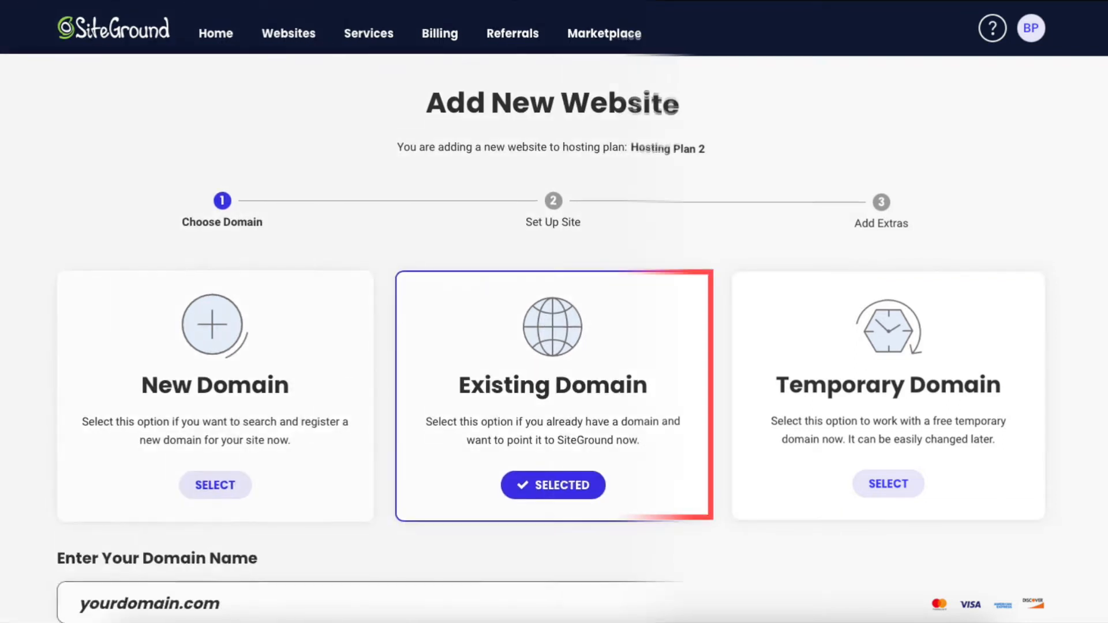
scroll(554, 346, down, 2)
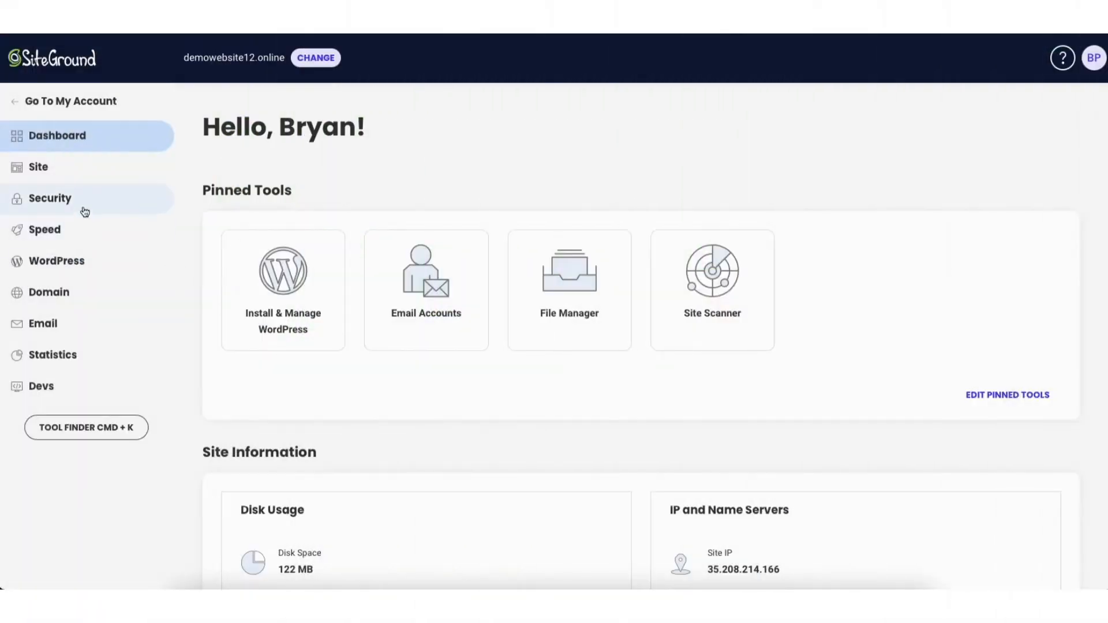
Open the SSL certificate choices for demowebsite12.online in the SSL Manager, and enable HTTPS Enforce for that domain.
click(72, 199)
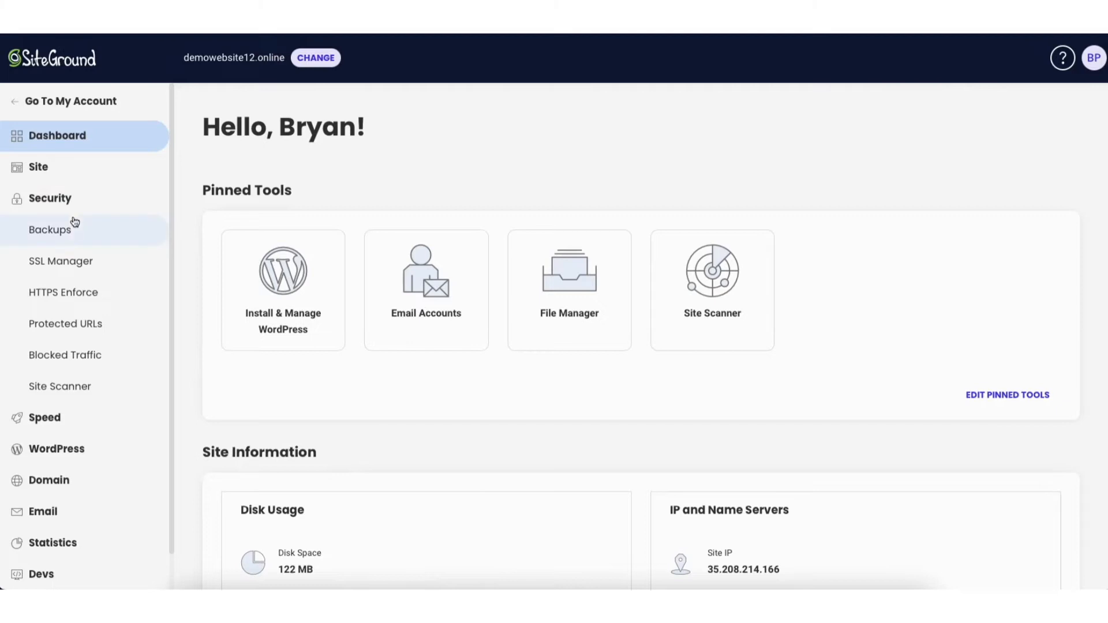
click(72, 265)
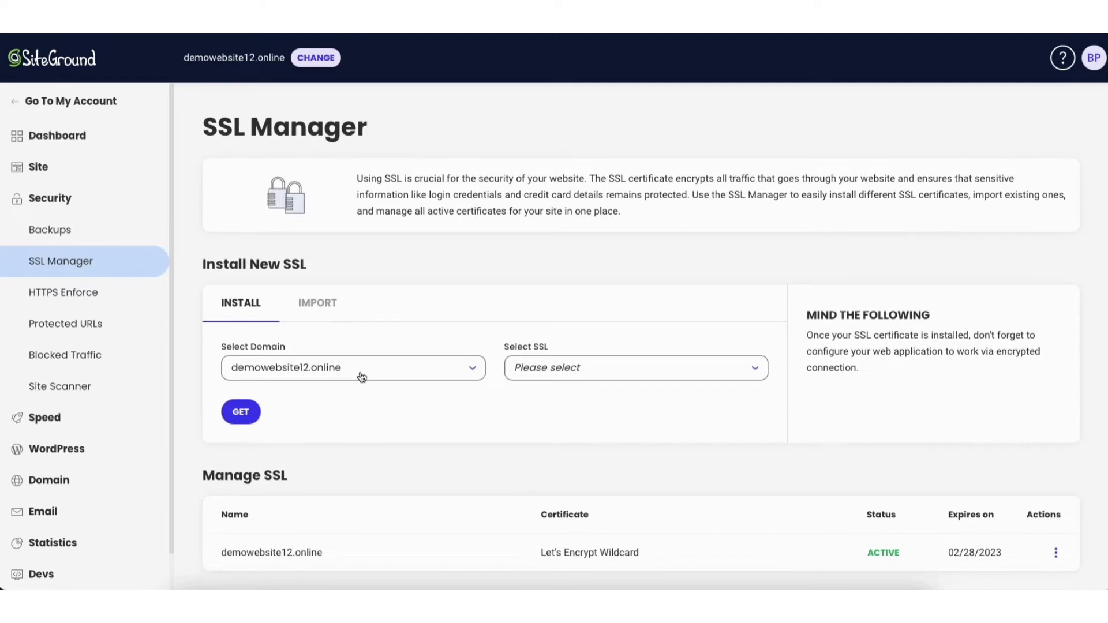
click(535, 373)
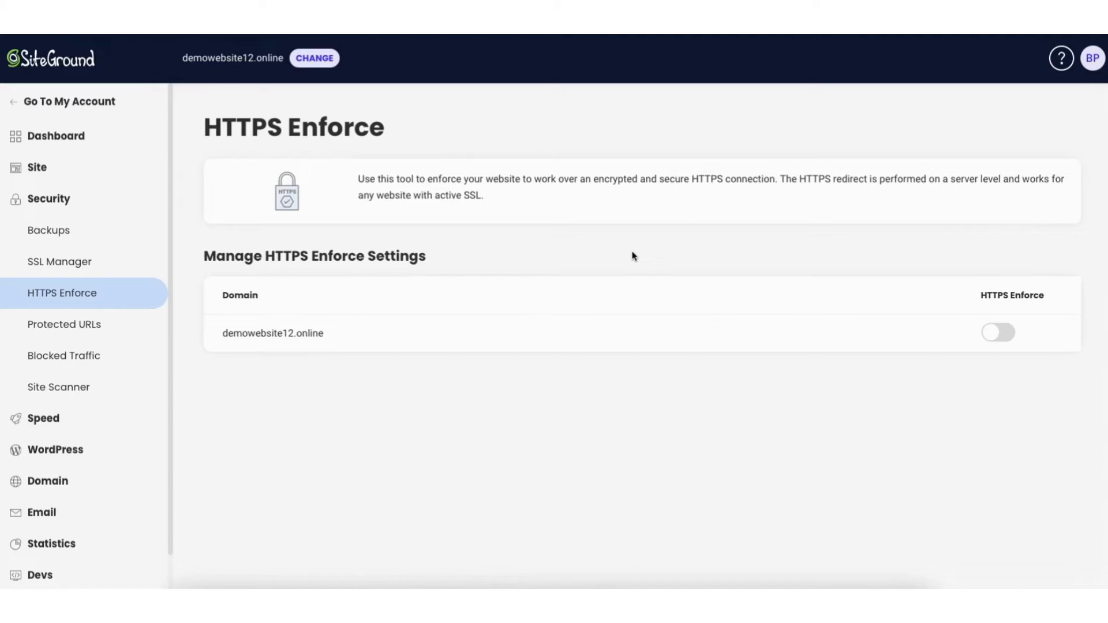
click(999, 335)
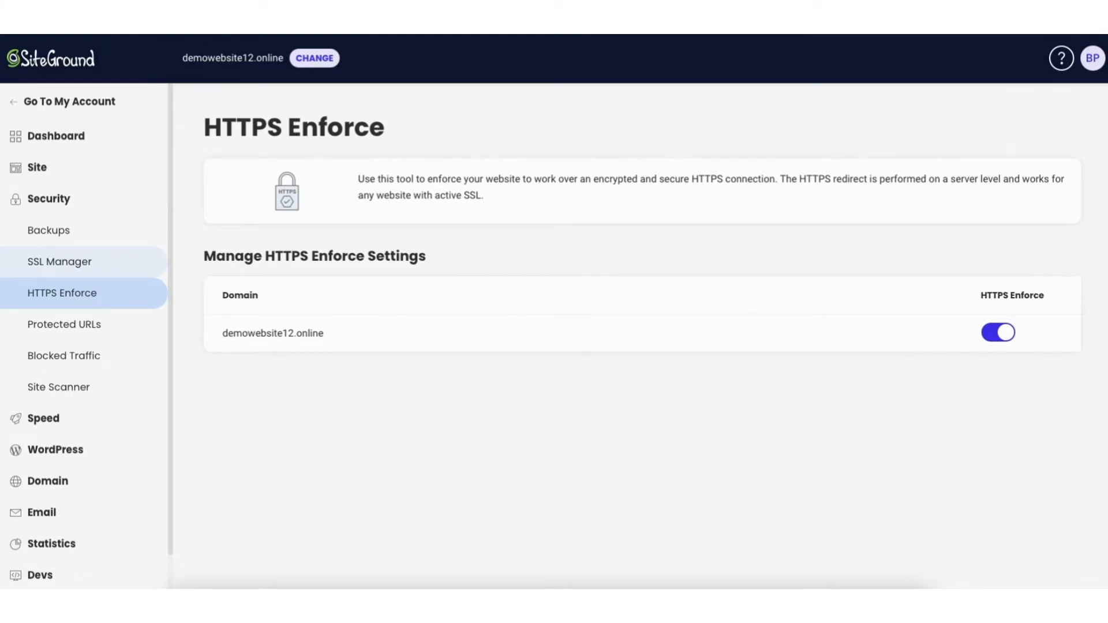
Log in to the WordPress admin of demowebsite12.online from the site's managed WordPress installations.
click(80, 454)
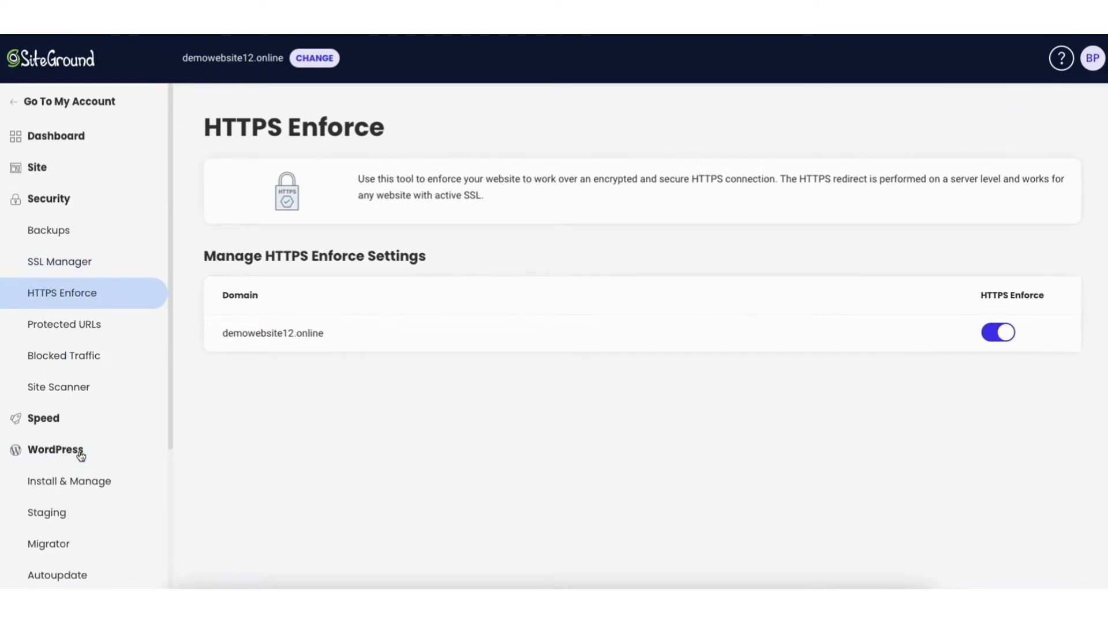
click(77, 484)
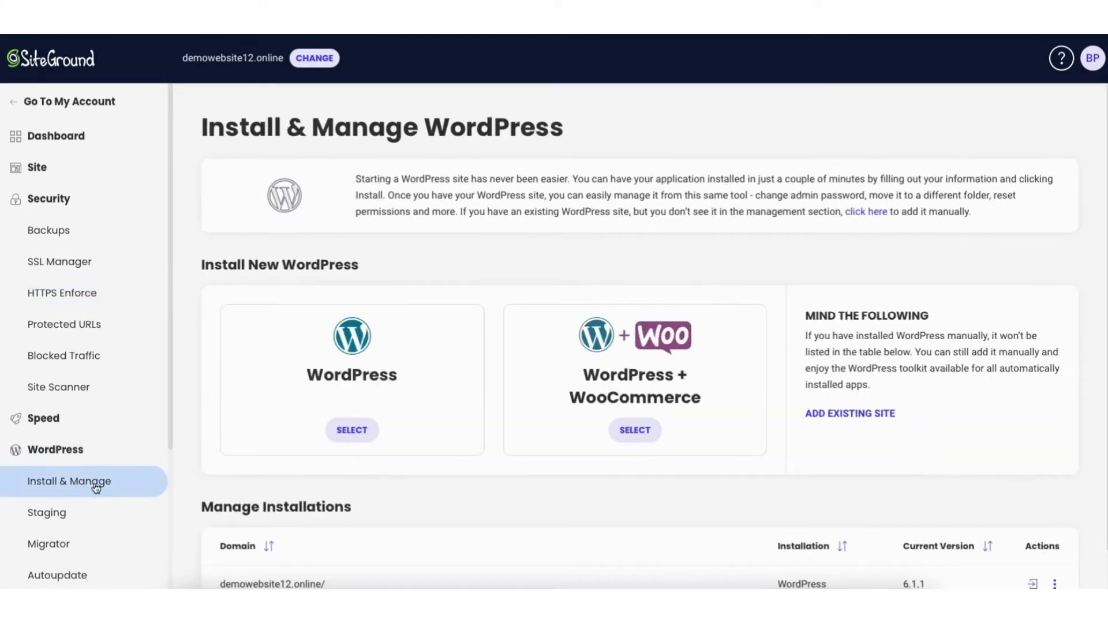
scroll(1102, 299, down, 1)
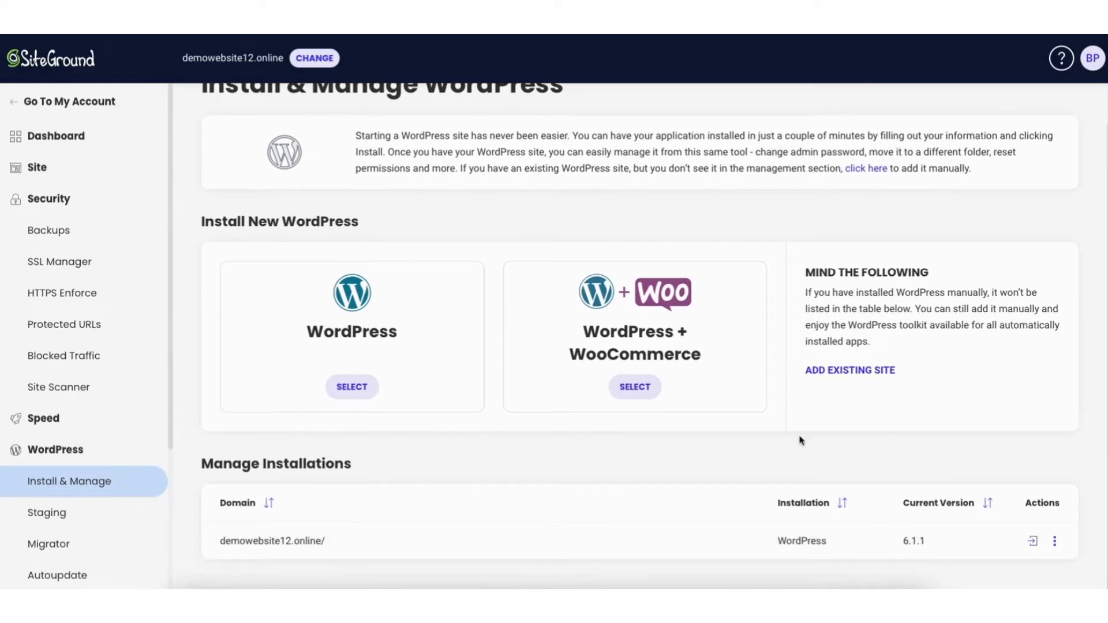
click(1034, 543)
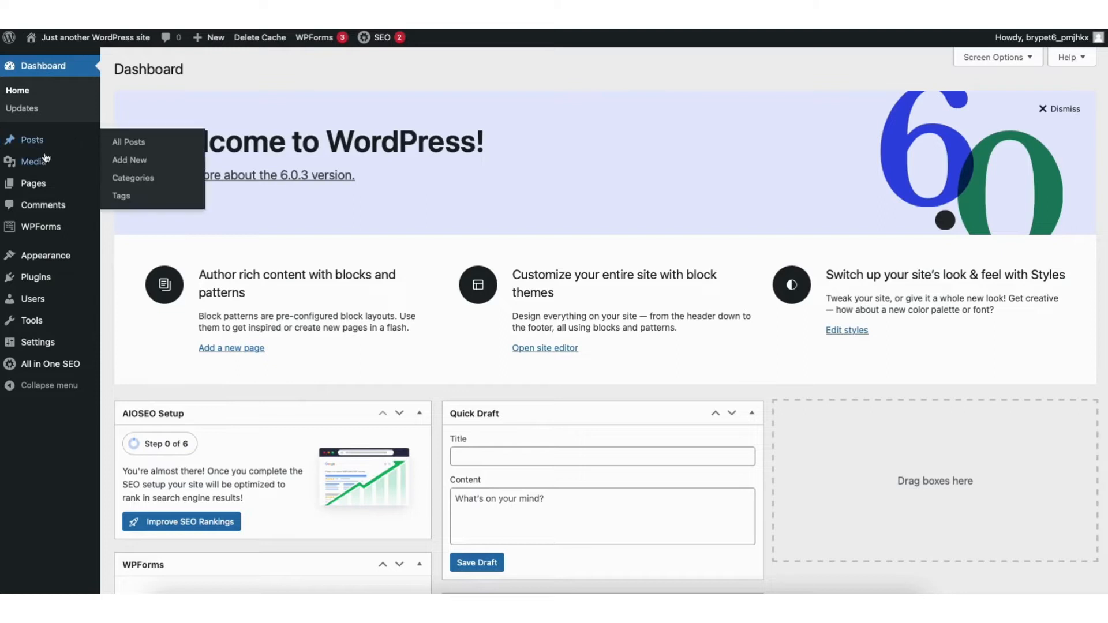
Look over the installed WordPress themes and browse the catalogue of themes that can be added.
mouse_move(48, 226)
mouse_move(47, 254)
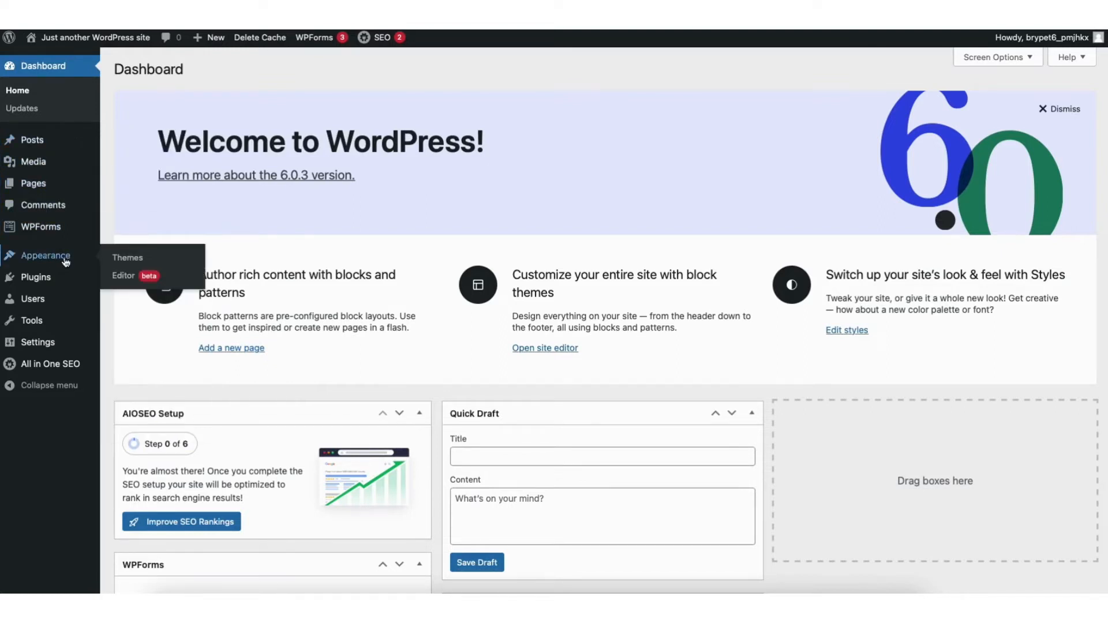
click(128, 258)
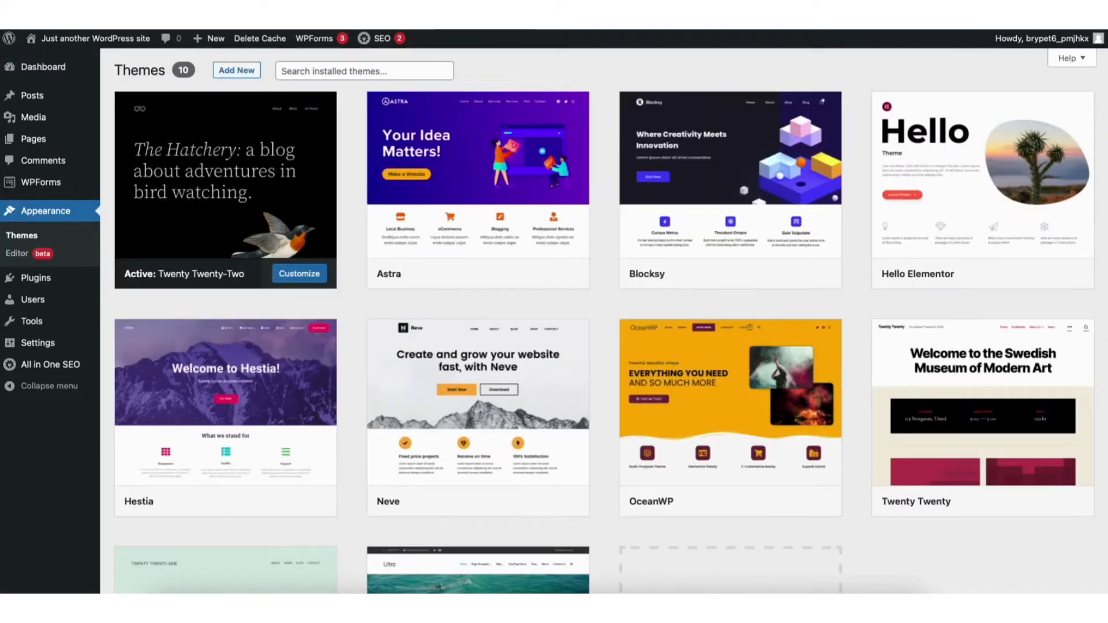
scroll(606, 320, down, 4)
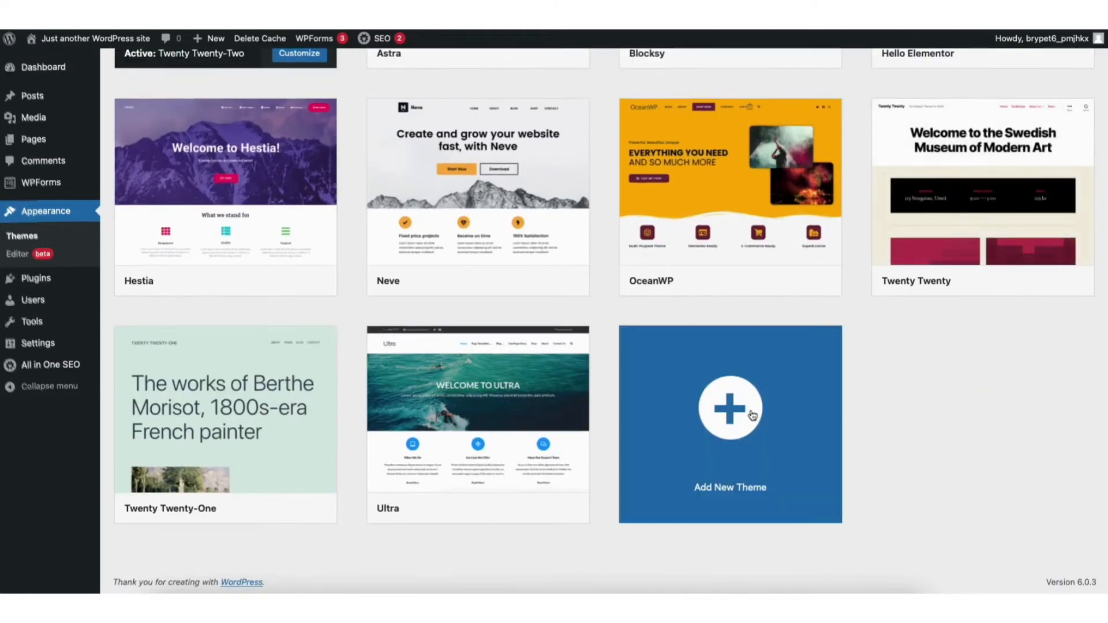
click(753, 415)
scroll(749, 413, down, 3)
scroll(605, 321, down, 7)
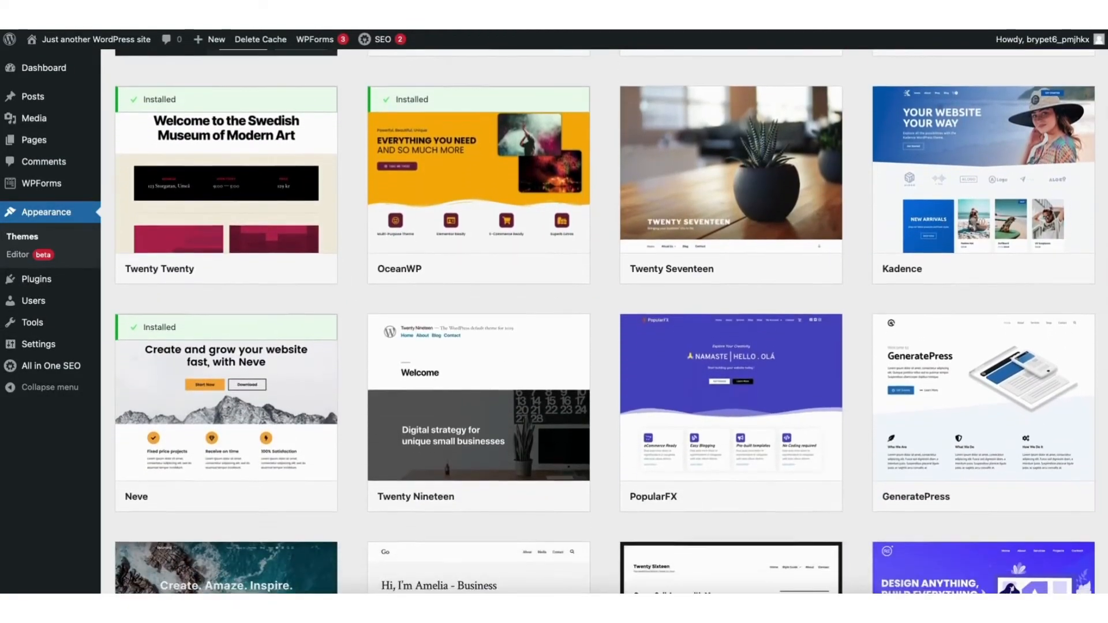
scroll(605, 320, down, 6)
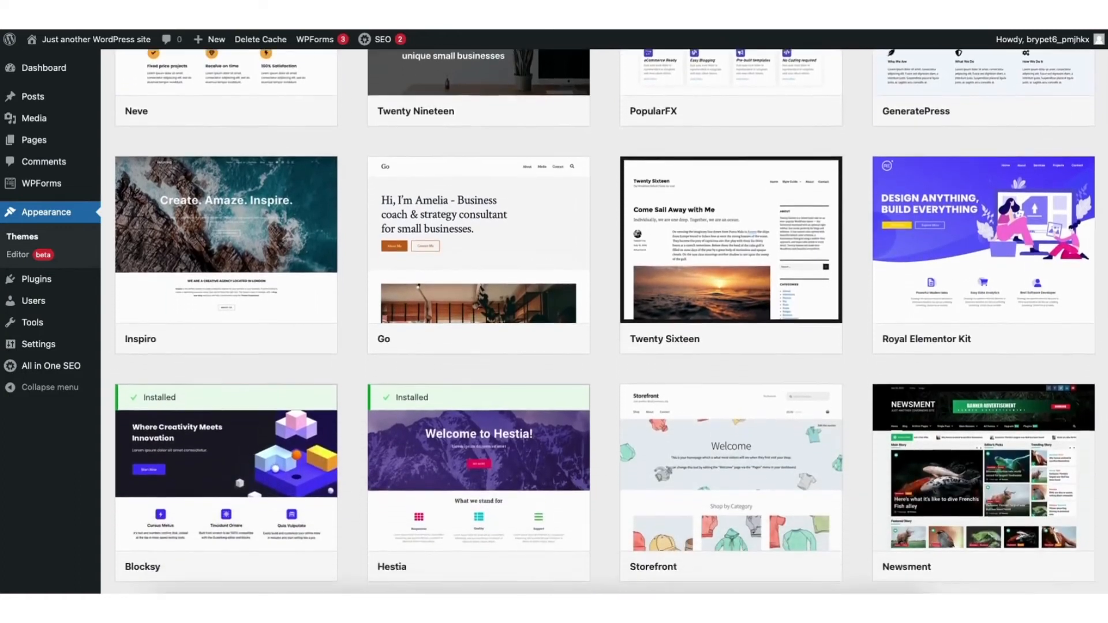
scroll(605, 320, down, 6)
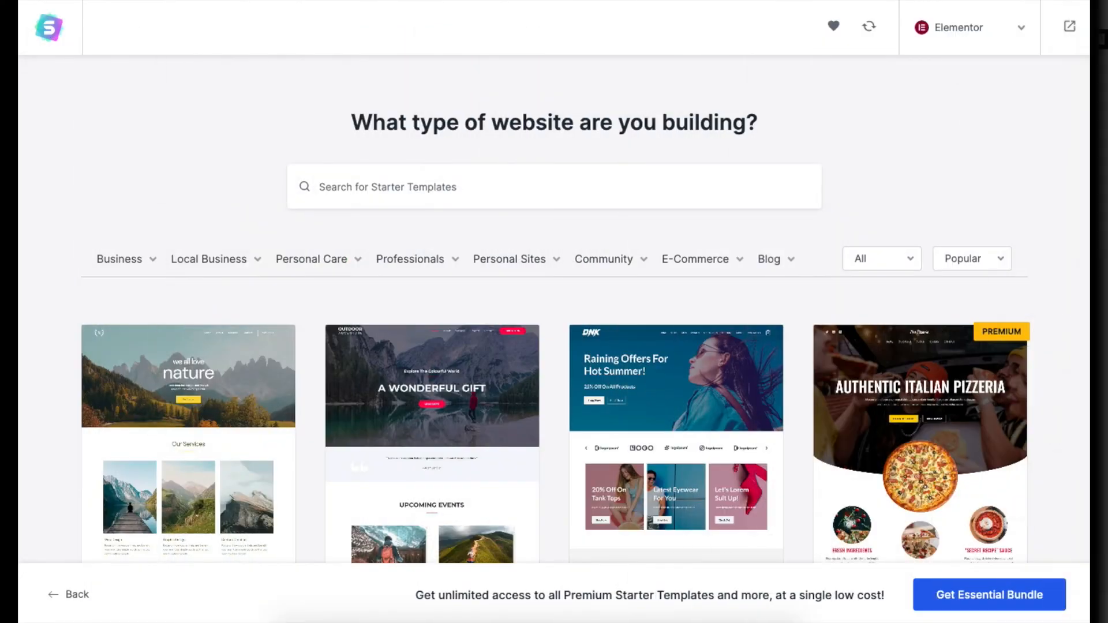
Browse the ready-made Elementor website designs in the Starter Templates library.
scroll(554, 323, down, 3)
scroll(554, 323, down, 7)
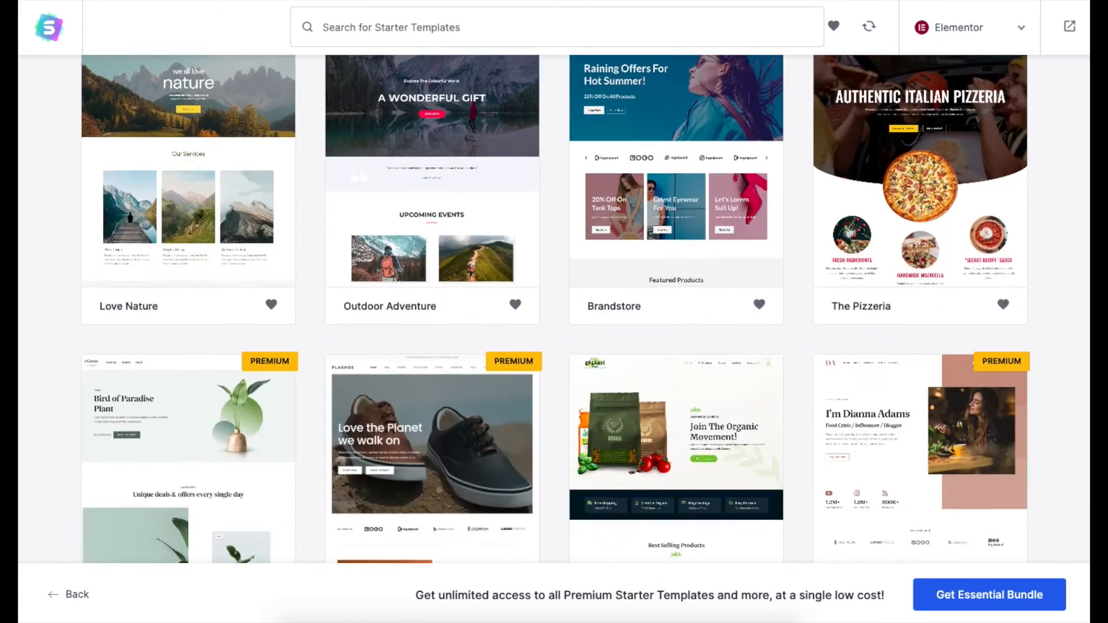
scroll(554, 324, down, 2)
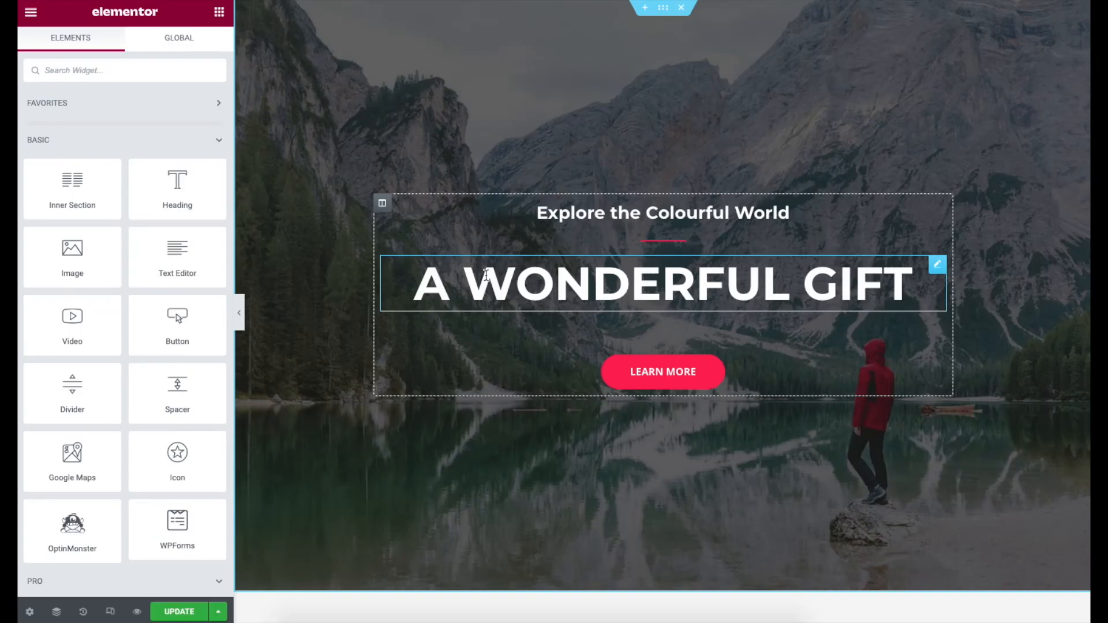
Select the text of the "A WONDERFUL GIFT" heading in the page's hero section.
click(425, 280)
drag(512, 280, 899, 276)
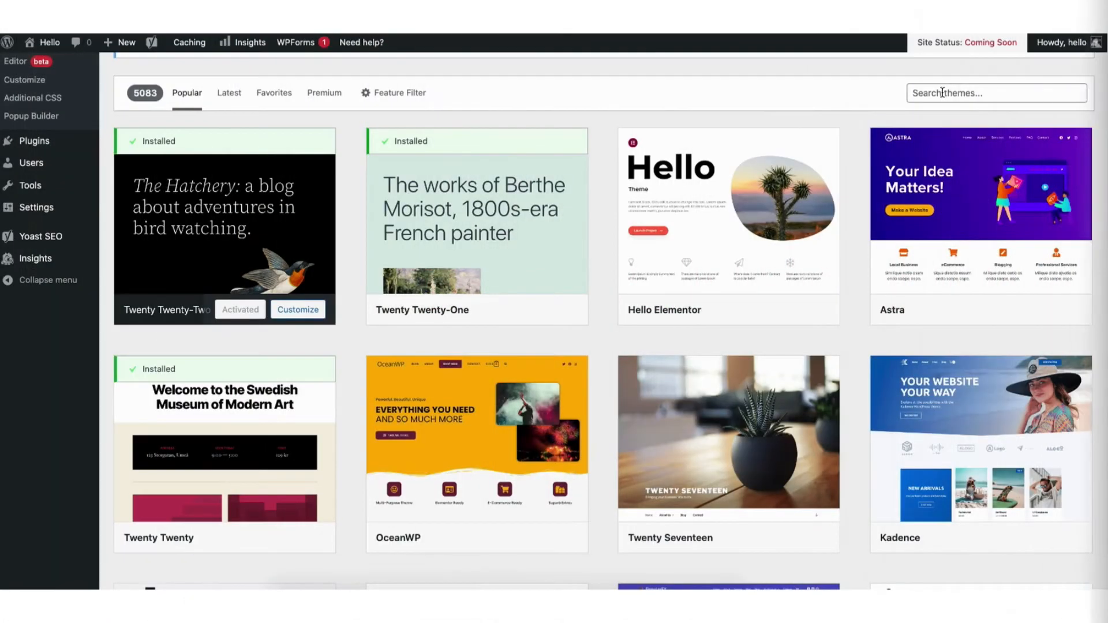
Search the theme catalogue for "astra", and install and activate the Astra theme.
click(981, 93)
text(astra)
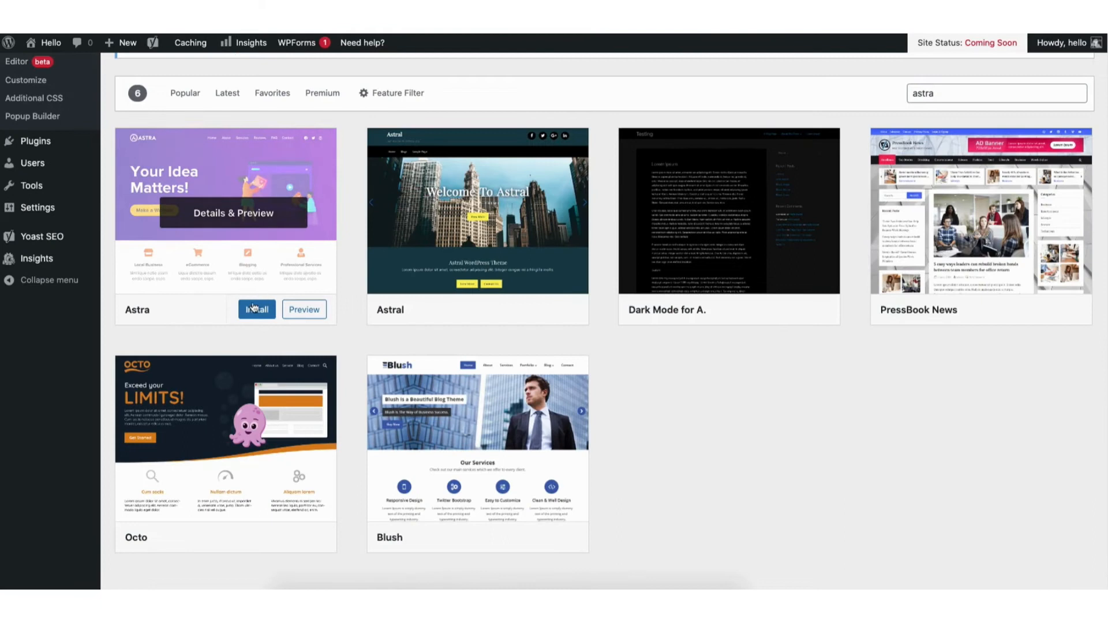
click(254, 310)
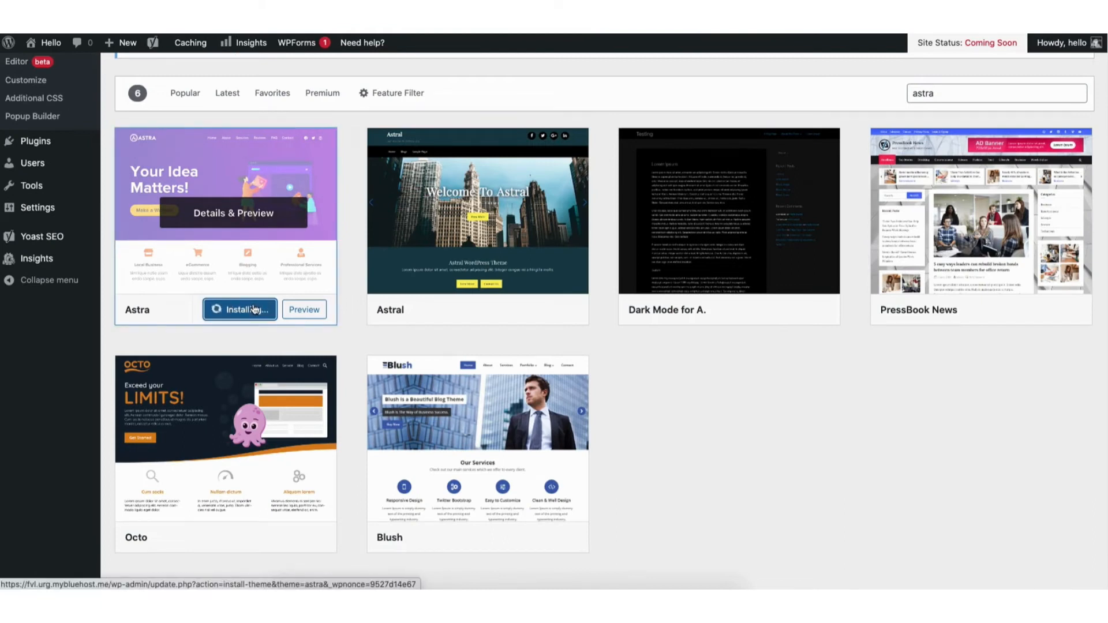
click(234, 311)
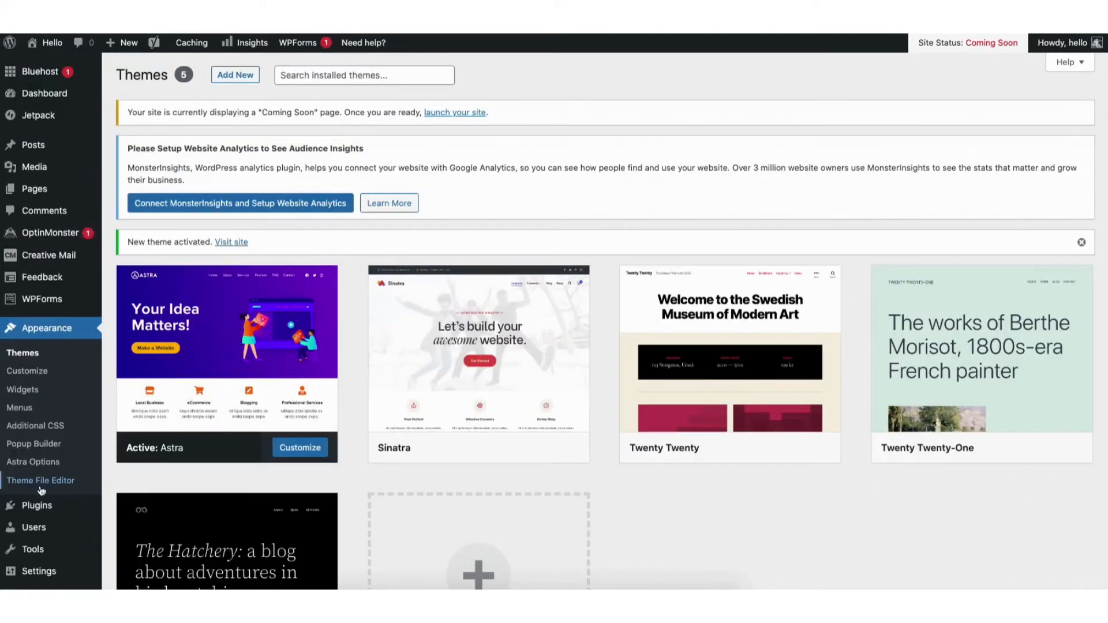
Find the Starter Templates plugin by Brainstorm Force by searching for "starter templates", and install and activate it.
mouse_move(39, 510)
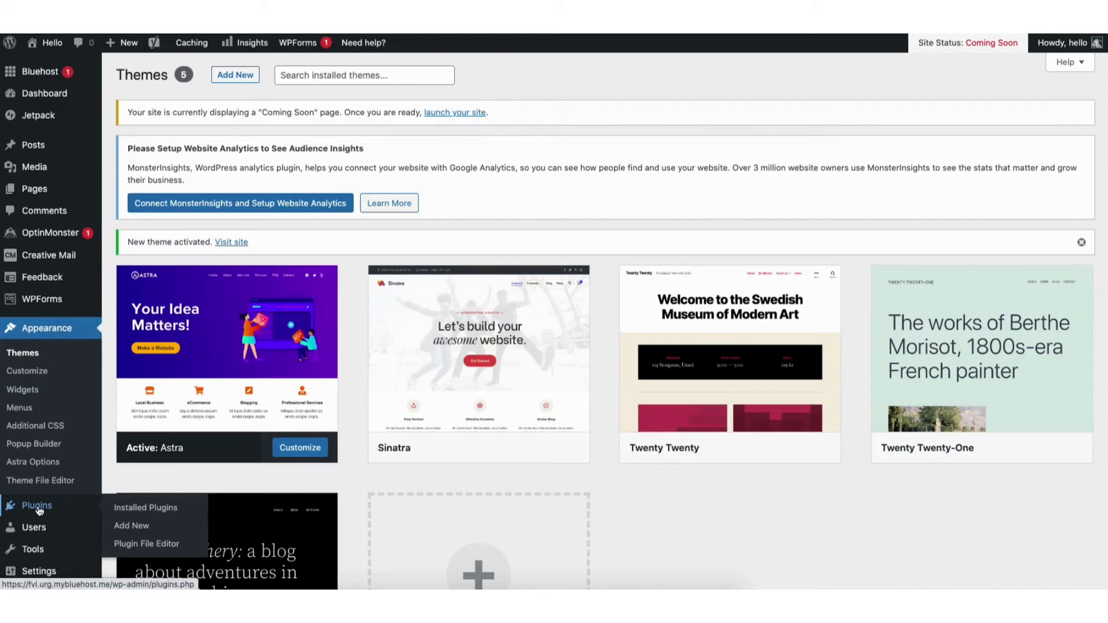
click(132, 528)
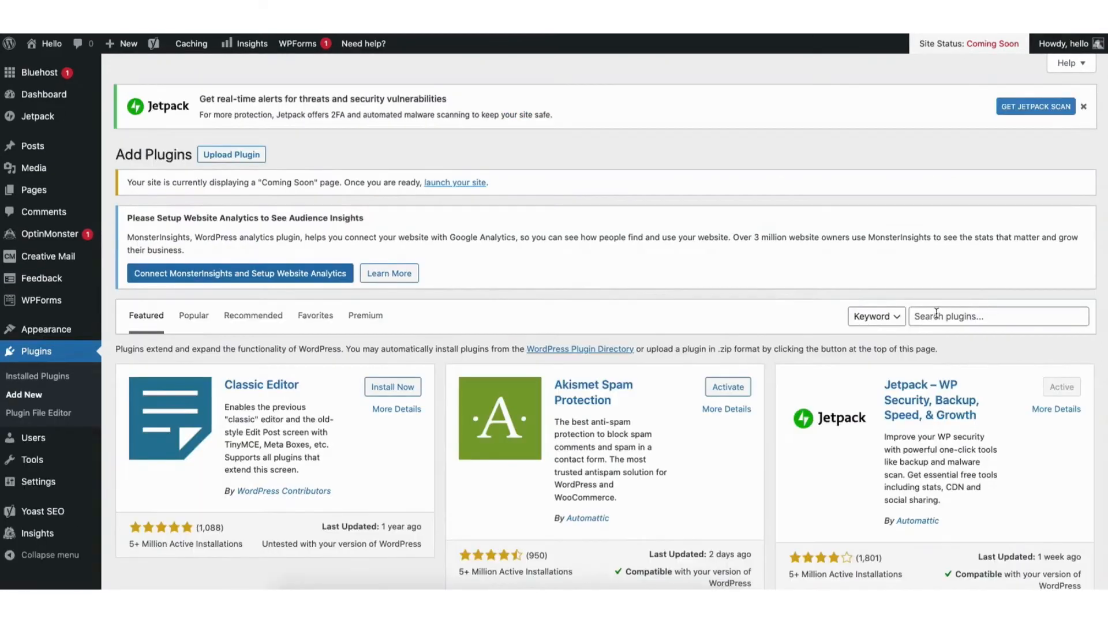
click(929, 316)
text(starter templates)
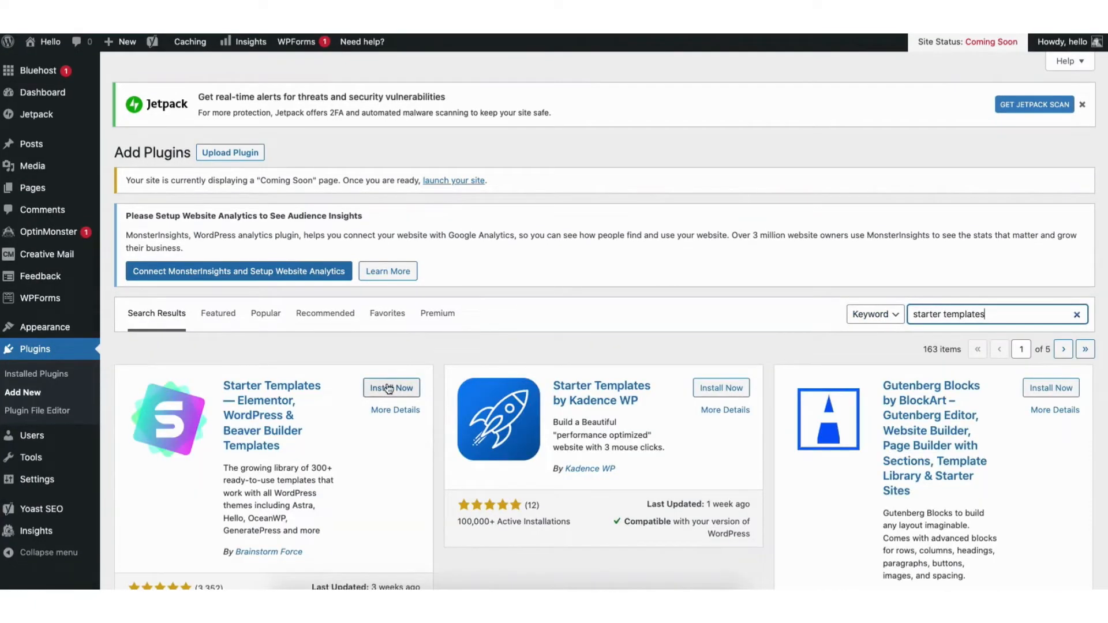
click(388, 389)
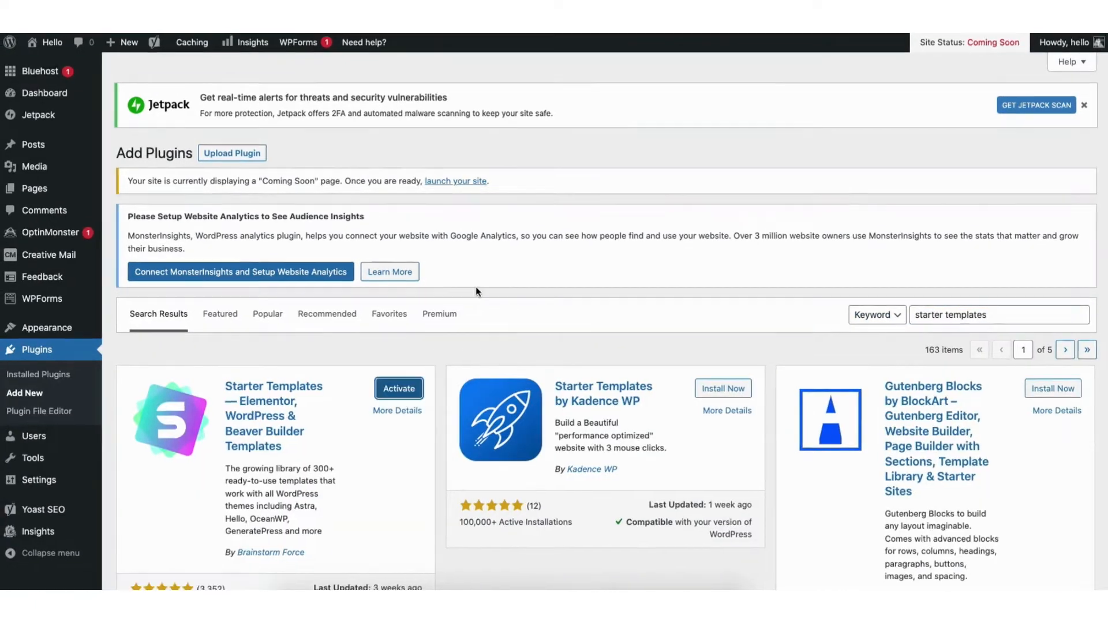
click(383, 395)
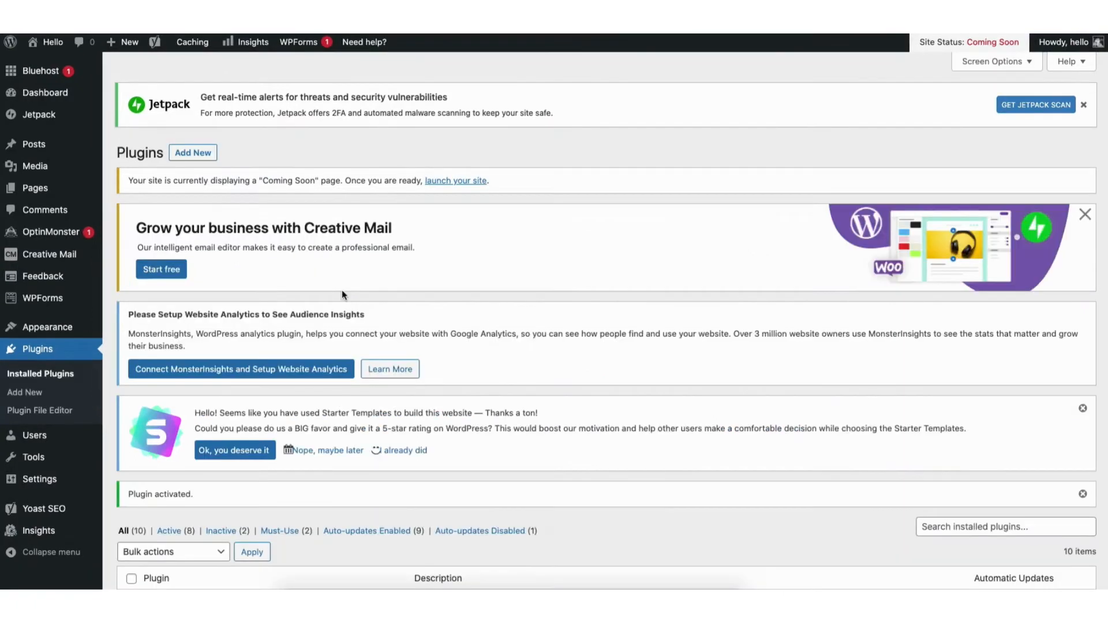
Open the Starter Templates library from the WordPress admin and browse the available Elementor templates.
mouse_move(48, 330)
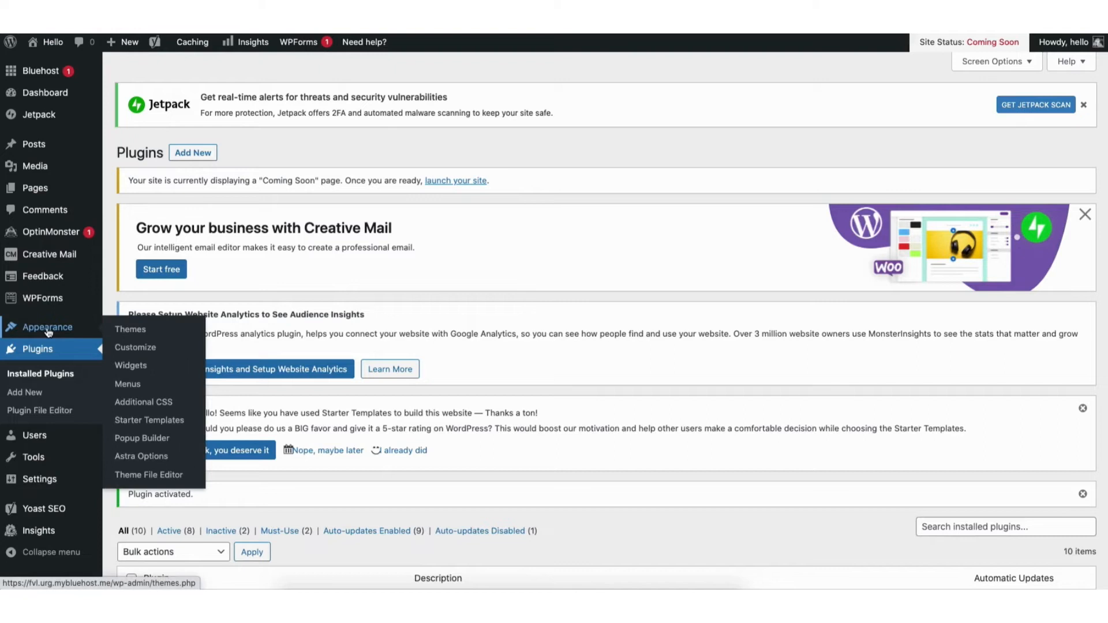
click(141, 422)
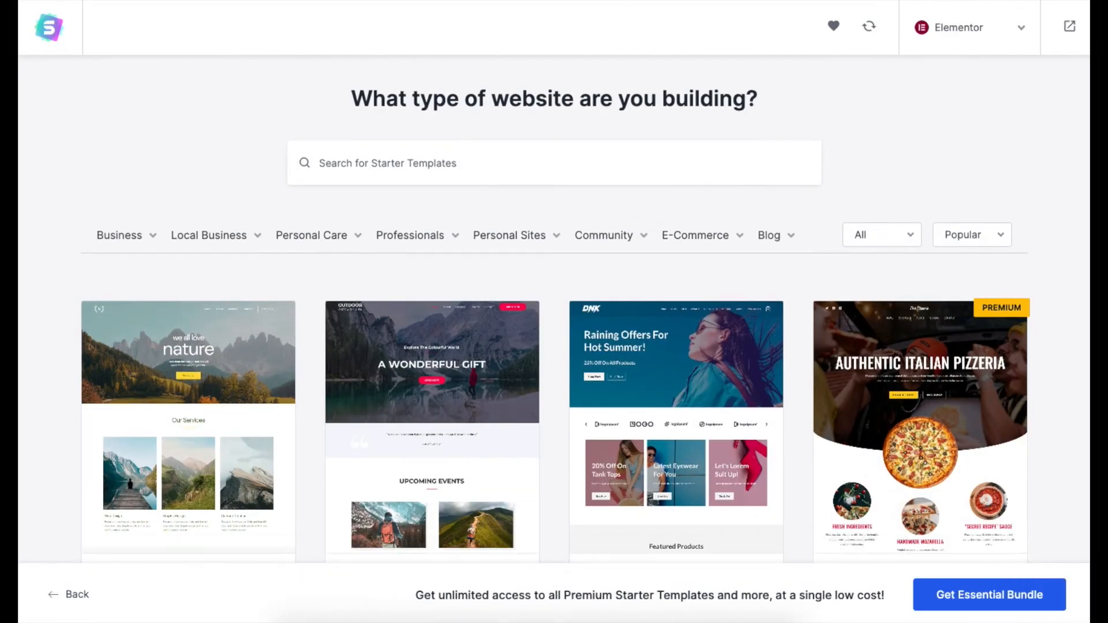
scroll(554, 312, down, 4)
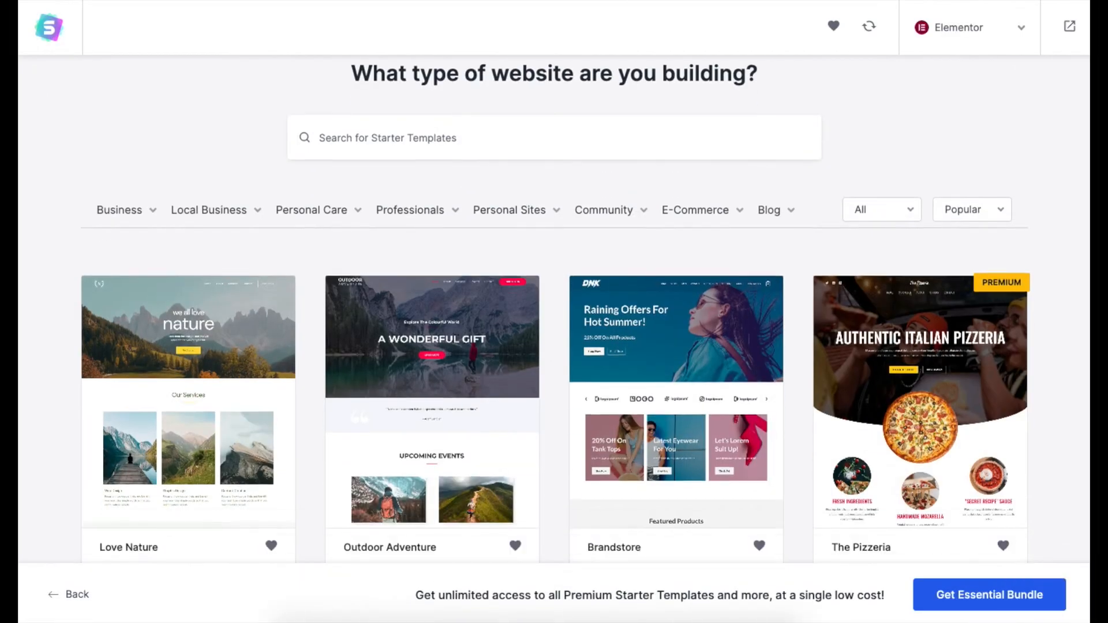
scroll(554, 311, down, 5)
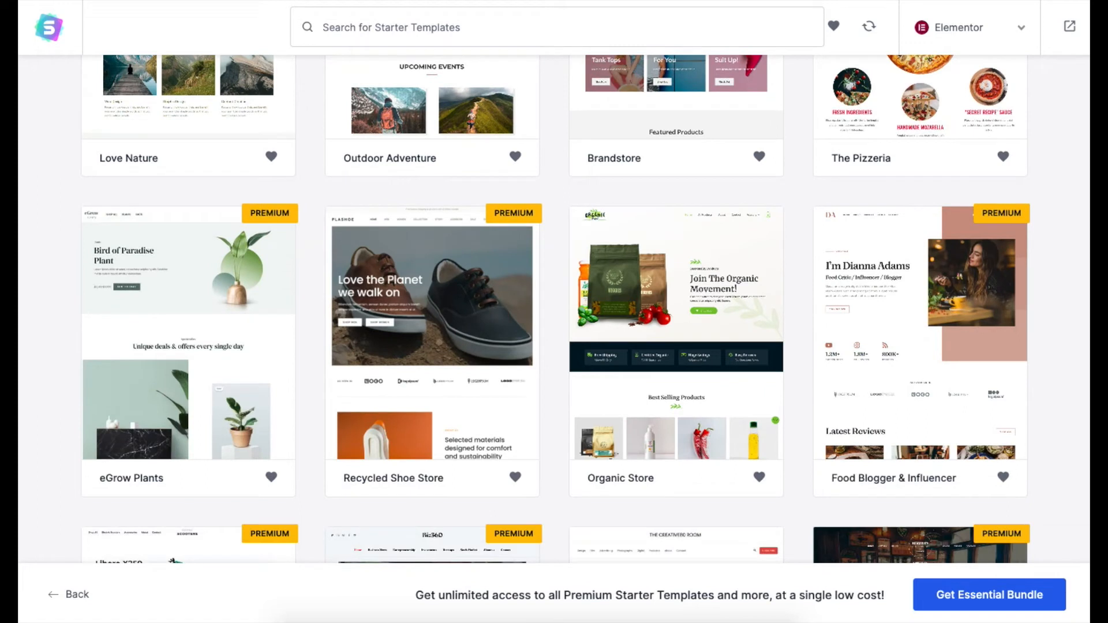
scroll(554, 312, down, 7)
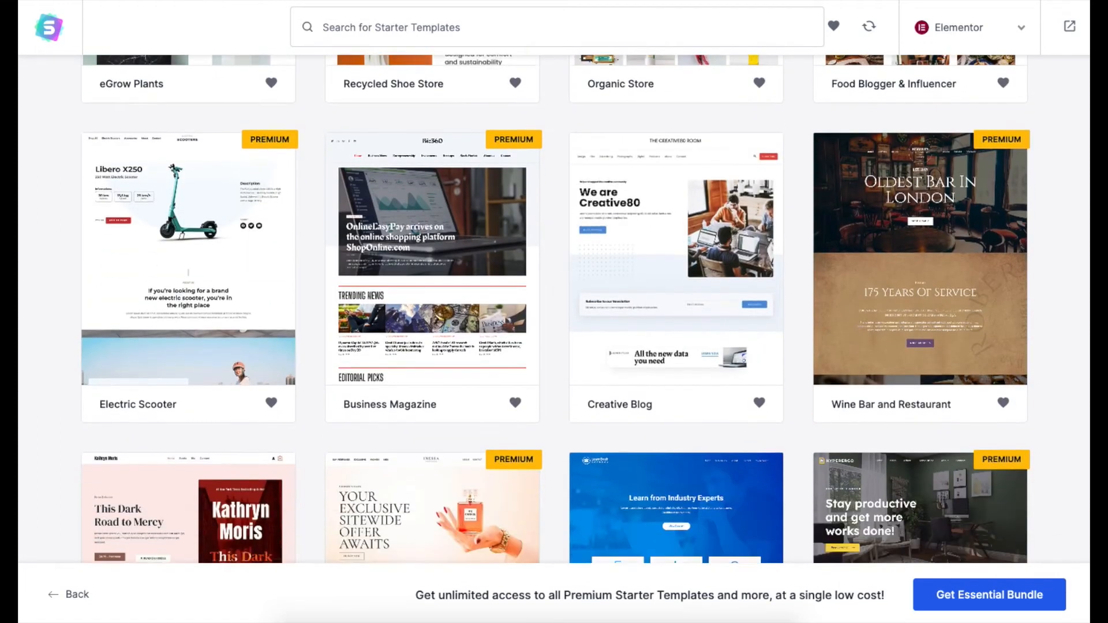
scroll(477, 484, down, 4)
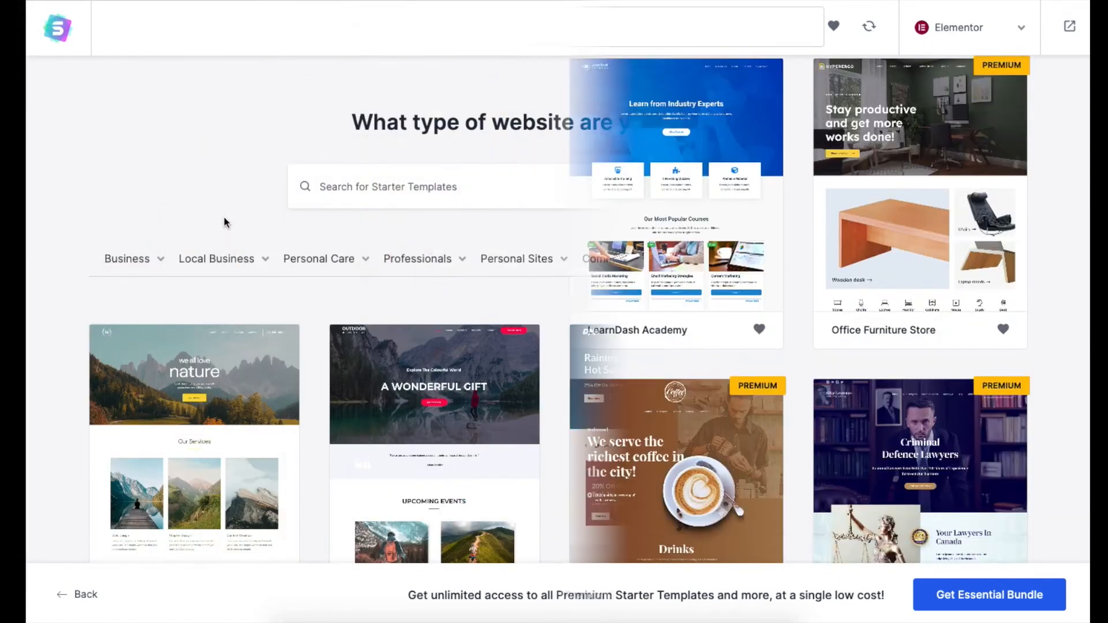
Search the starter templates for "photography" and look through the template category lists.
click(329, 196)
text(photography)
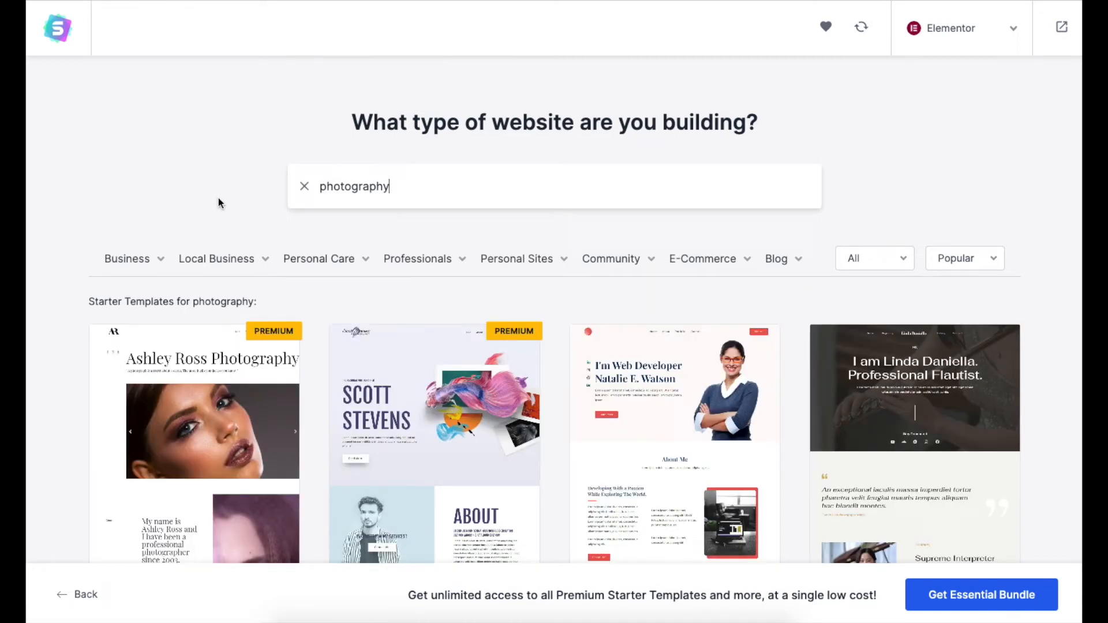
mouse_move(145, 263)
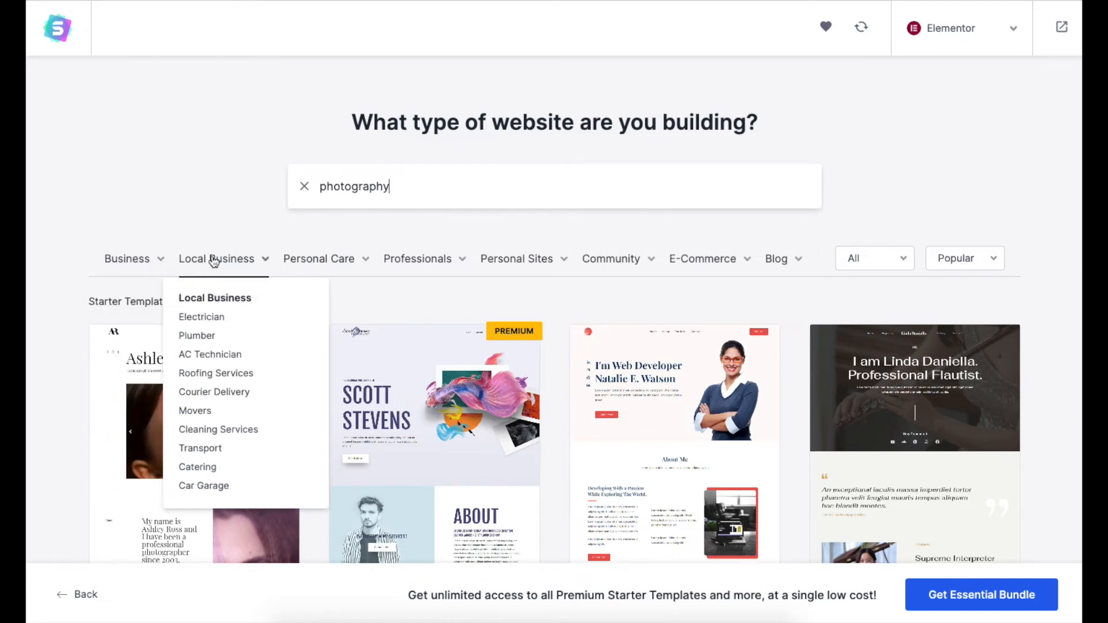
mouse_move(298, 270)
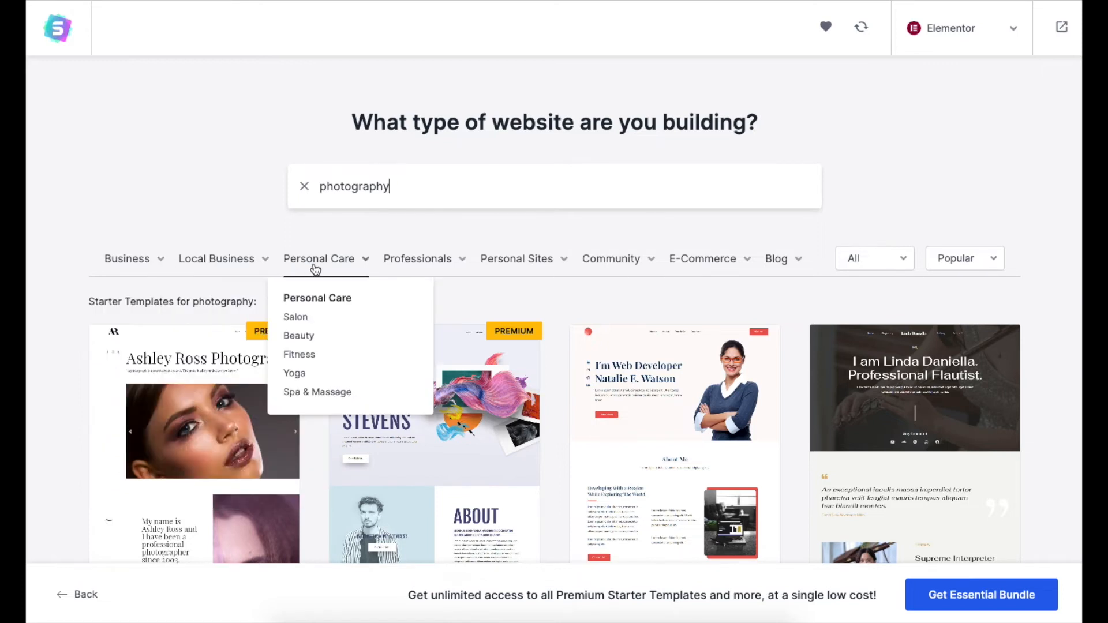
Preview the premium Photographer template down to its Services section, and close the preview.
click(426, 444)
scroll(663, 311, down, 16)
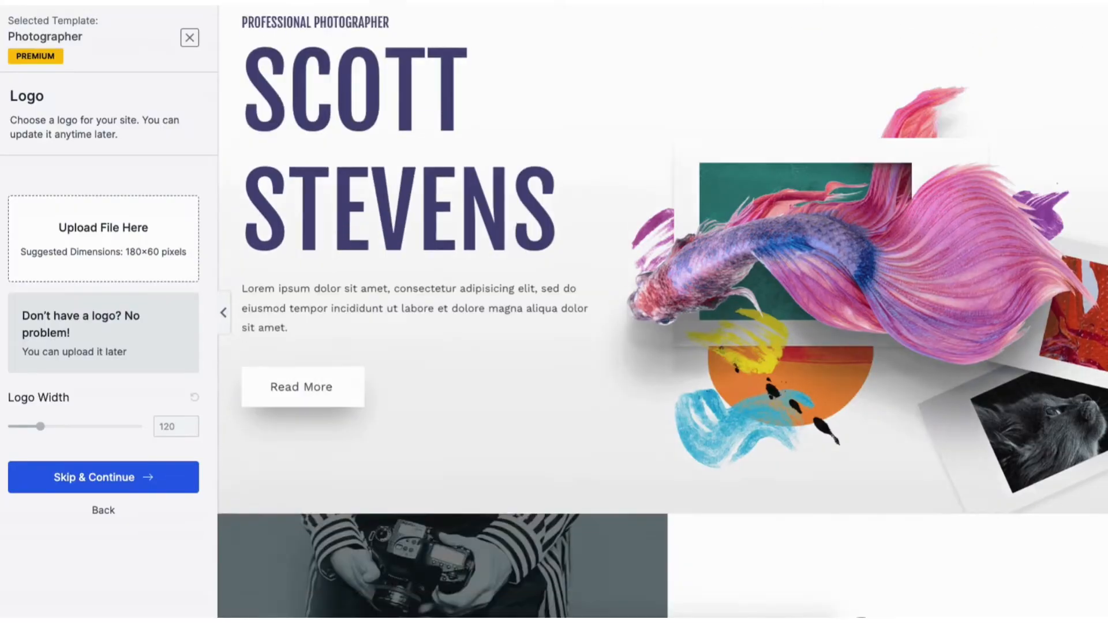
scroll(663, 312, down, 6)
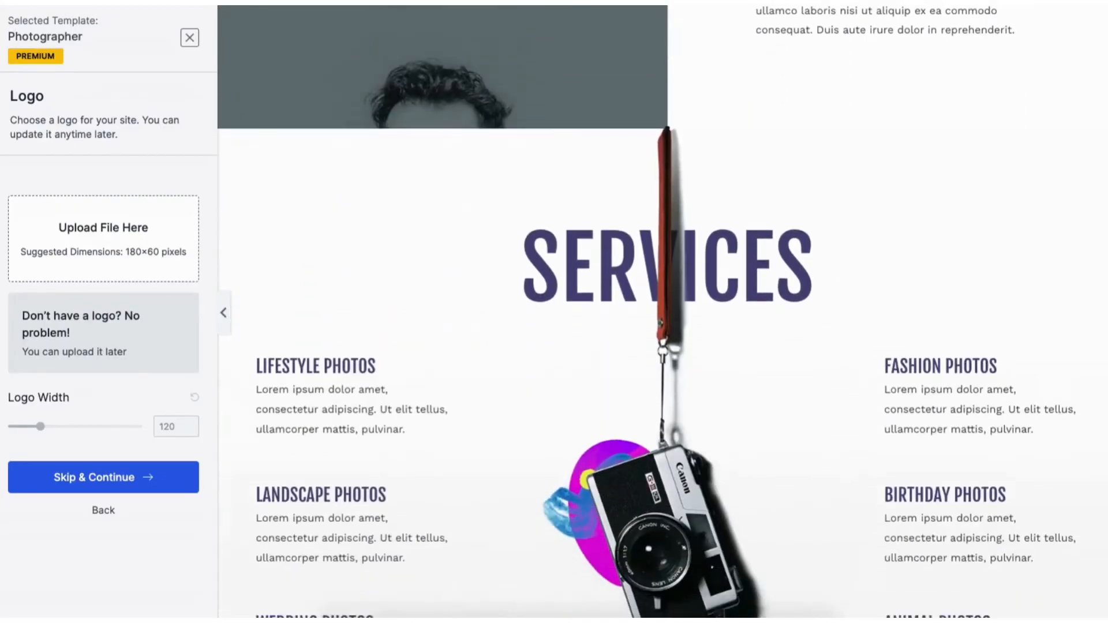
click(189, 39)
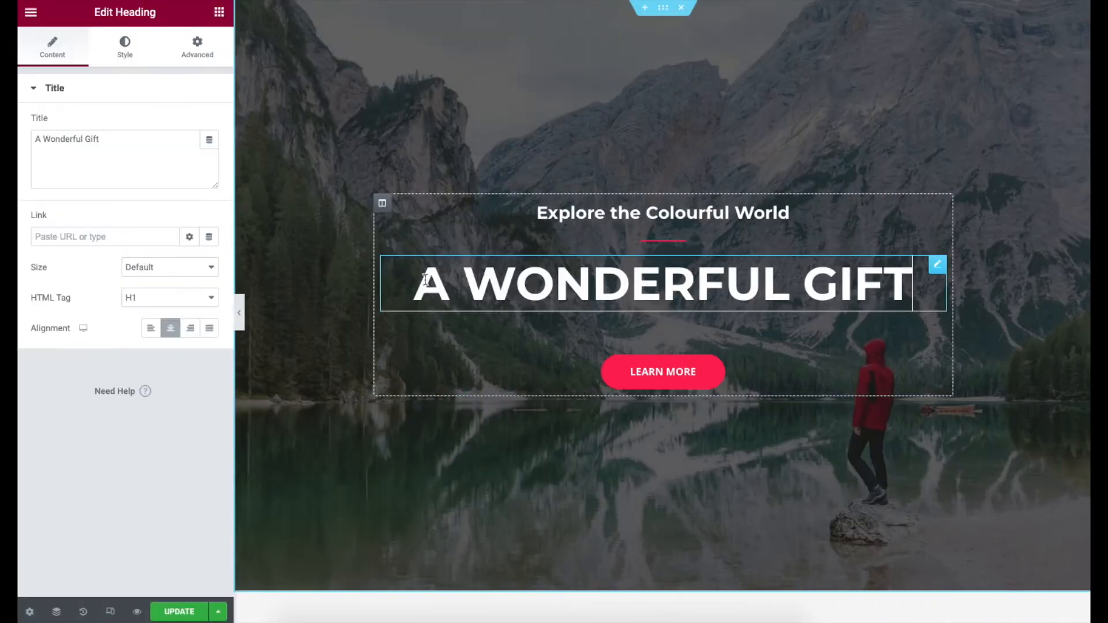
drag(414, 283, 904, 281)
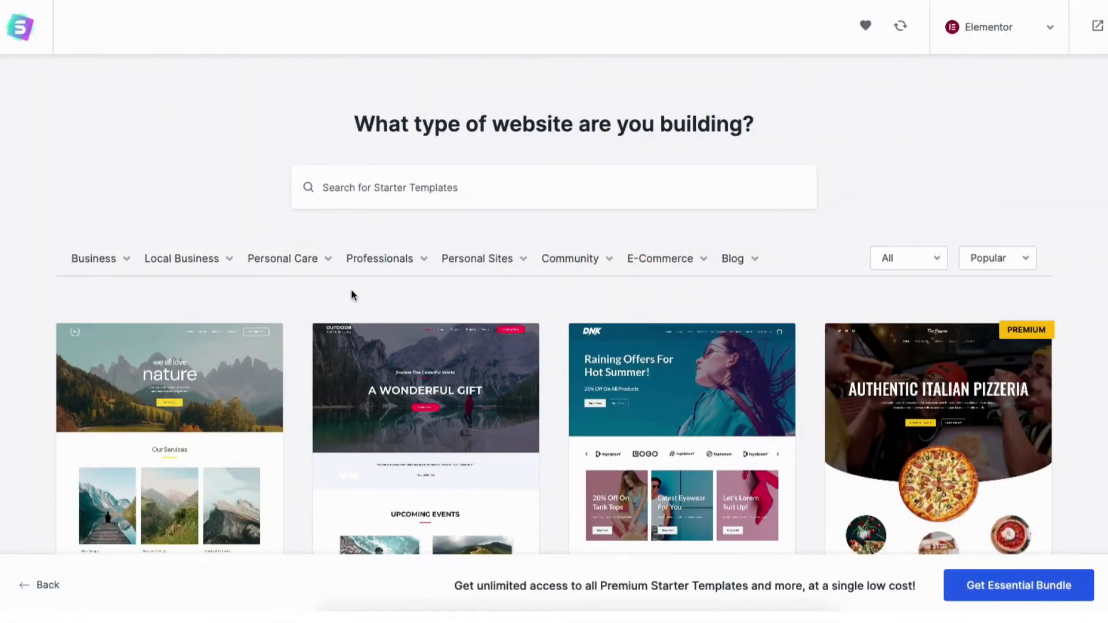
Choose the Outdoor Adventure template, skipping the logo upload and keeping the default colors and the Montserrat / Noto Sans fonts.
click(435, 446)
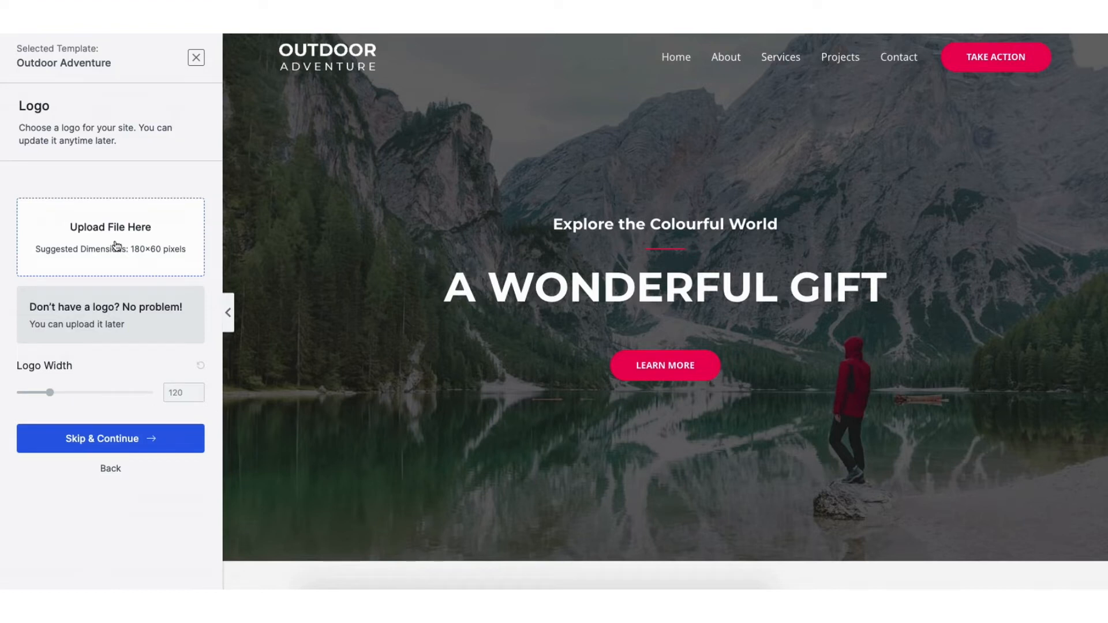
click(109, 441)
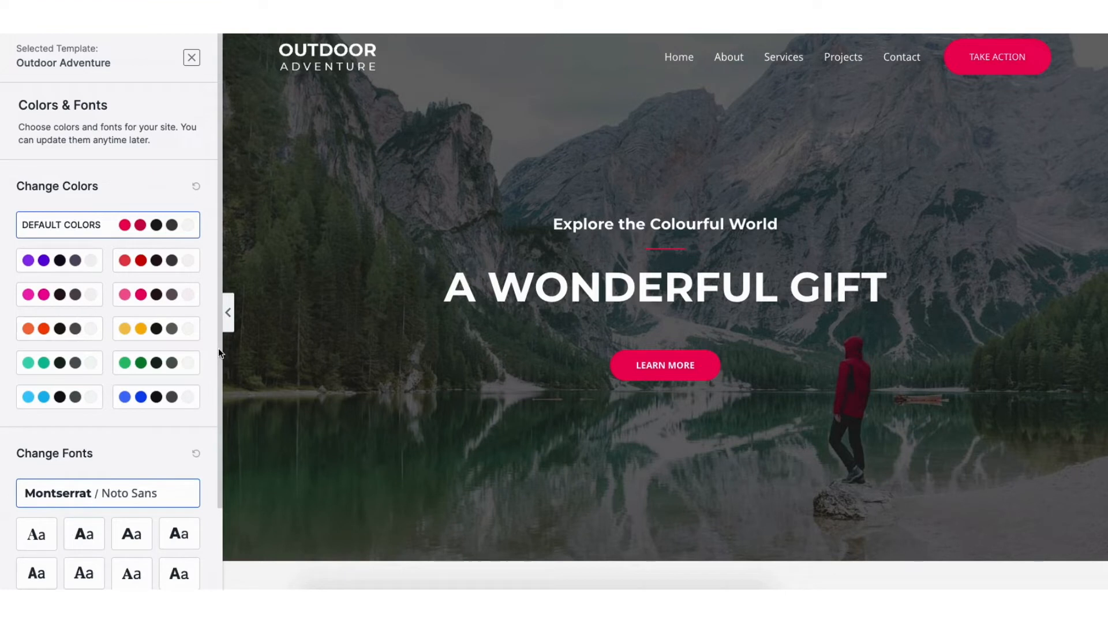
scroll(218, 348, down, 3)
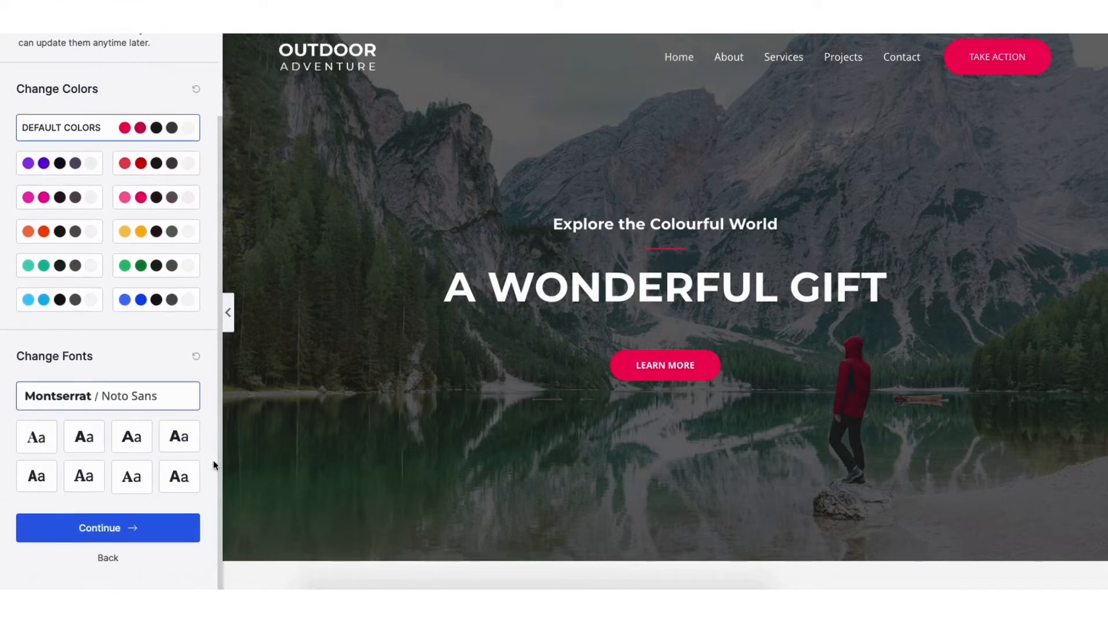
click(95, 532)
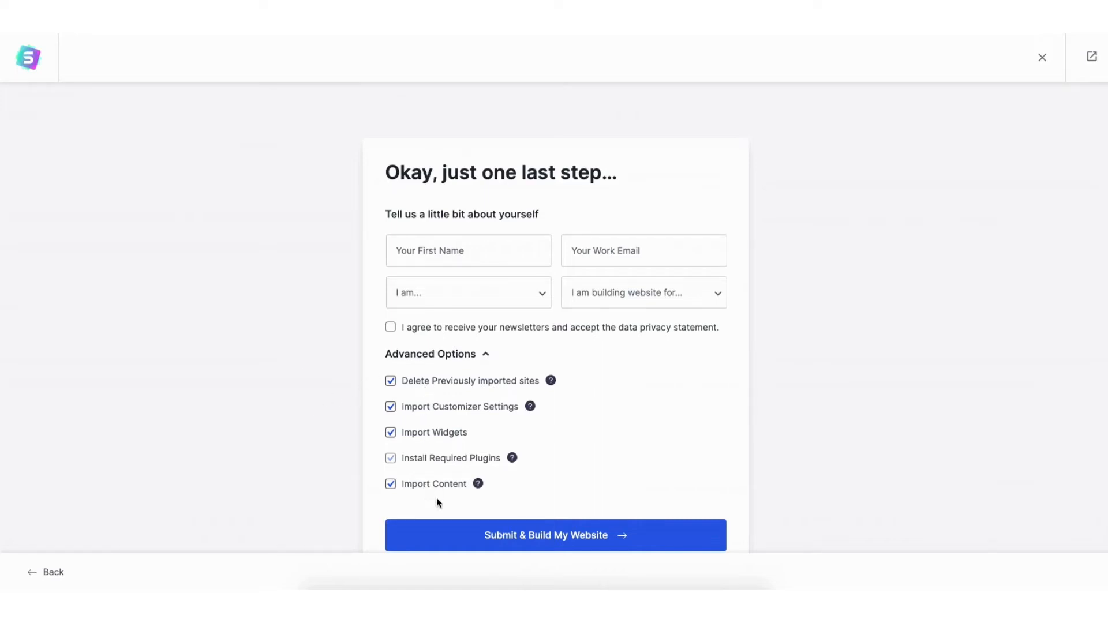
Build the website with all advanced import options enabled and the personal details left blank, and view the finished site.
click(517, 537)
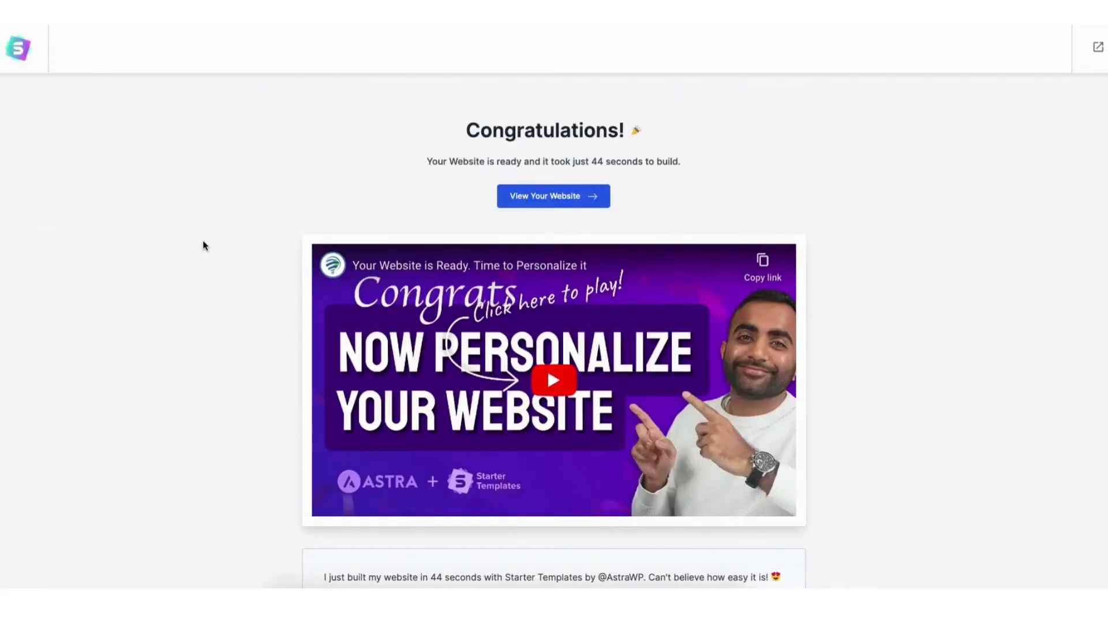
click(516, 198)
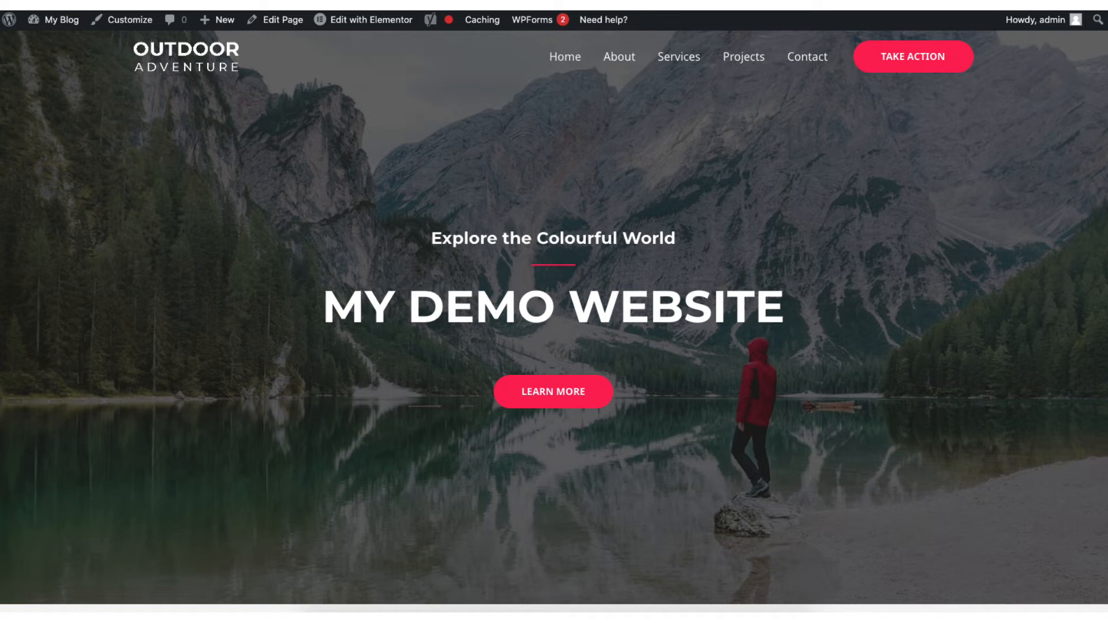
Replace the "A Wonderful Gift" heading text in the hero section with "my demo site".
drag(416, 283, 899, 276)
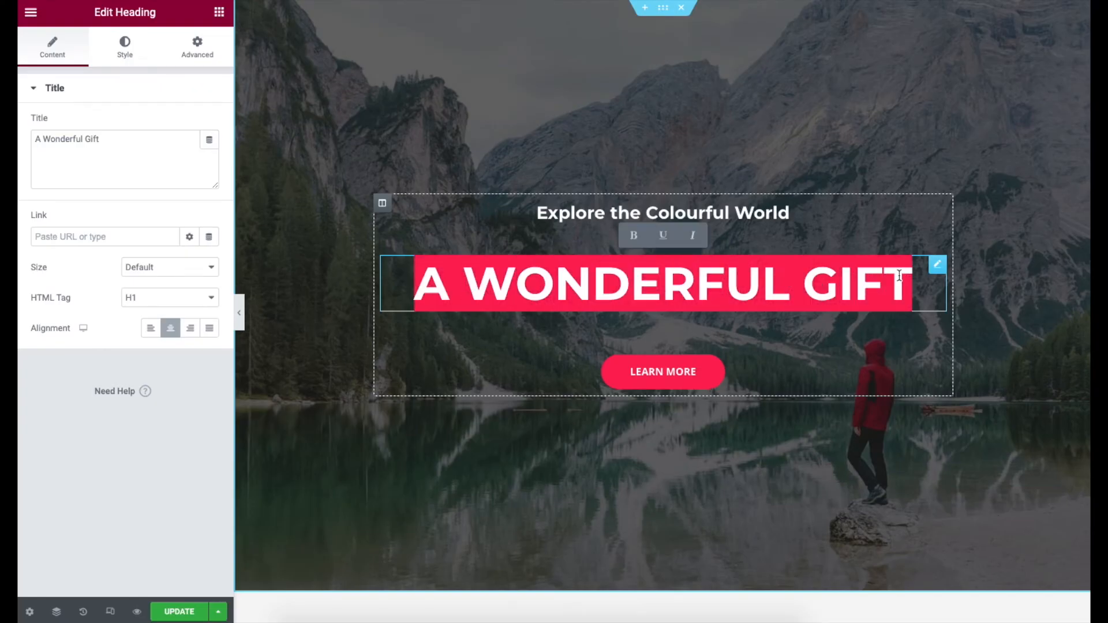
text(my demo site)
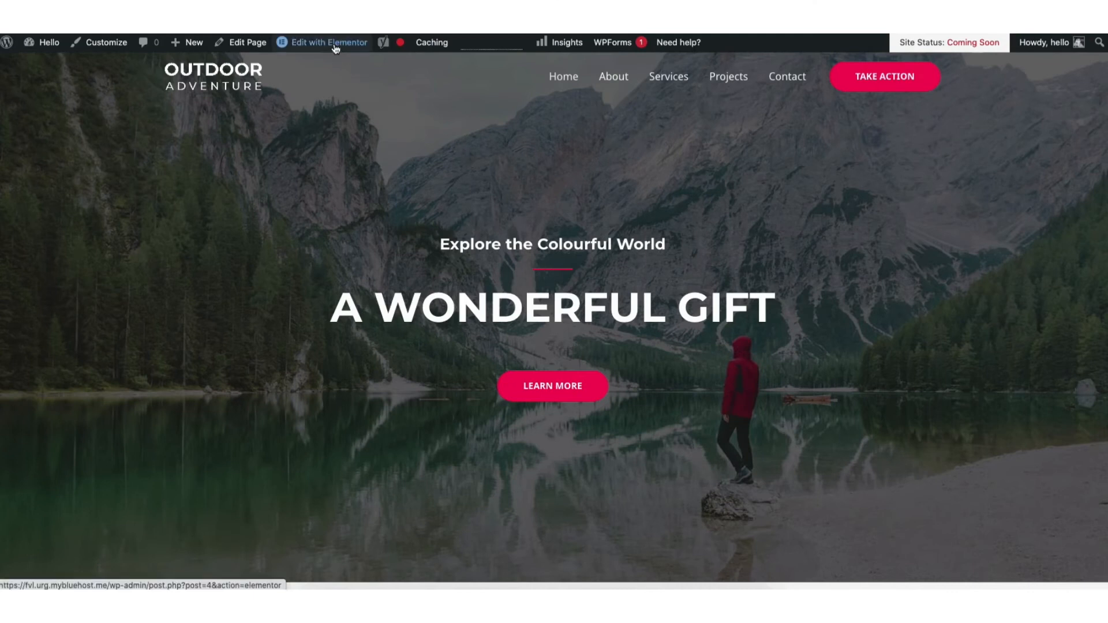
Edit the home page with Elementor and change the hero heading "A Wonderful Gift" to "MY DEMO WEBSITE".
click(335, 45)
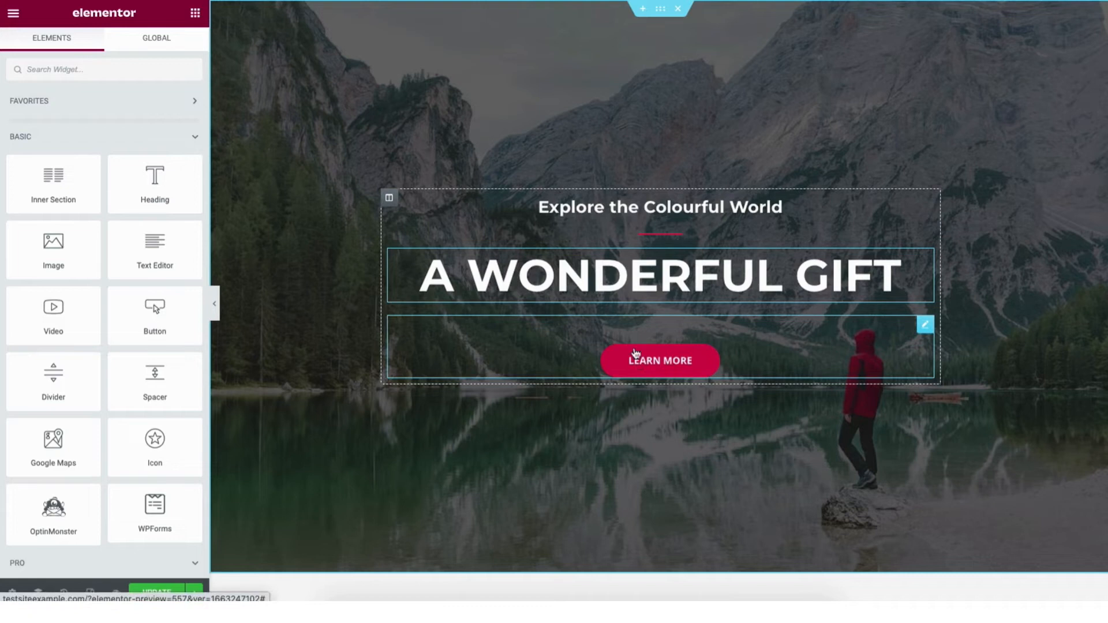
click(432, 269)
drag(432, 269, 846, 269)
text(MY)
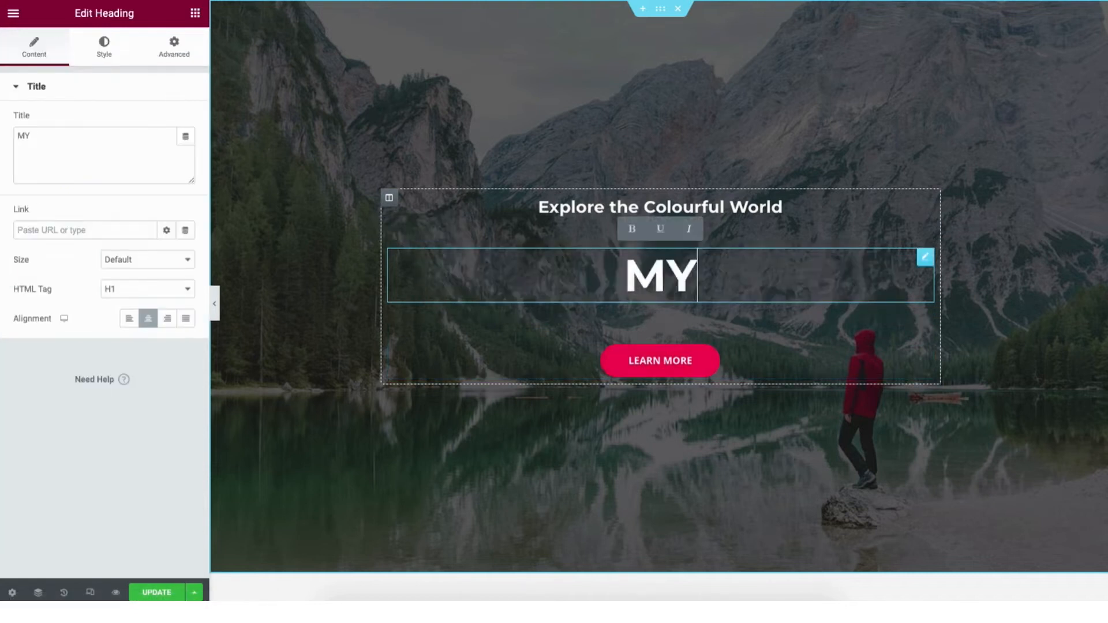
text( DEMO WEBSITE)
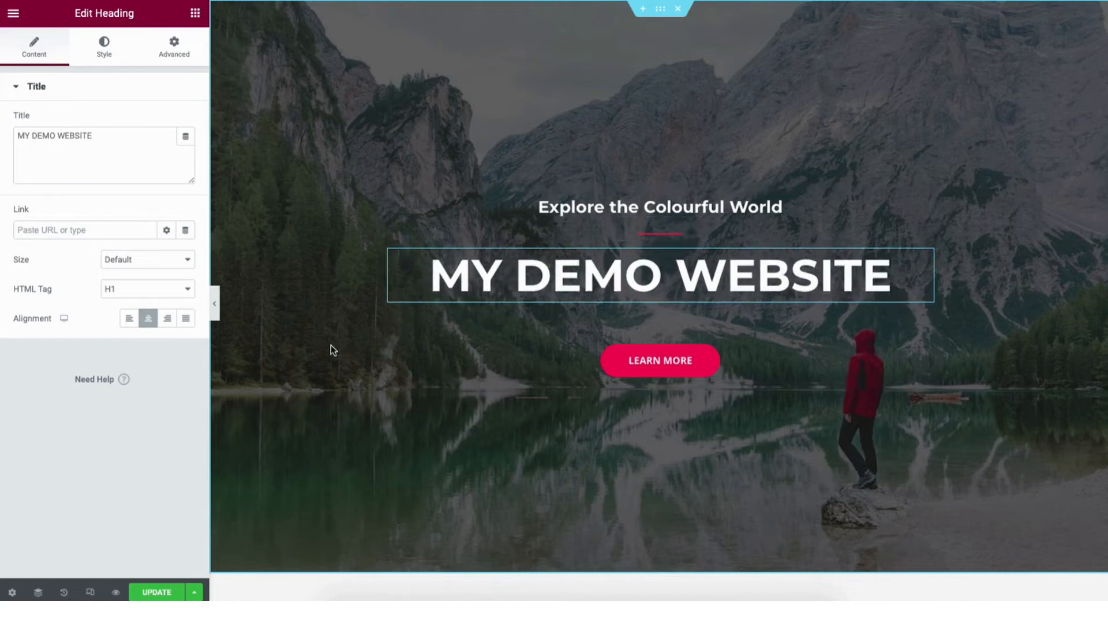
Check the hero section's background image settings and the media library images available as replacements, leaving the current image in place.
right_click(347, 129)
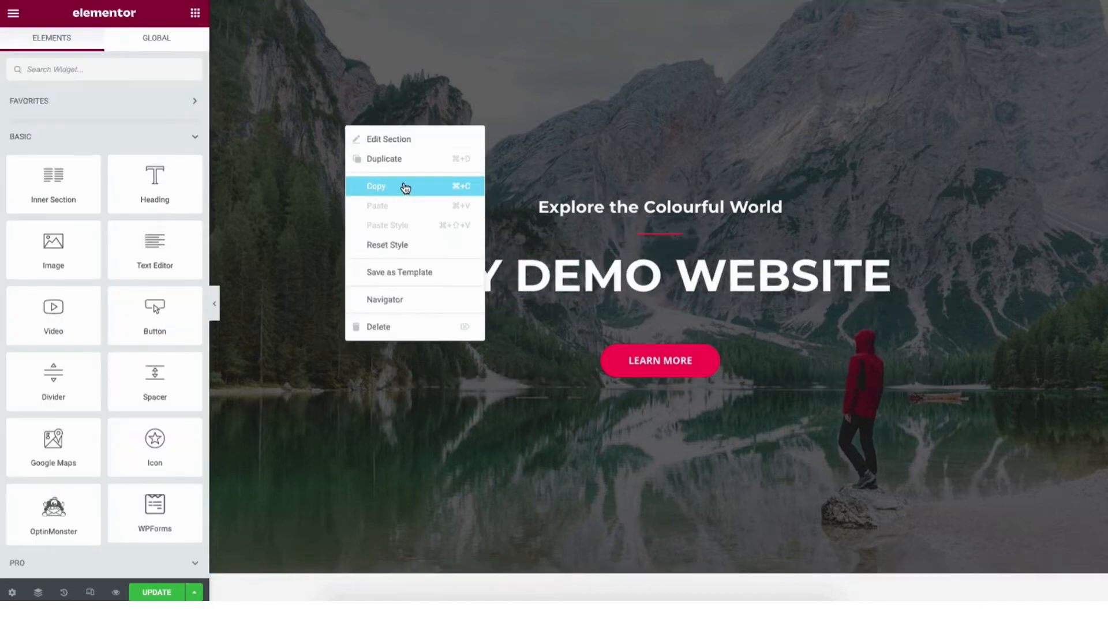
click(390, 139)
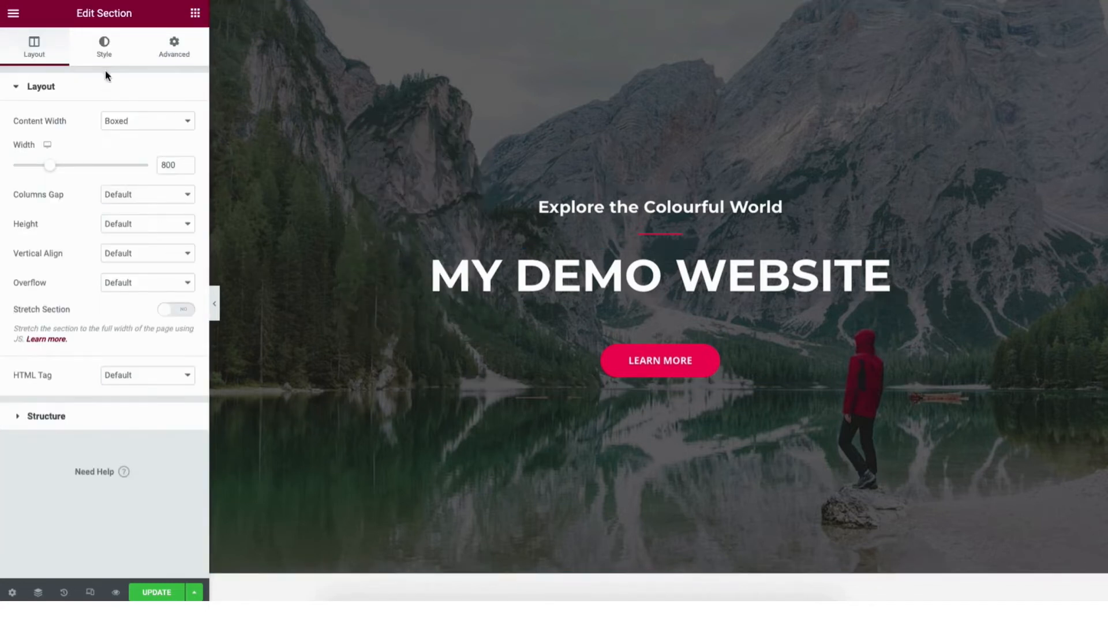
click(105, 53)
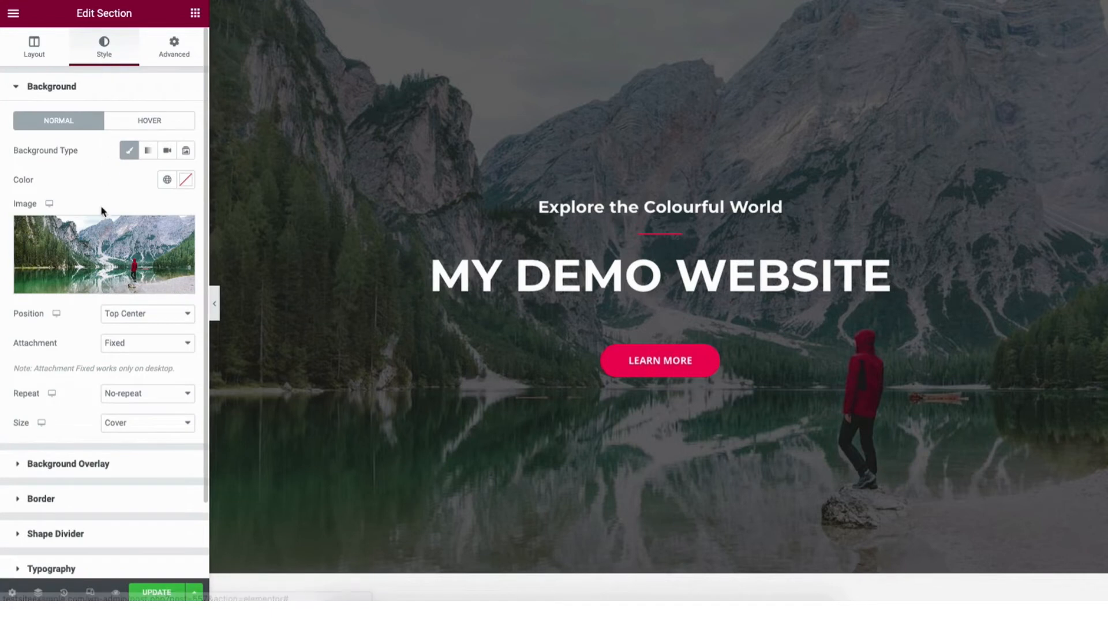
mouse_move(102, 261)
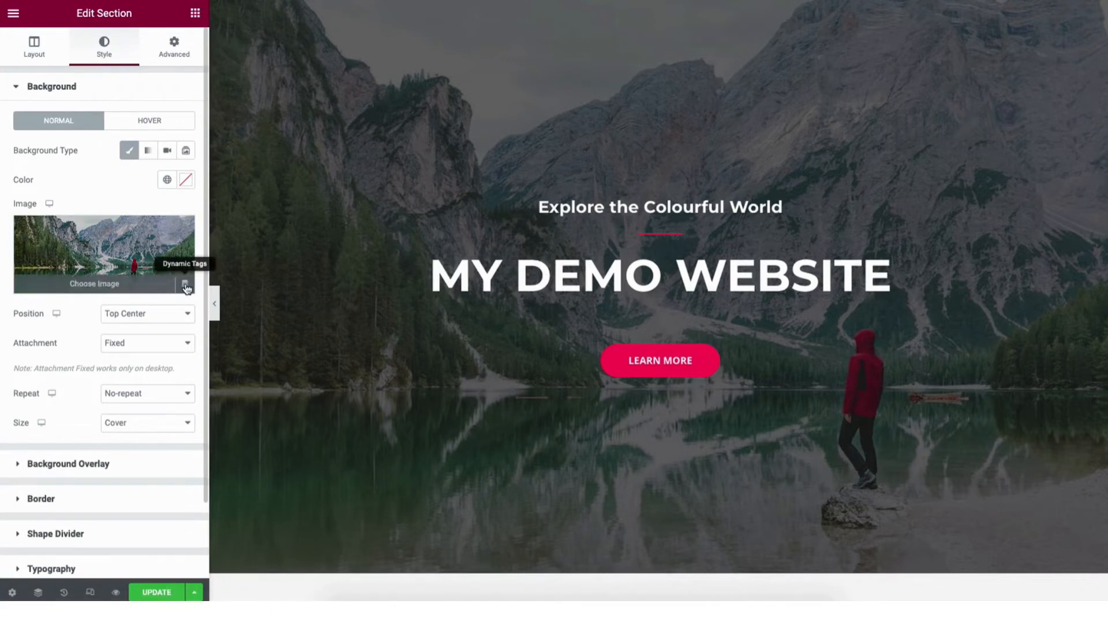
click(92, 285)
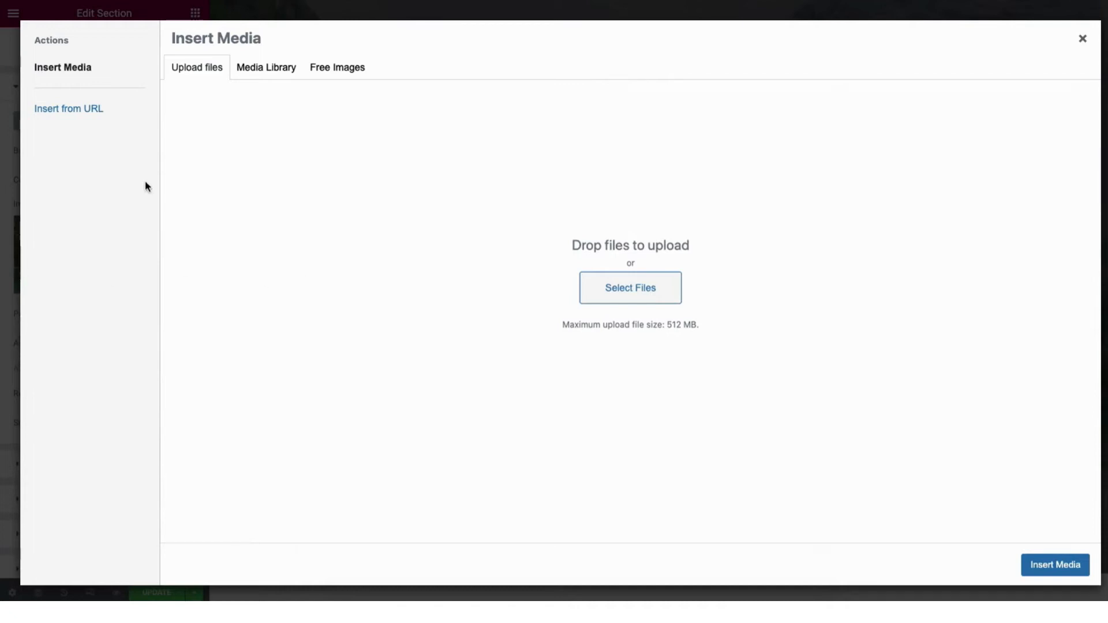
click(256, 69)
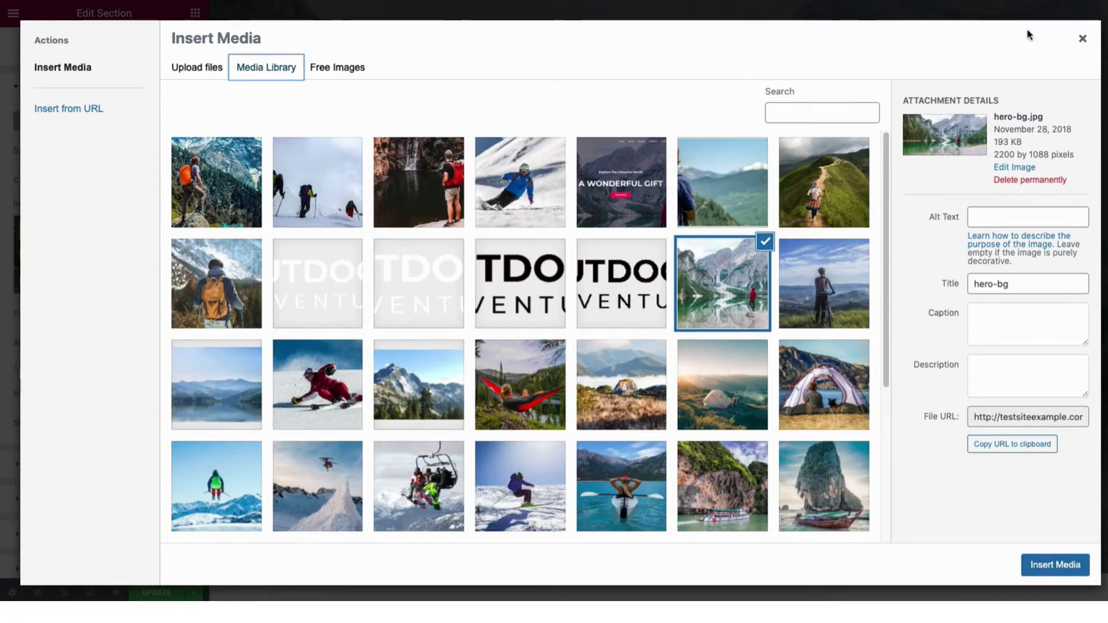
click(1082, 39)
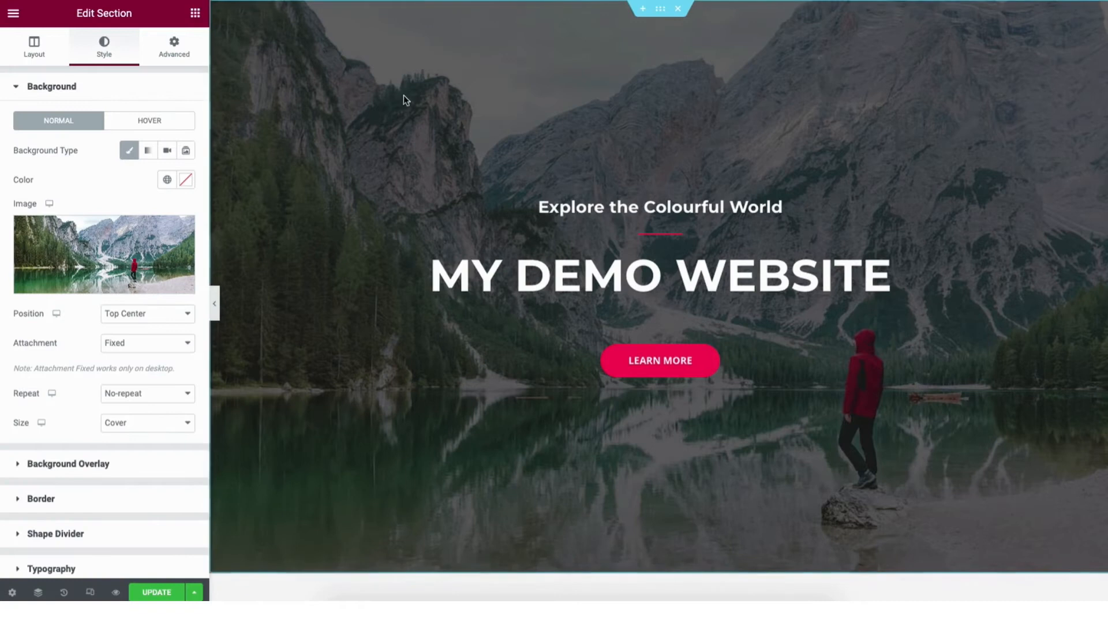
Add a Heading widget between the hiker photo and the "Everest Camp Trek" text.
click(195, 14)
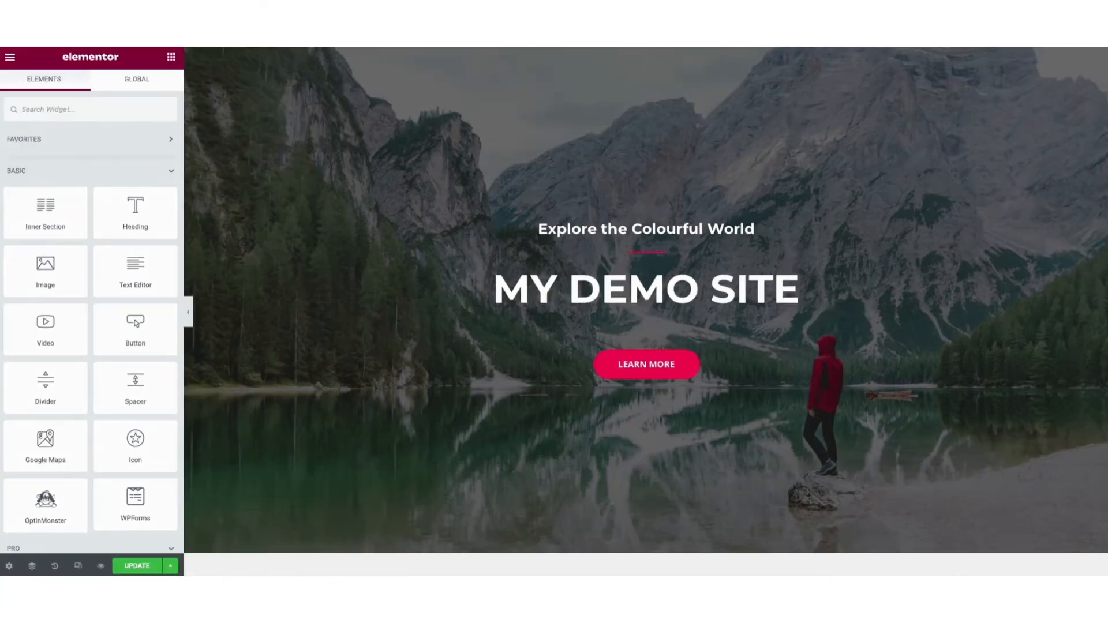
scroll(1101, 253, down, 10)
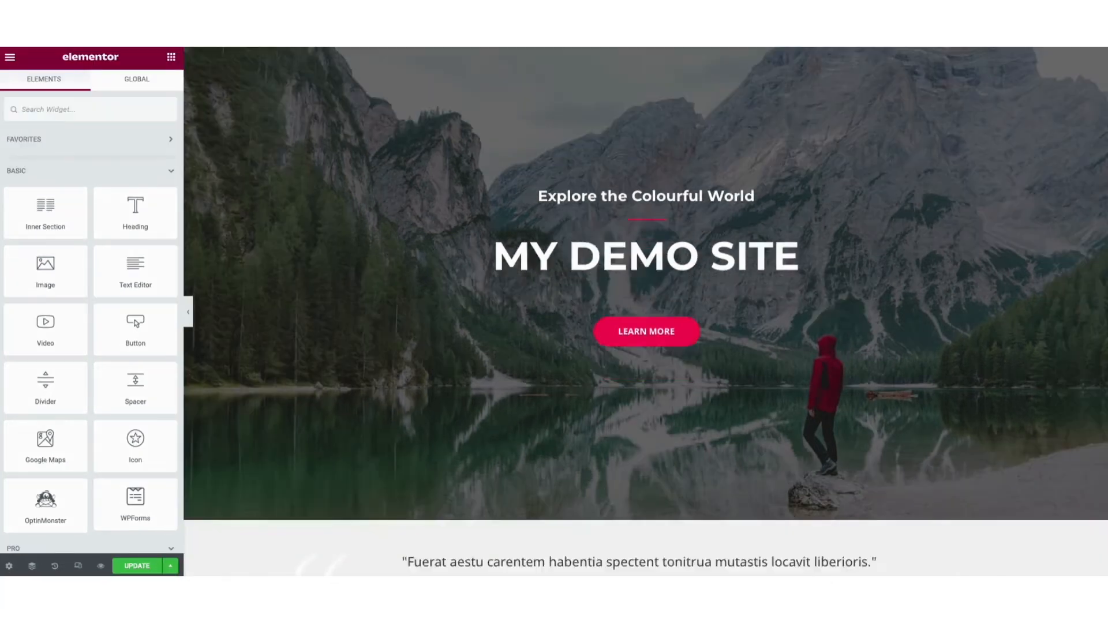
scroll(1101, 254, down, 2)
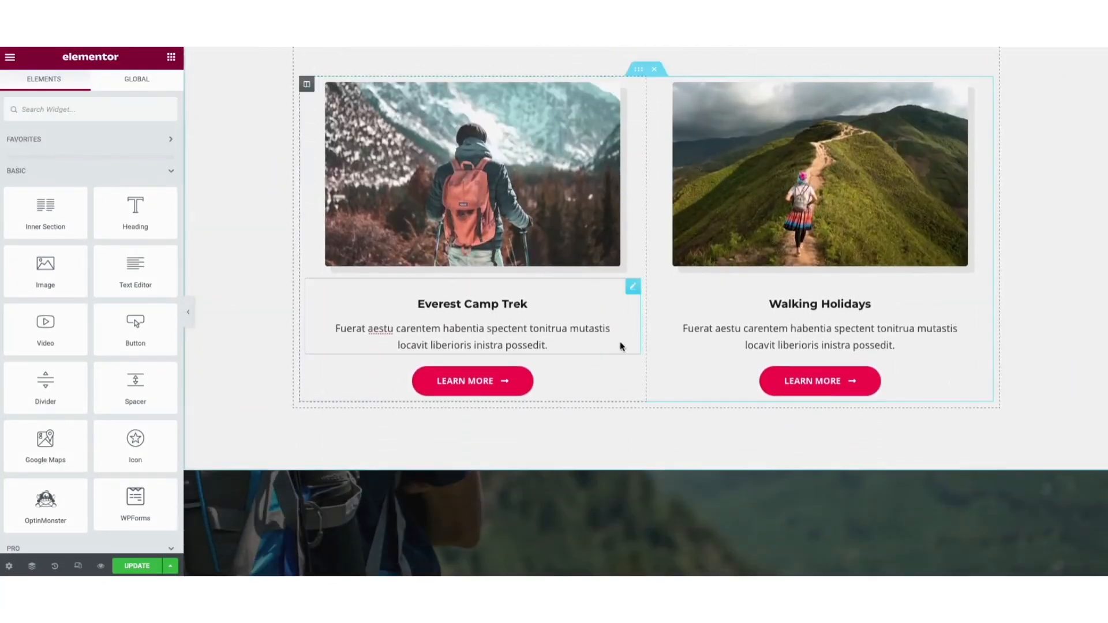
drag(135, 213, 451, 297)
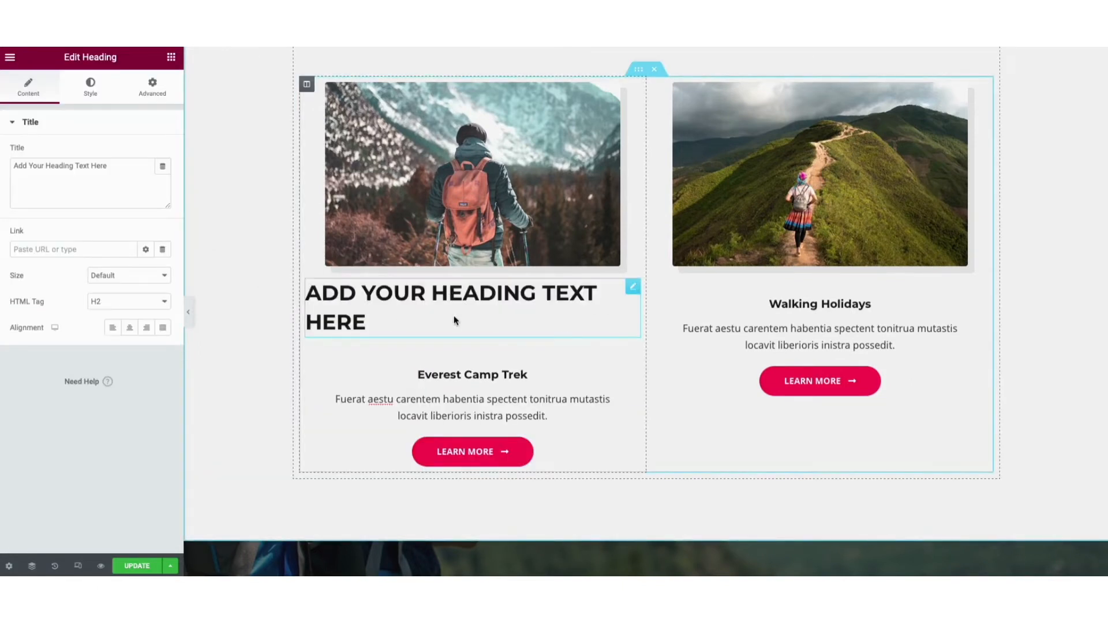
right_click(453, 315)
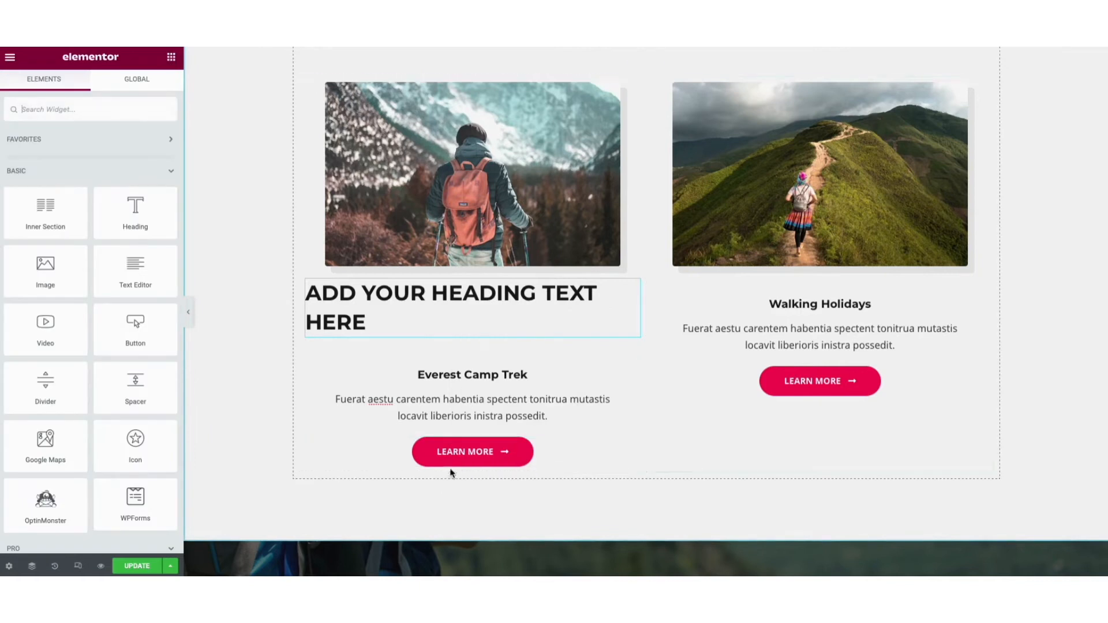
Move the Learn More button from the Everest Camp Trek column to below the button in the Walking Holidays column.
drag(428, 455, 776, 411)
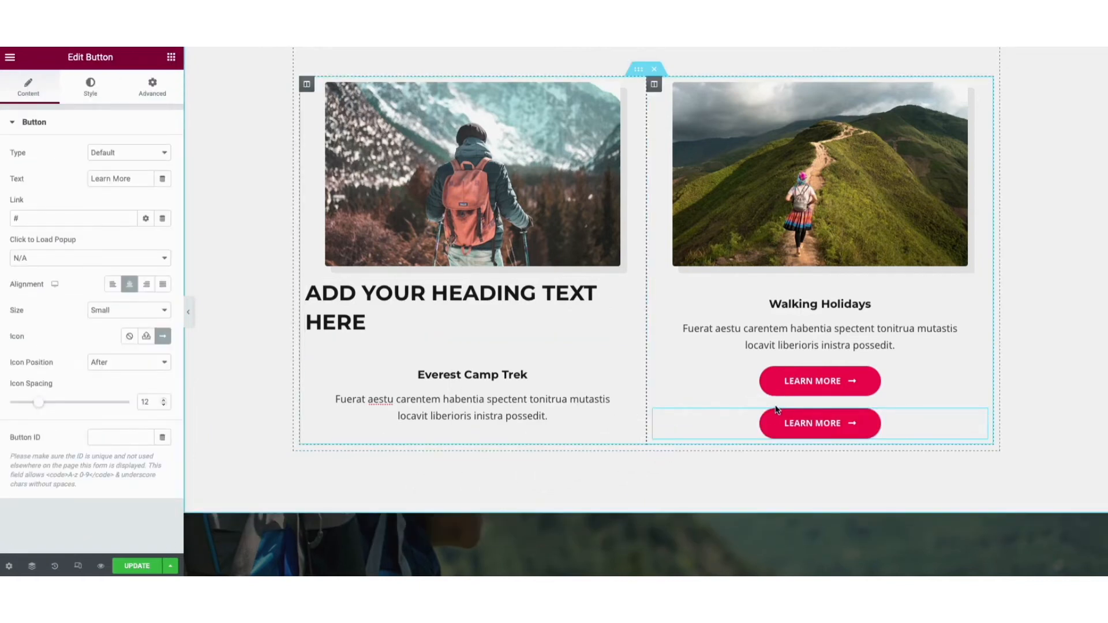
click(473, 411)
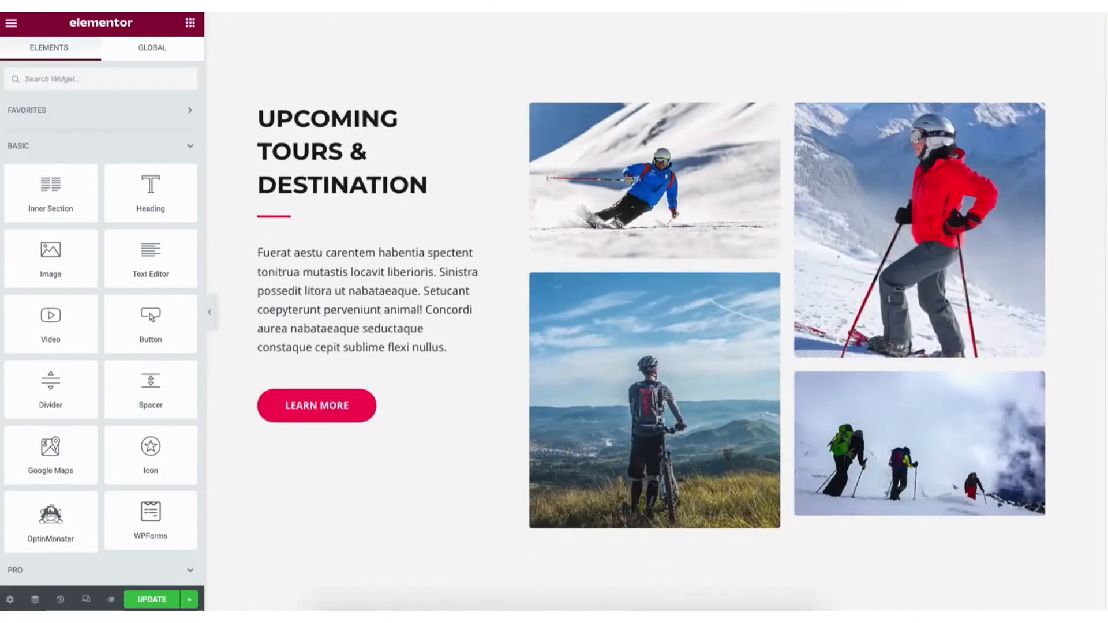
Add a new section with a structure of two equal columns at the end of the page, above the footer.
scroll(655, 311, down, 7)
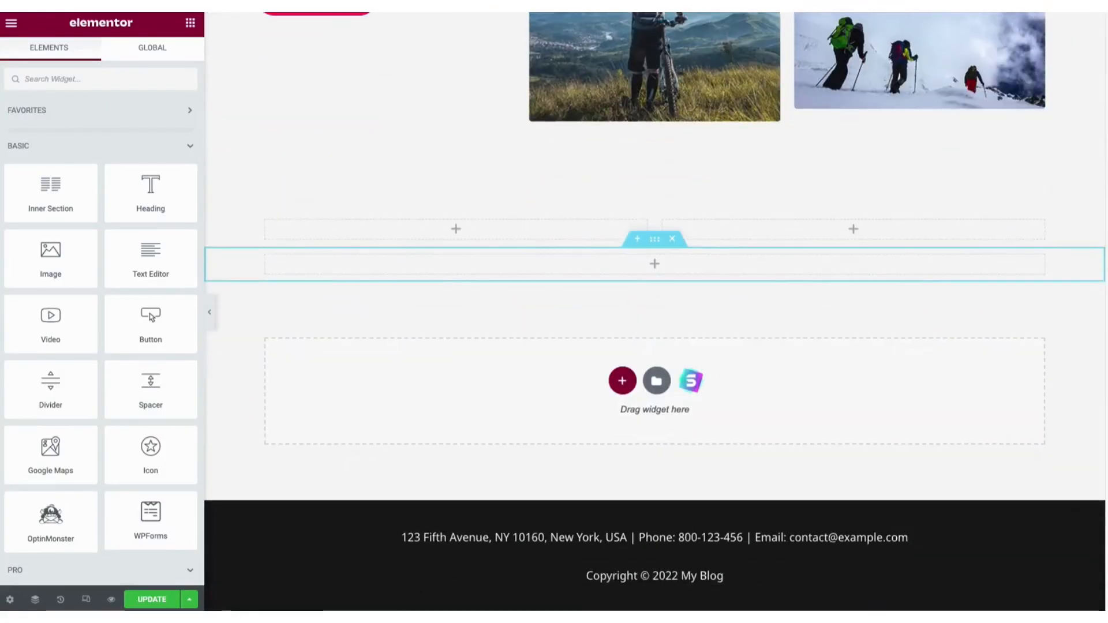
click(623, 383)
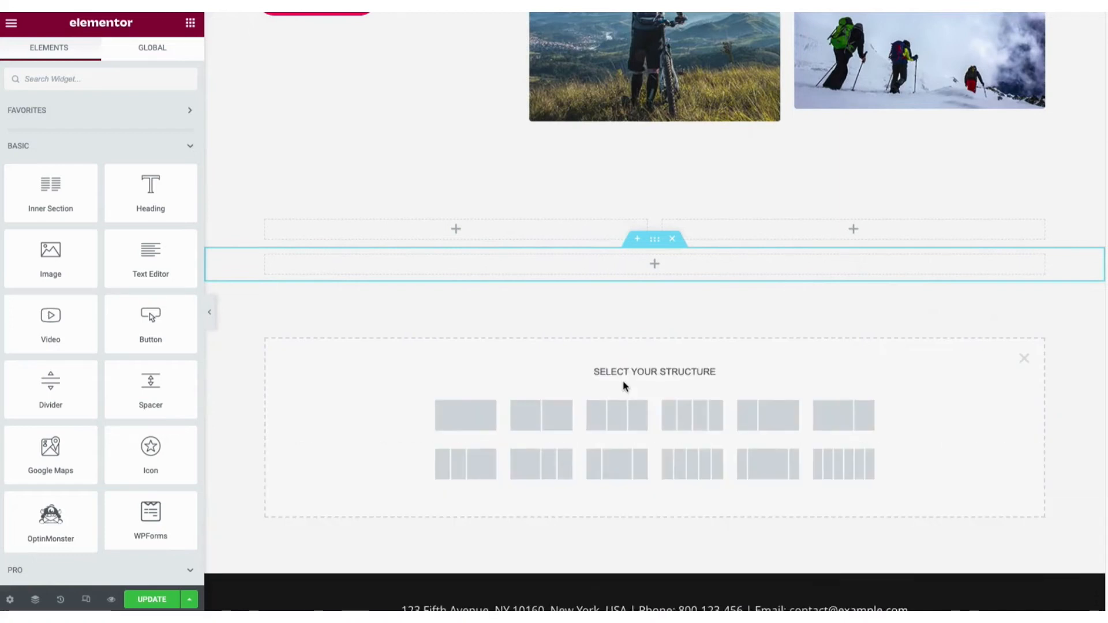
click(544, 420)
mouse_move(136, 205)
mouse_down()
mouse_move(310, 267)
mouse_move(359, 304)
mouse_move(144, 188)
mouse_up()
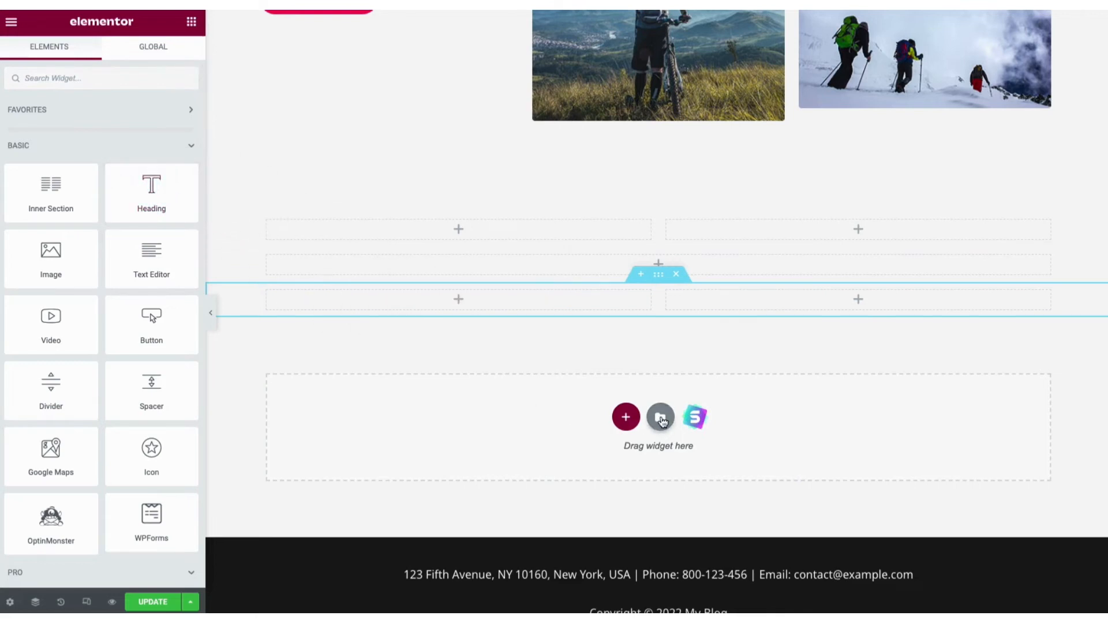
Insert the "About the company" block with the bicycle photo from the Elementor block library at the end of the page.
click(661, 418)
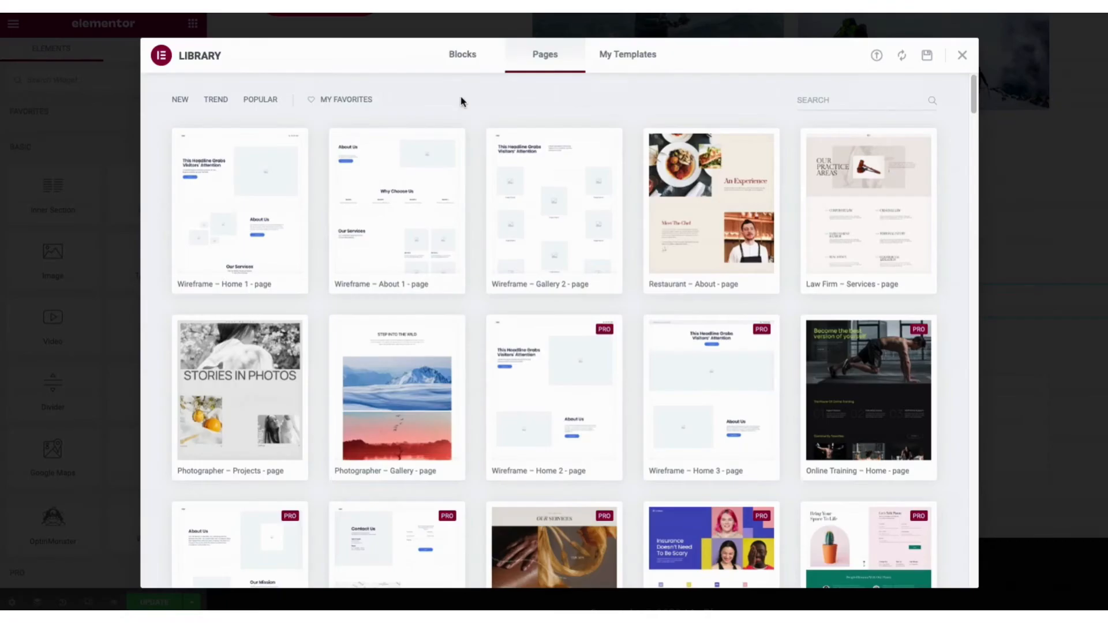
click(463, 60)
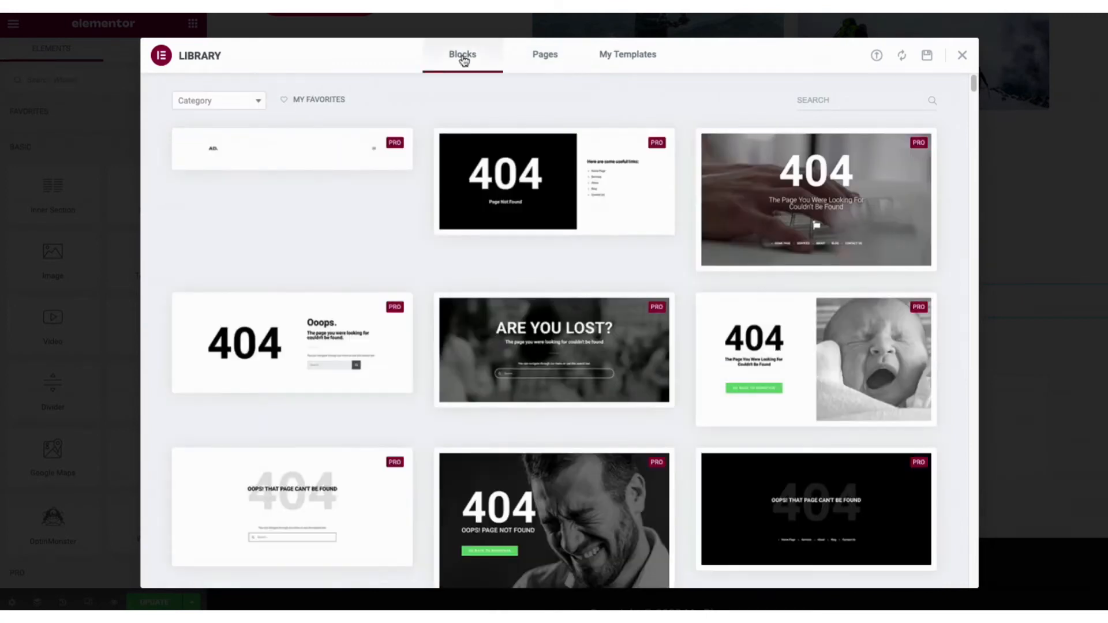
drag(975, 79, 975, 191)
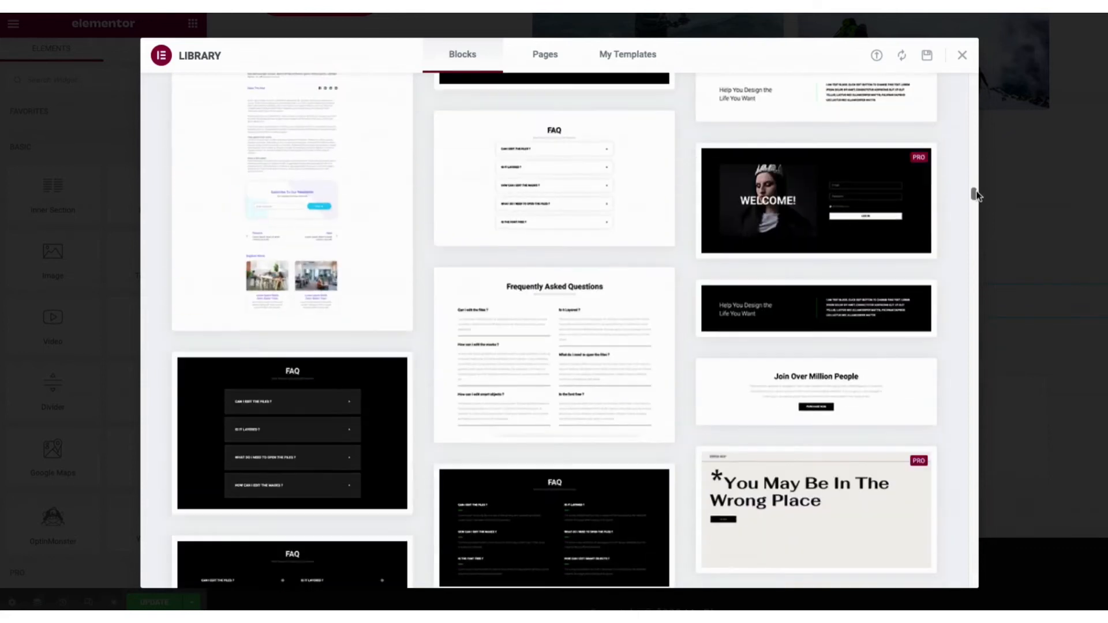
click(552, 358)
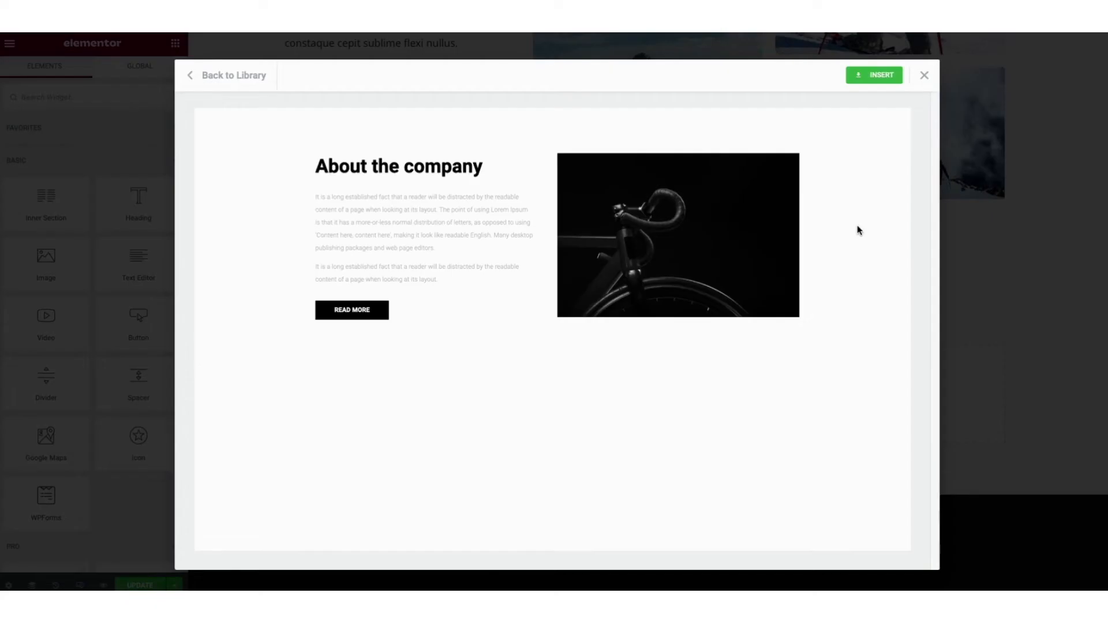
click(866, 74)
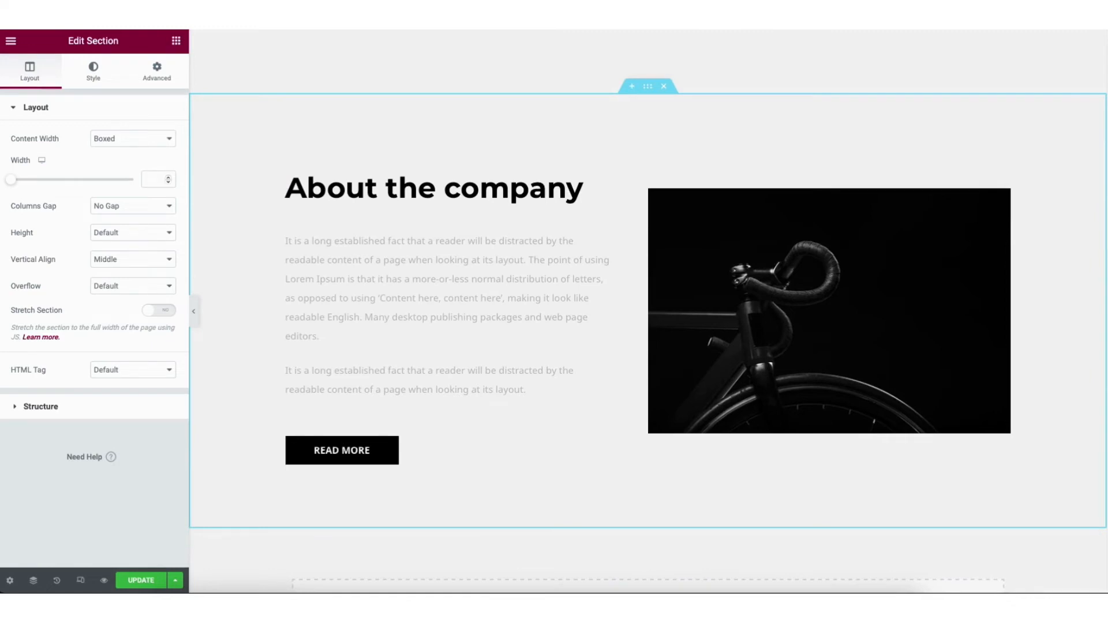
Import the Starter Templates block with two columns of subheading, secondary heading and text below the "About the company" section.
scroll(1081, 504, down, 4)
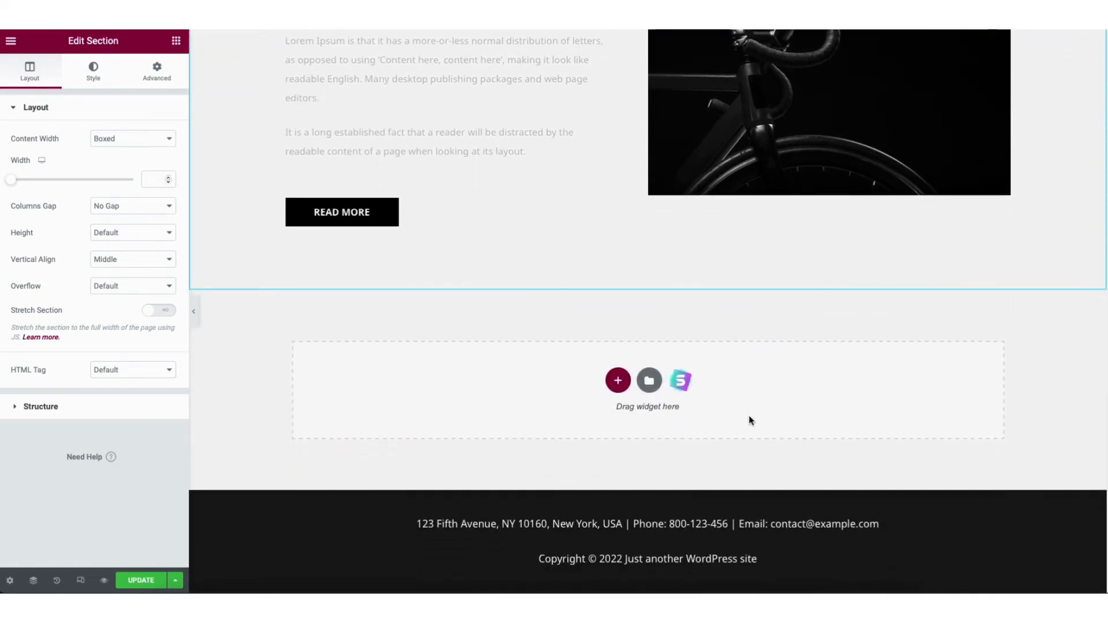
click(681, 382)
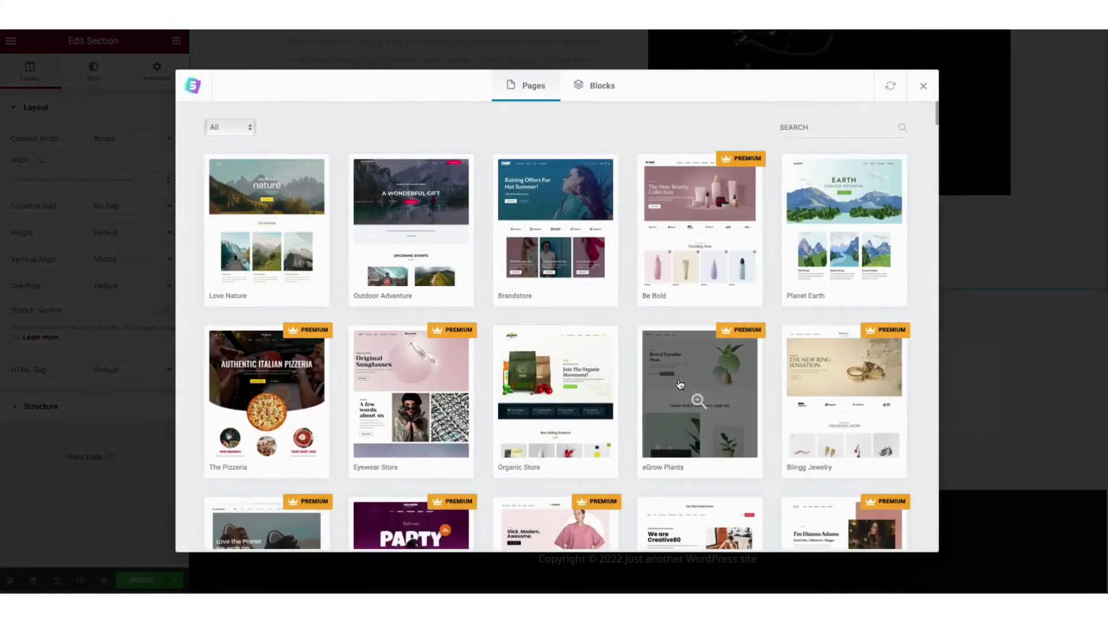
click(599, 92)
drag(936, 108, 943, 221)
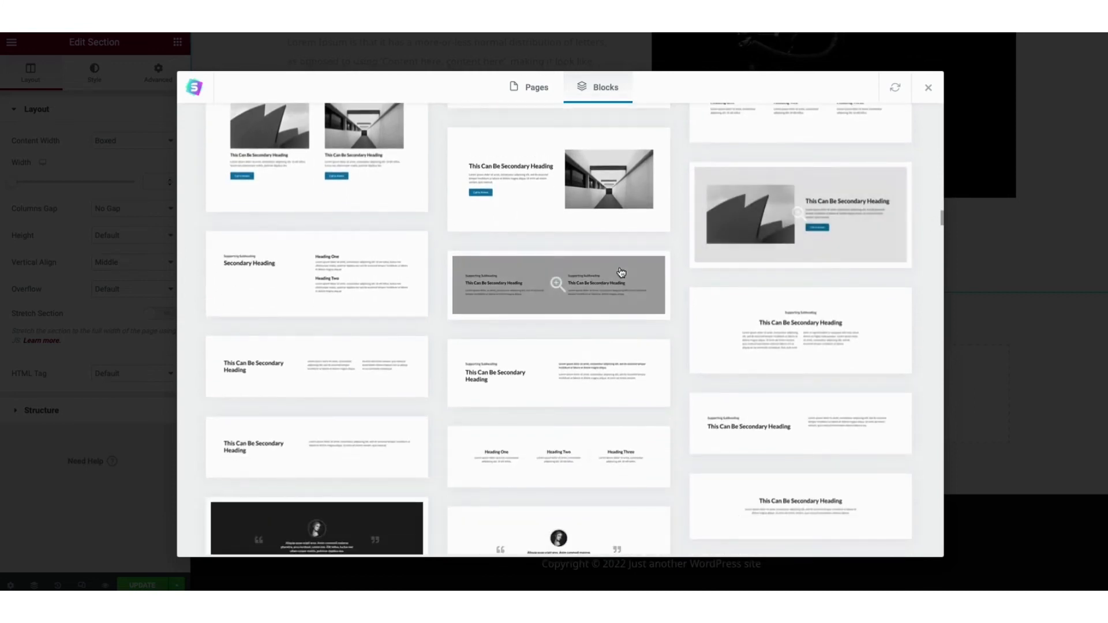
click(558, 290)
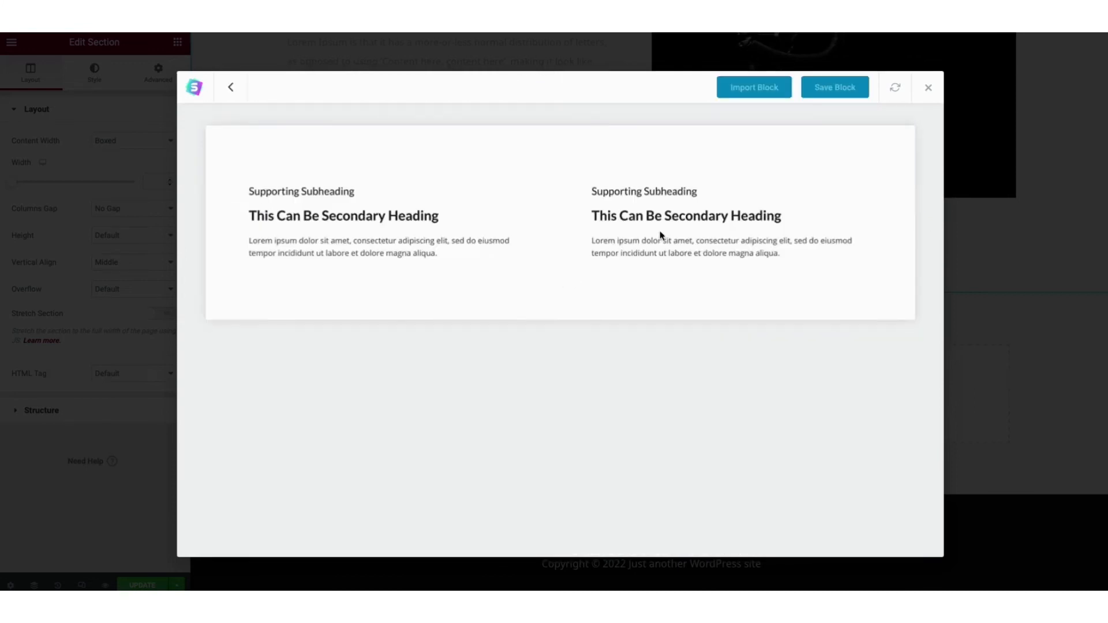
click(751, 89)
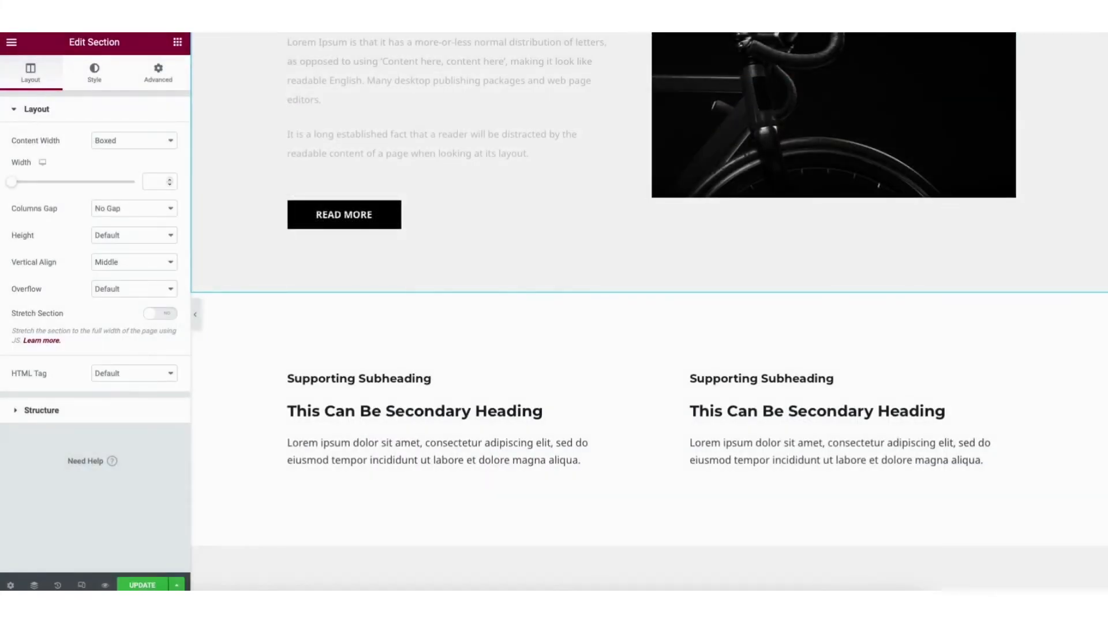
scroll(649, 288, down, 2)
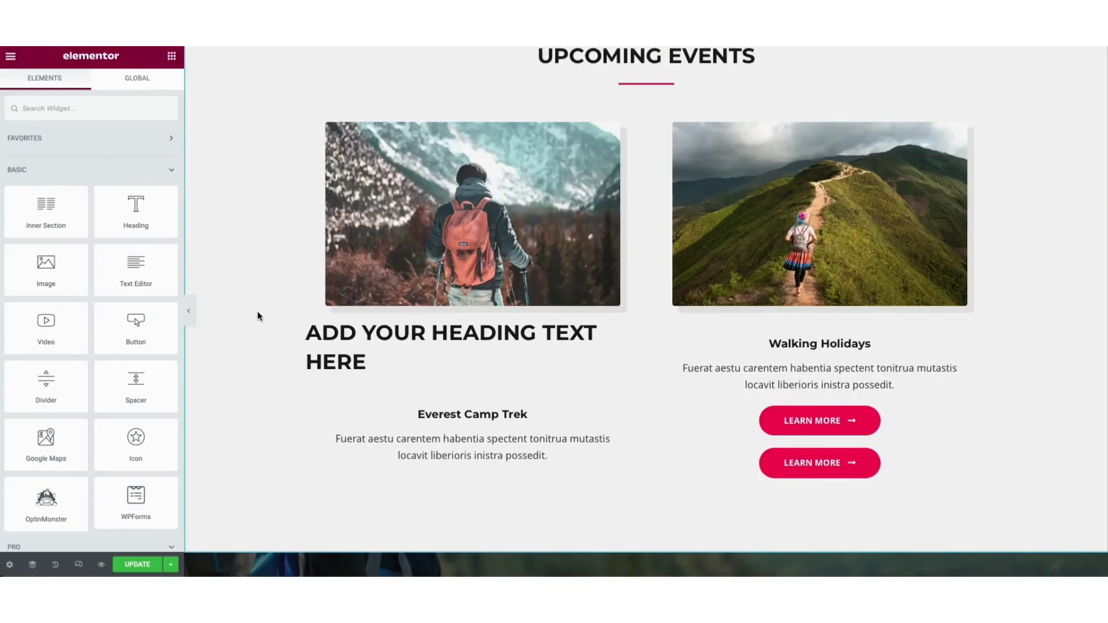
Add a WPForms widget below the two Upcoming Events columns and set it to show the Contact Form.
drag(134, 503, 402, 482)
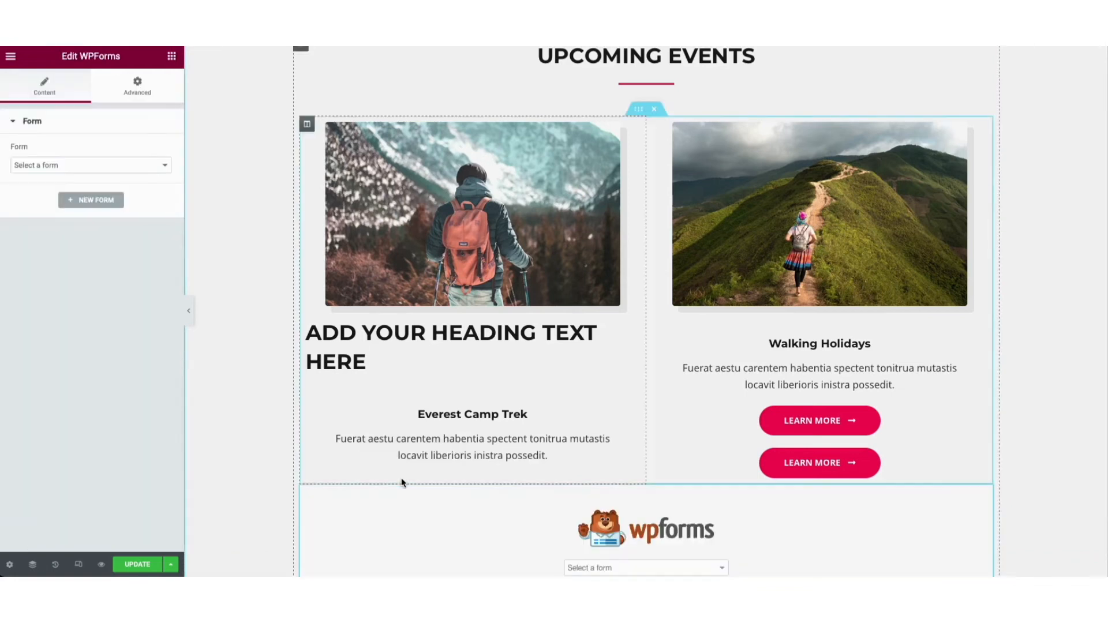
click(56, 165)
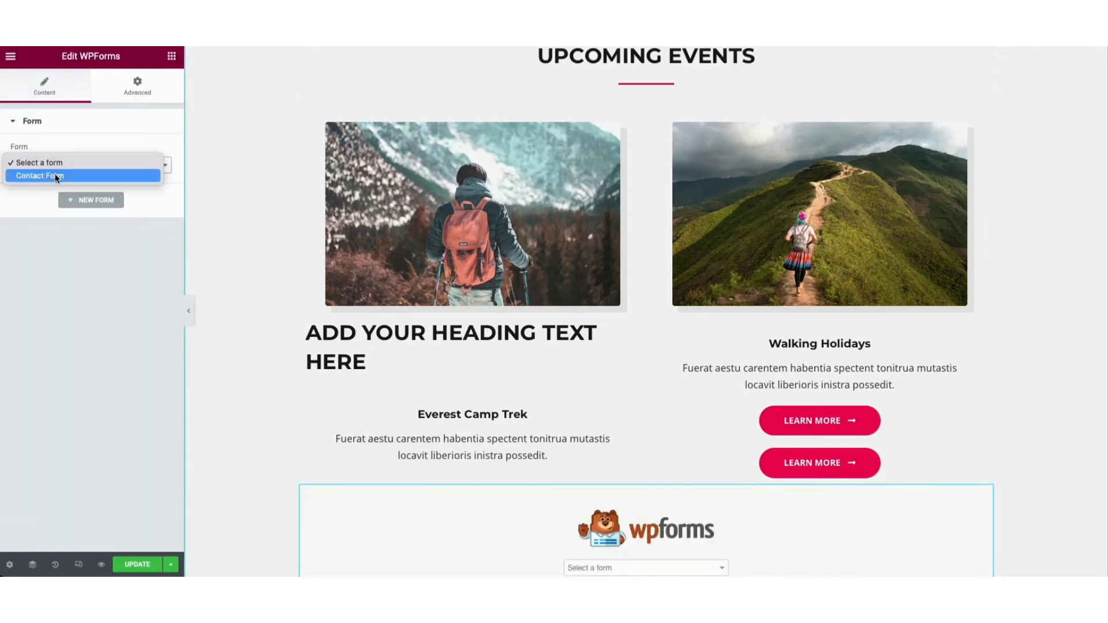
click(56, 176)
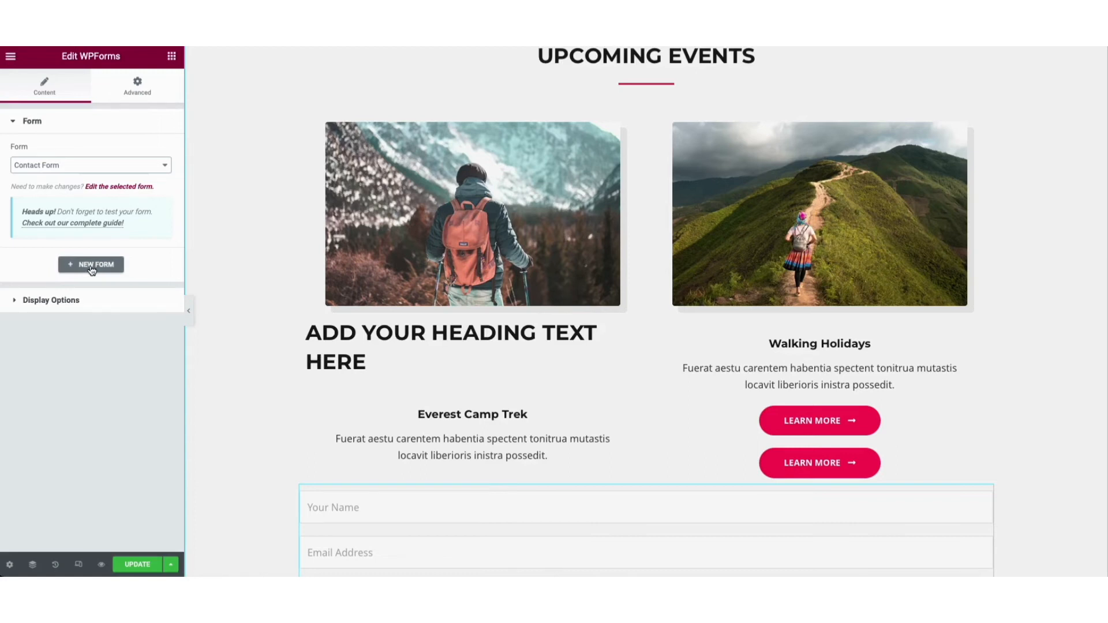
Open the selected Contact Form for editing and add a second Email field directly below the Your Name field.
click(111, 187)
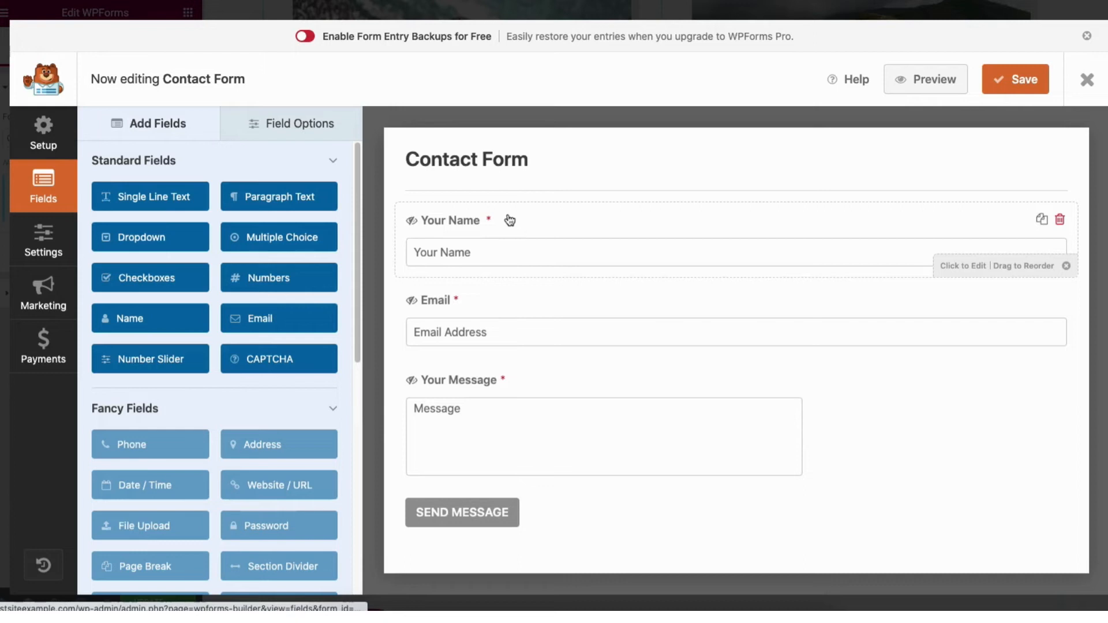
drag(508, 272, 492, 214)
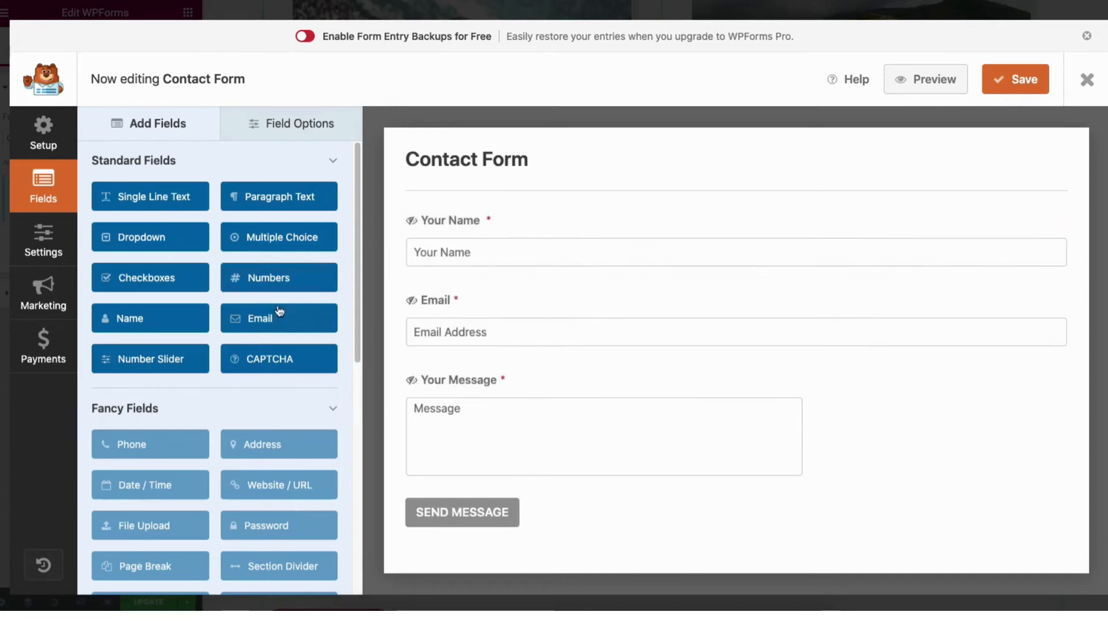
drag(254, 321, 439, 304)
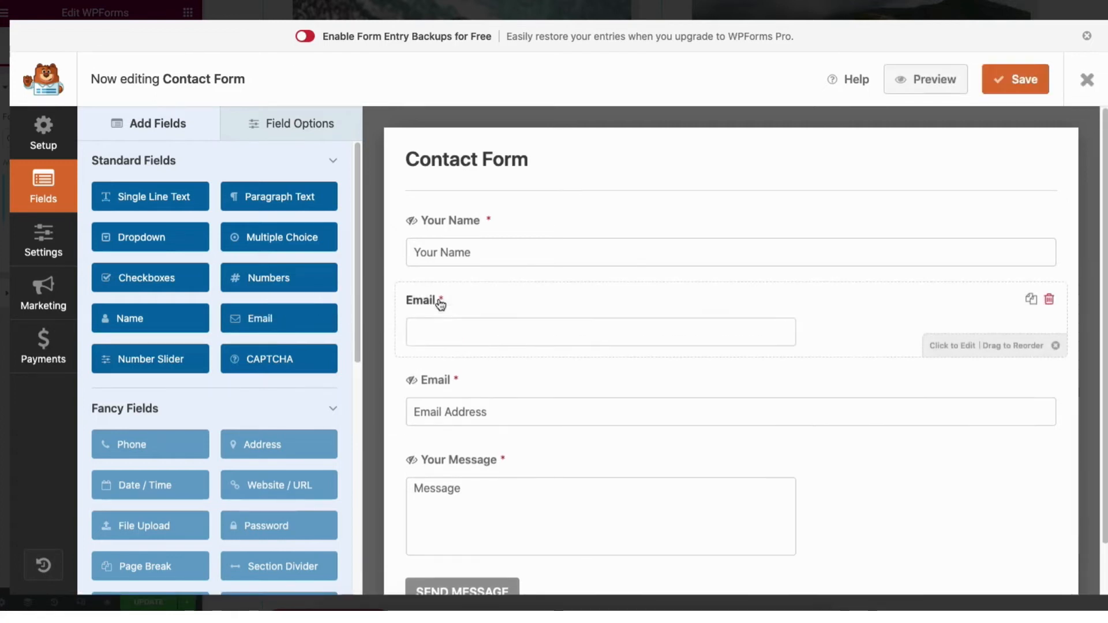
Change the Your Name field's label to "Name" and leave the field required.
click(293, 127)
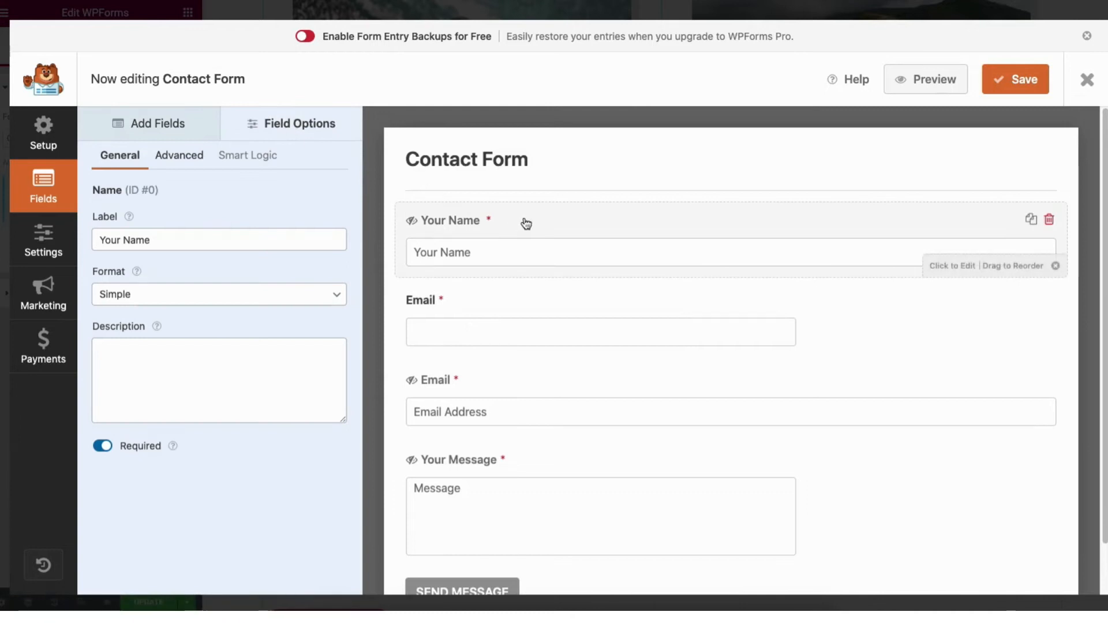
click(125, 239)
key(BackSpace)
key(BackSpace)
key(BackSpace)
key(BackSpace)
key(BackSpace)
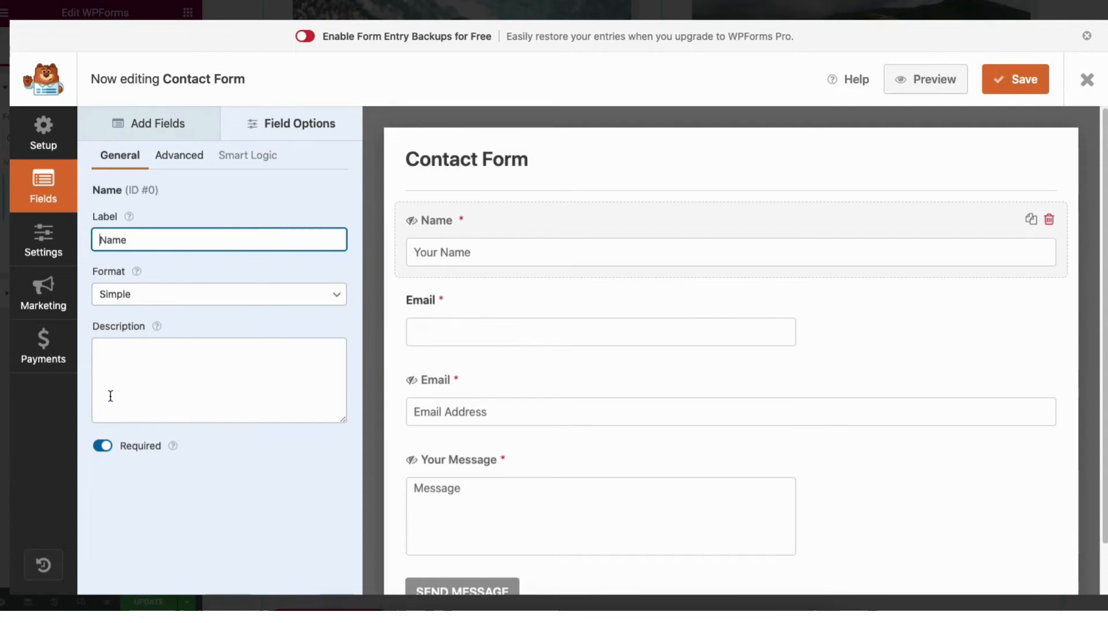
click(104, 451)
click(103, 454)
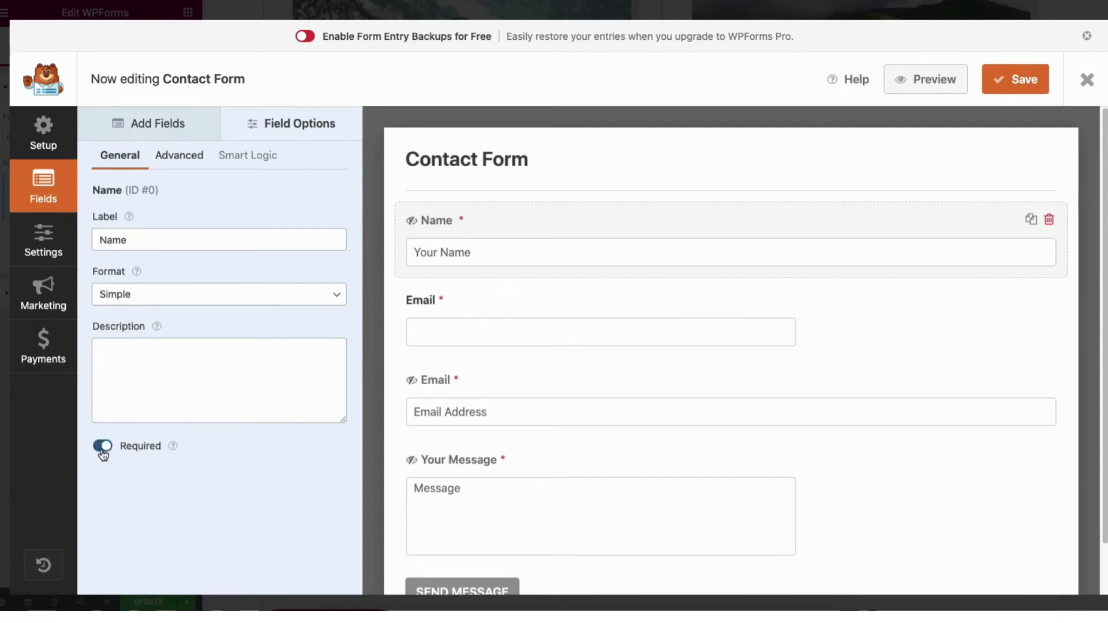
Try the Medium and Small sizes on the Name field and set its size back to Large.
click(179, 155)
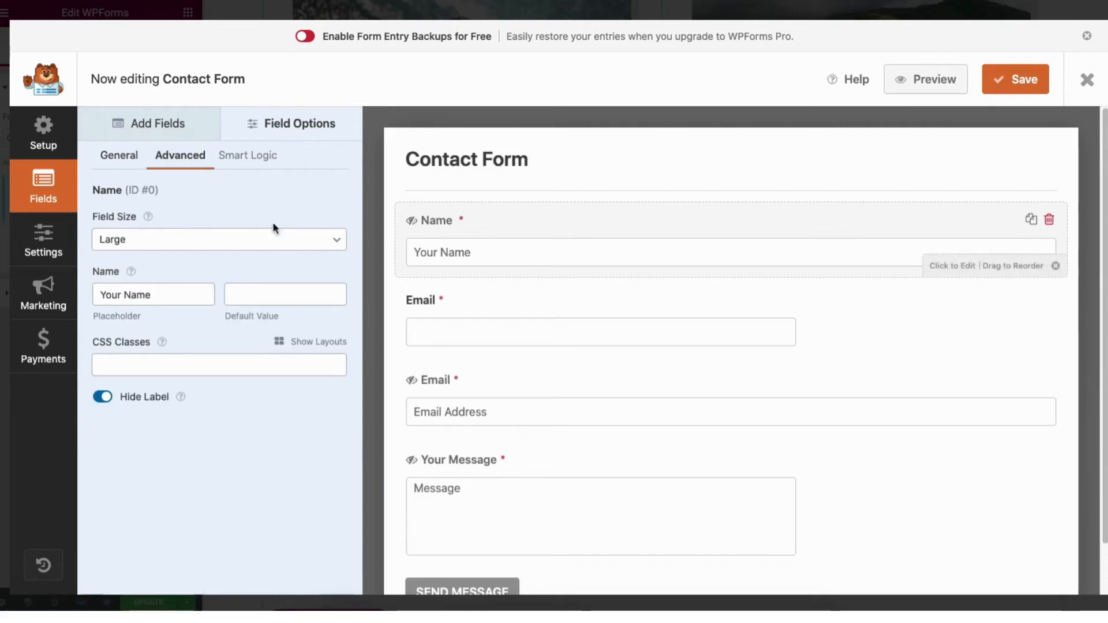
click(136, 239)
click(132, 227)
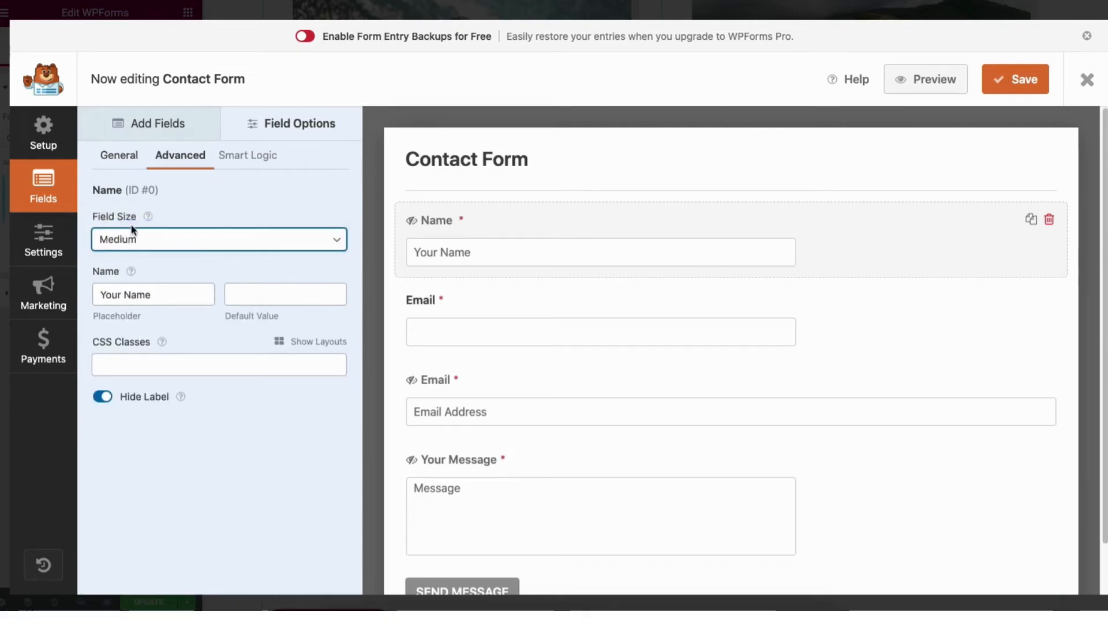
click(132, 239)
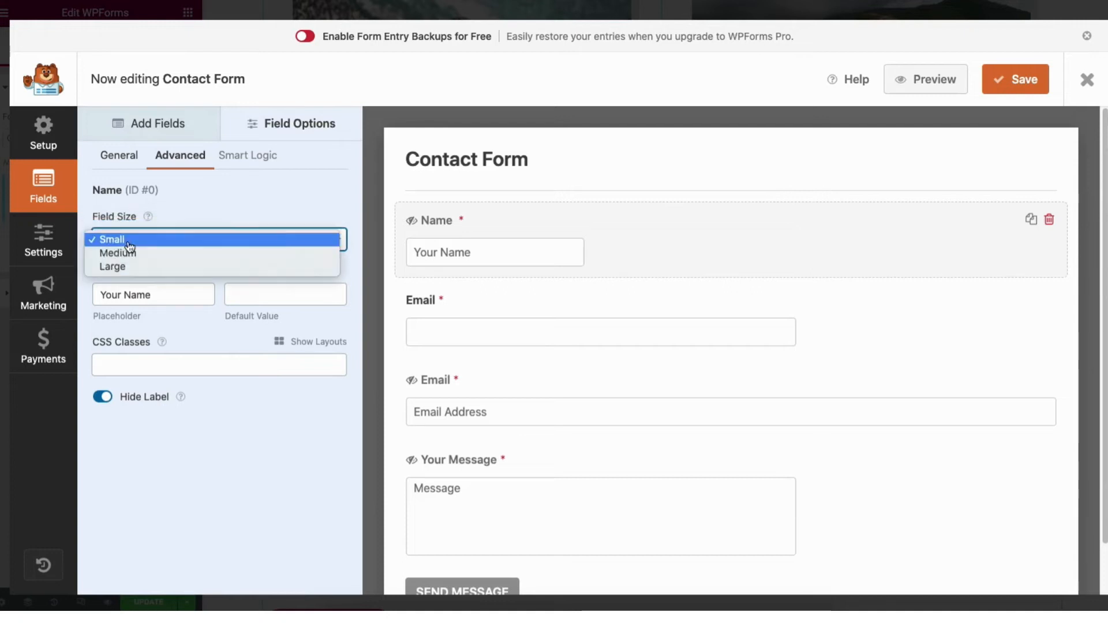
click(132, 265)
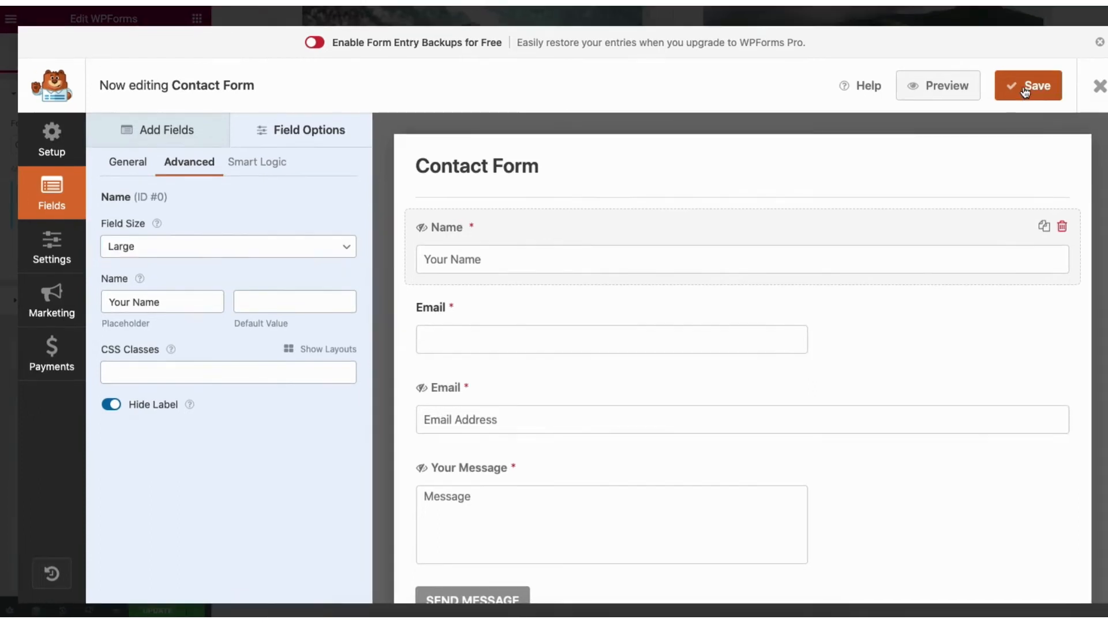
Close the form builder and check the options for saving the page as a draft or template.
click(1099, 86)
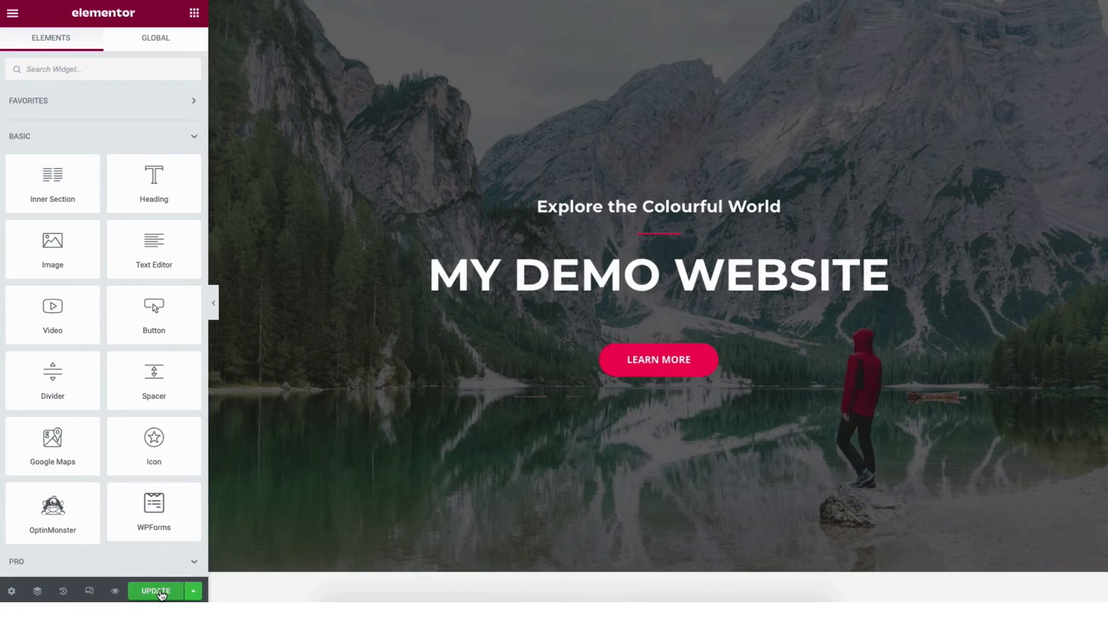
click(195, 593)
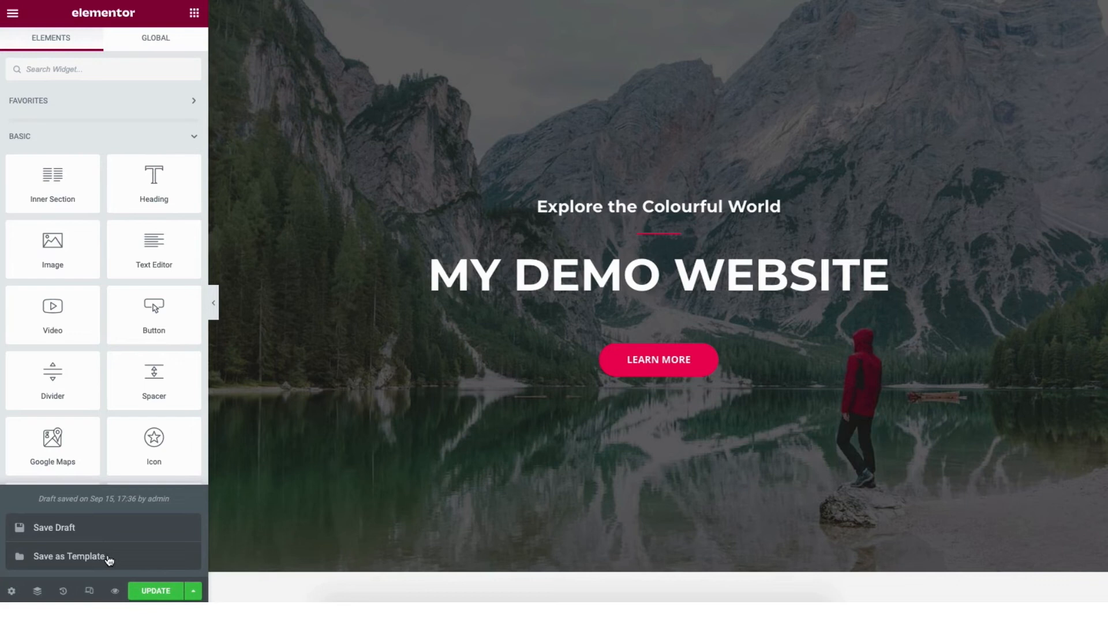
click(230, 526)
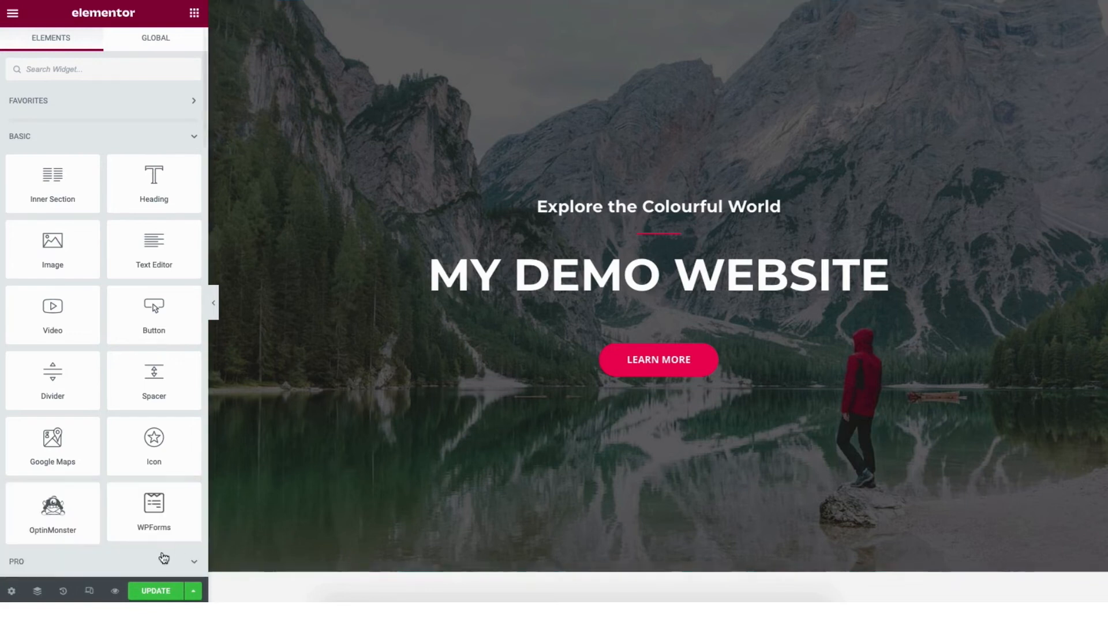
Preview the page and check its layout in the responsive tablet and mobile views.
click(116, 592)
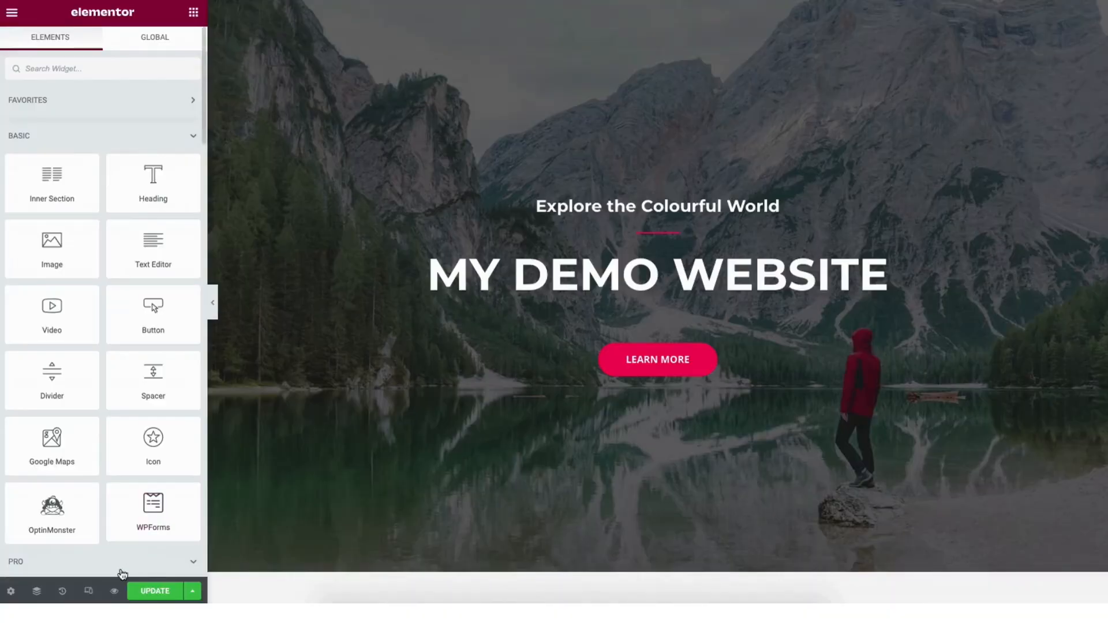
click(88, 591)
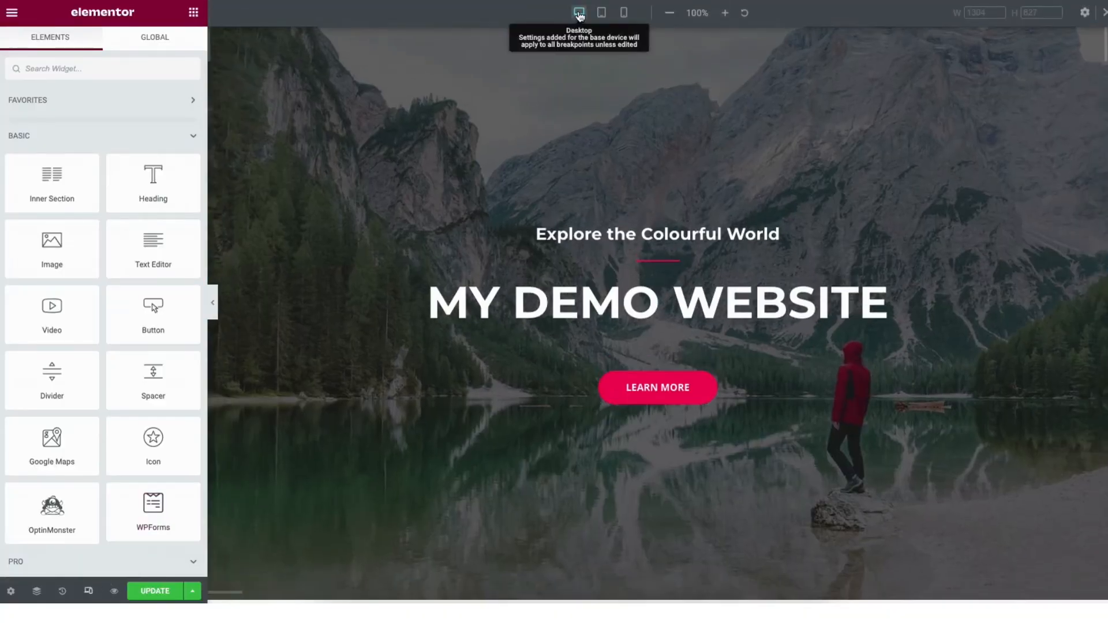
click(602, 13)
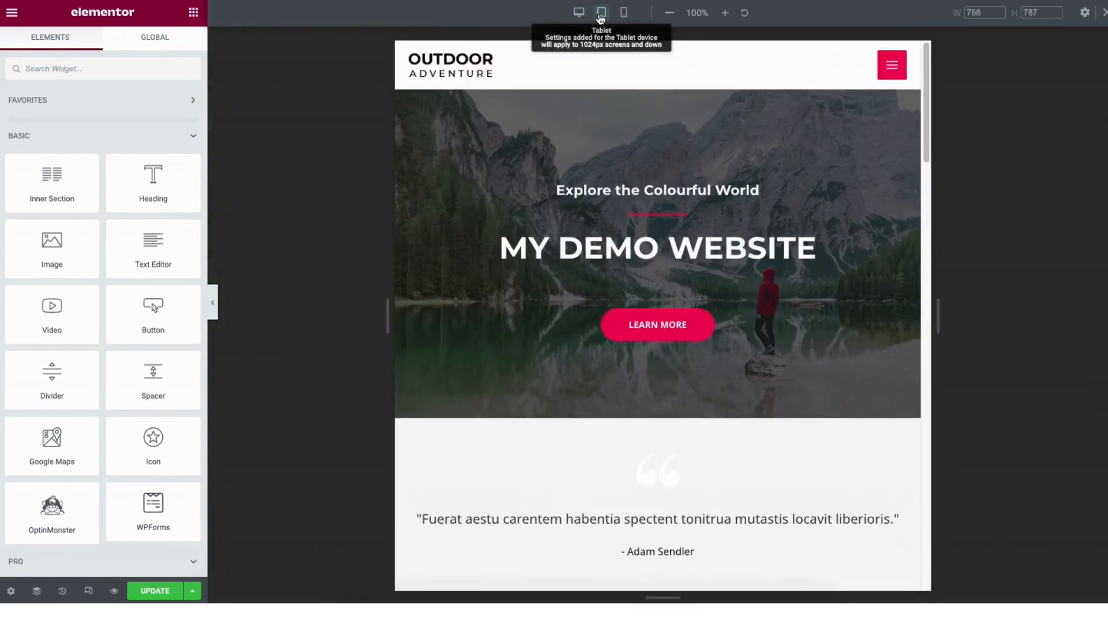
click(625, 18)
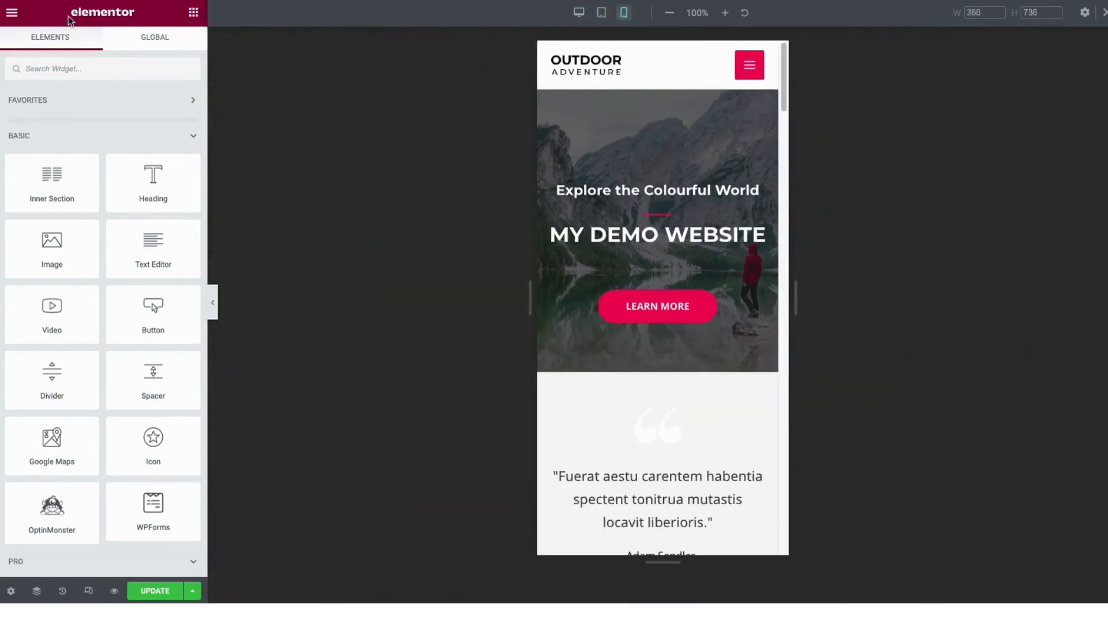
Look over the Site Settings for global colors, fonts and theme style, and return to the editor's main menu.
click(13, 16)
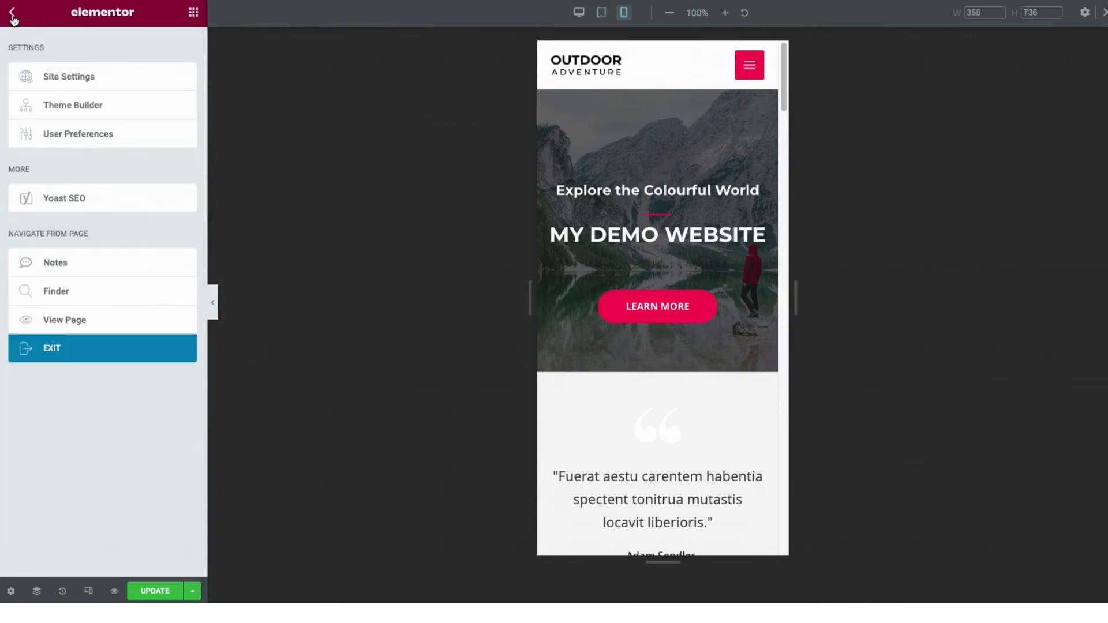
click(78, 78)
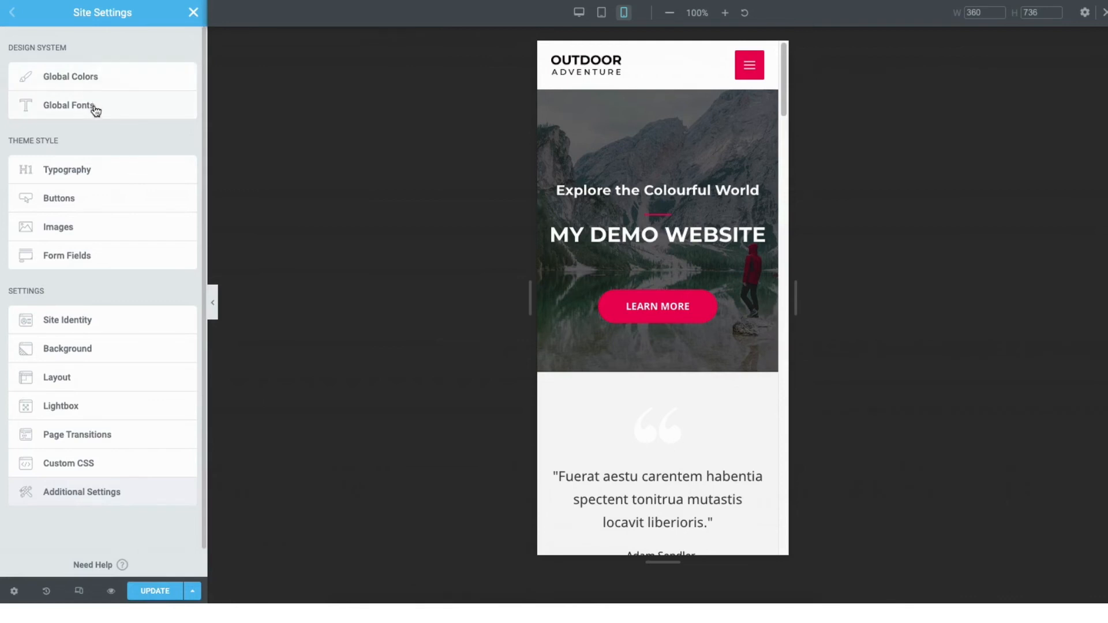
click(193, 13)
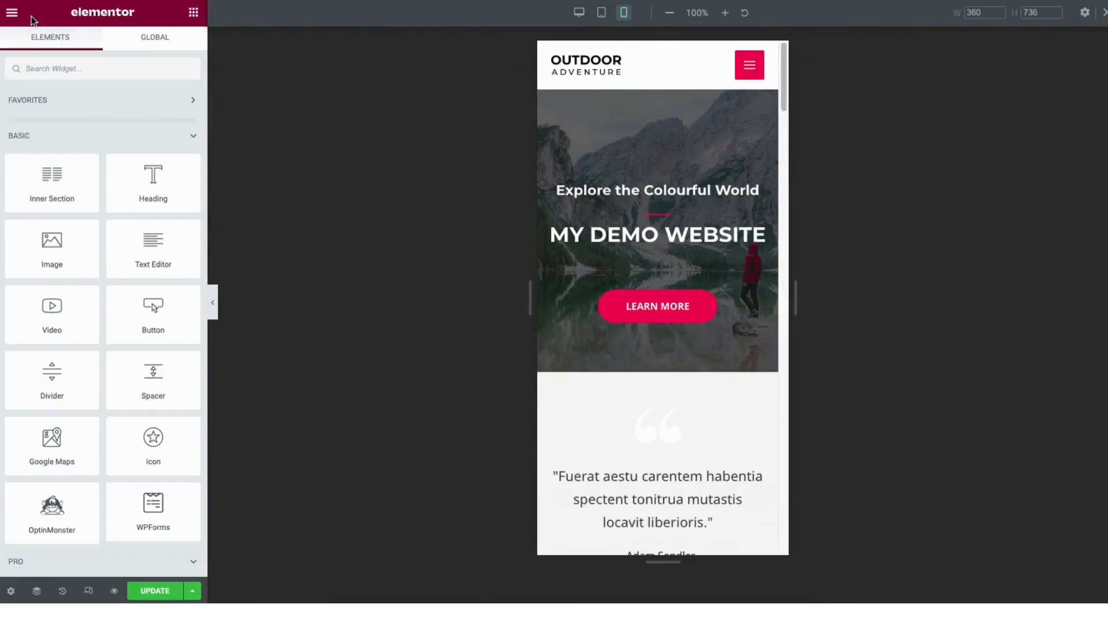
click(12, 12)
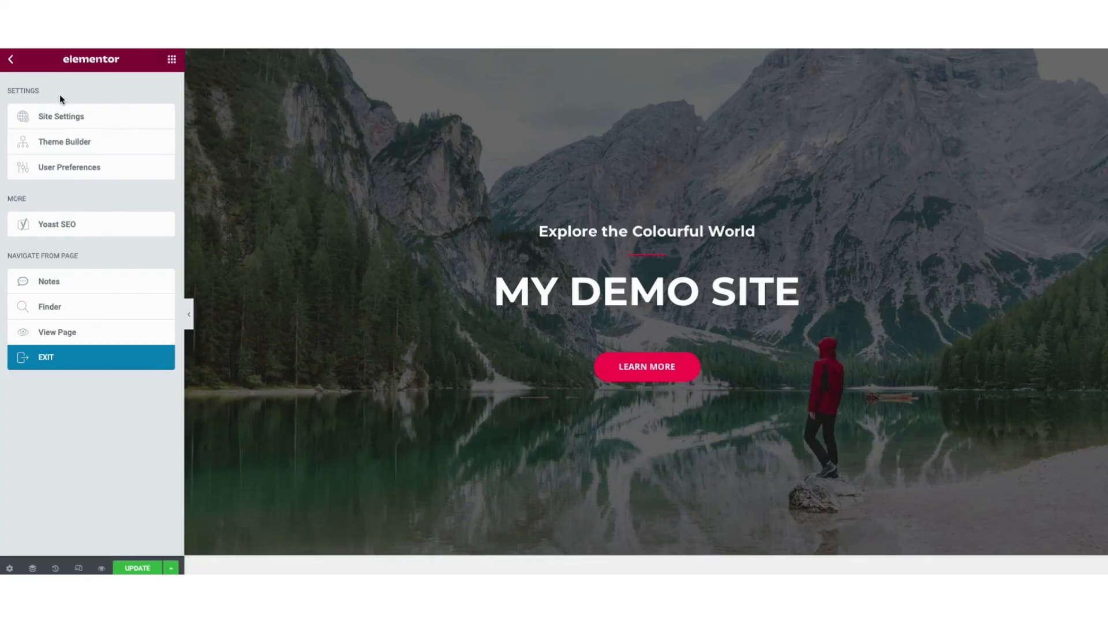
View the published home page and go from it to the WordPress dashboard.
click(63, 333)
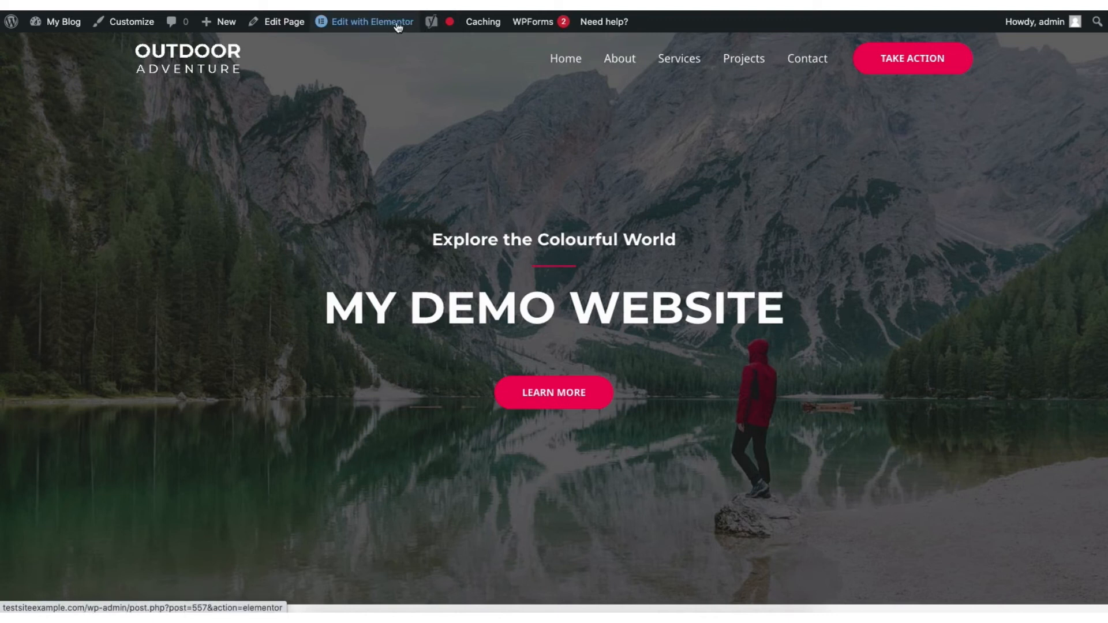
mouse_move(372, 24)
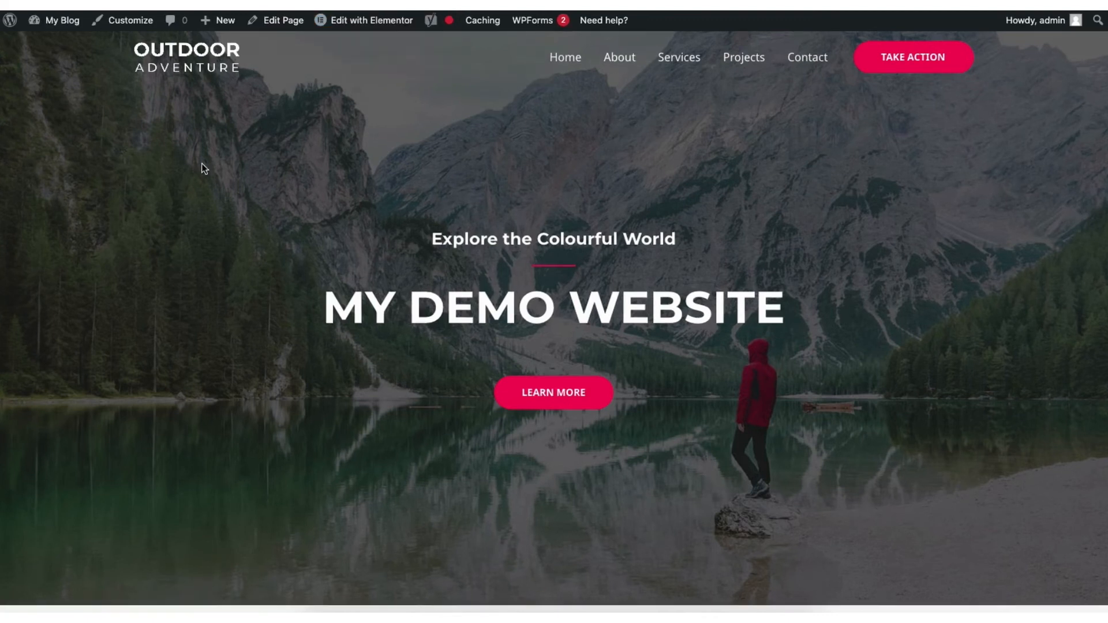
mouse_move(58, 20)
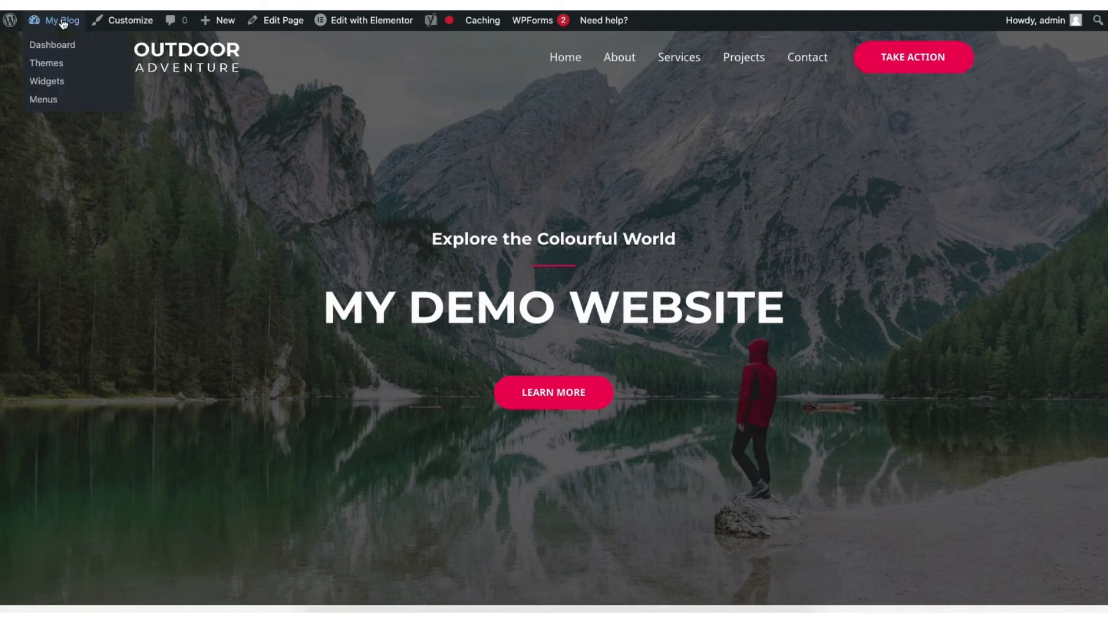
click(51, 46)
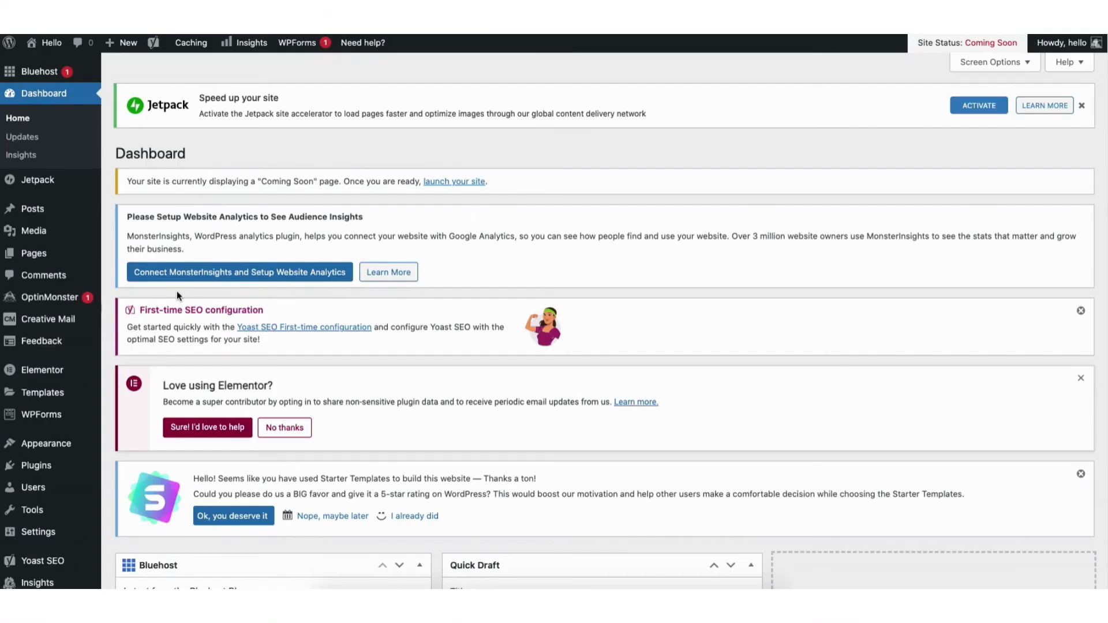
Review the list of all pages and open the media library with its file upload area.
mouse_move(34, 255)
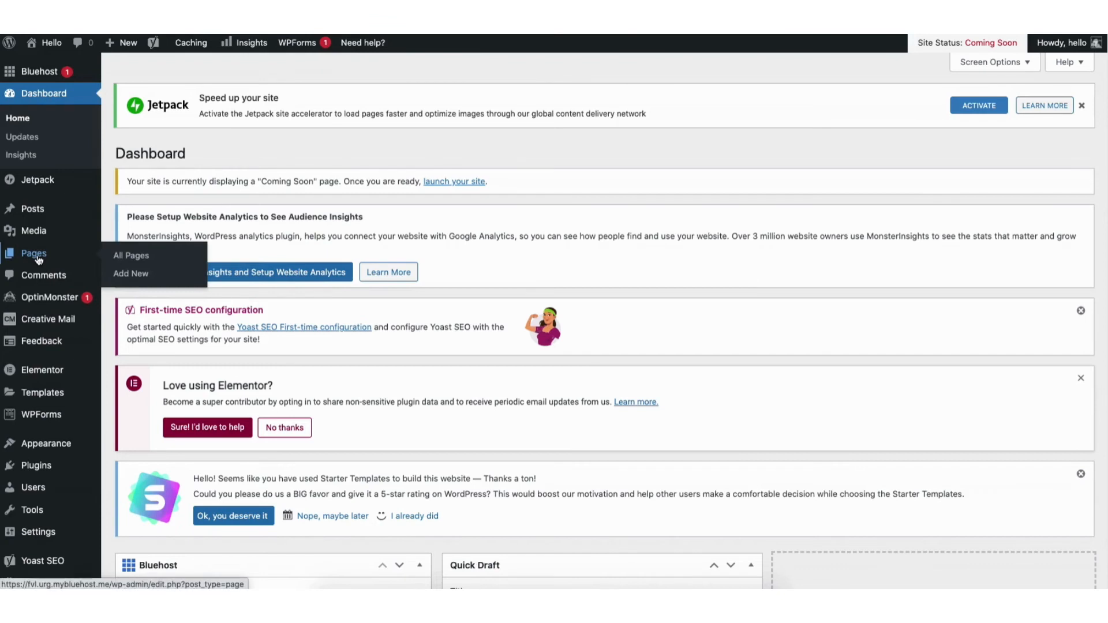
click(143, 280)
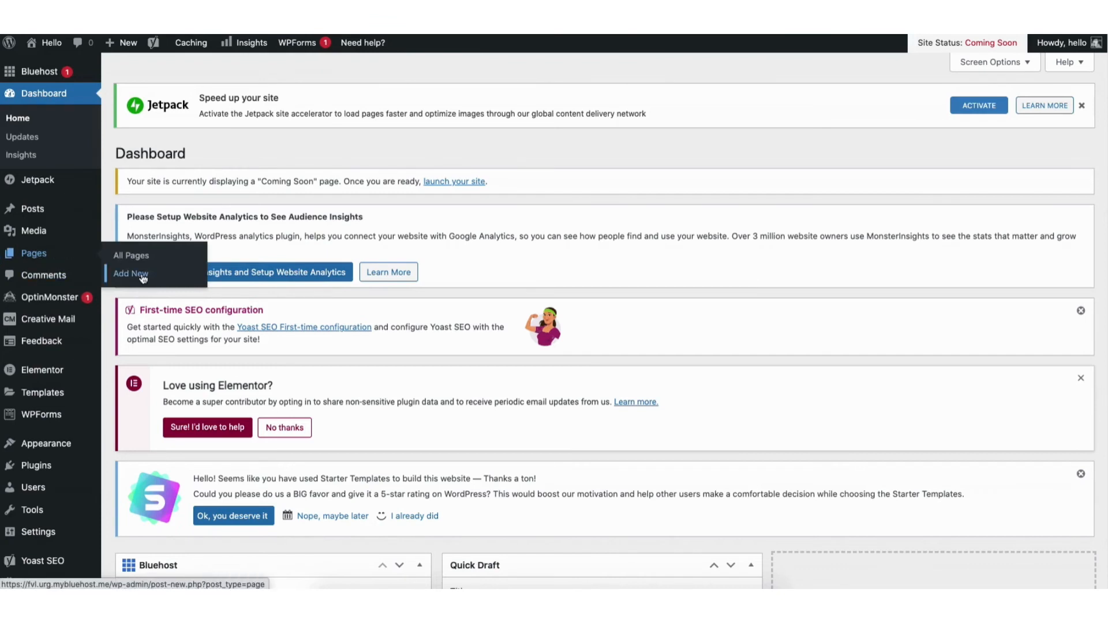
click(137, 256)
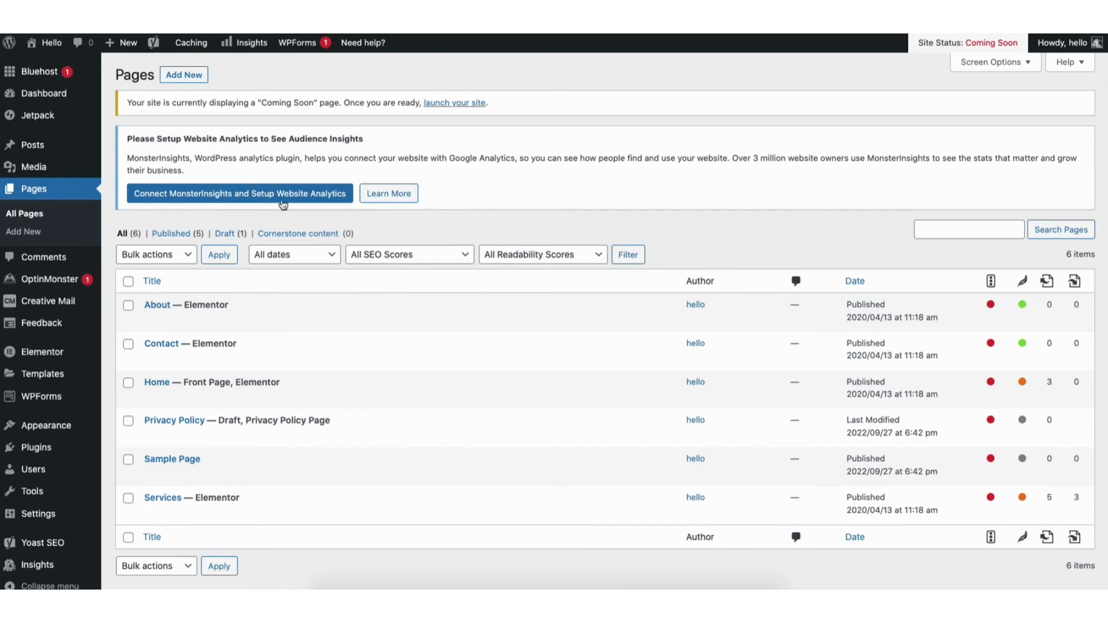
mouse_move(36, 172)
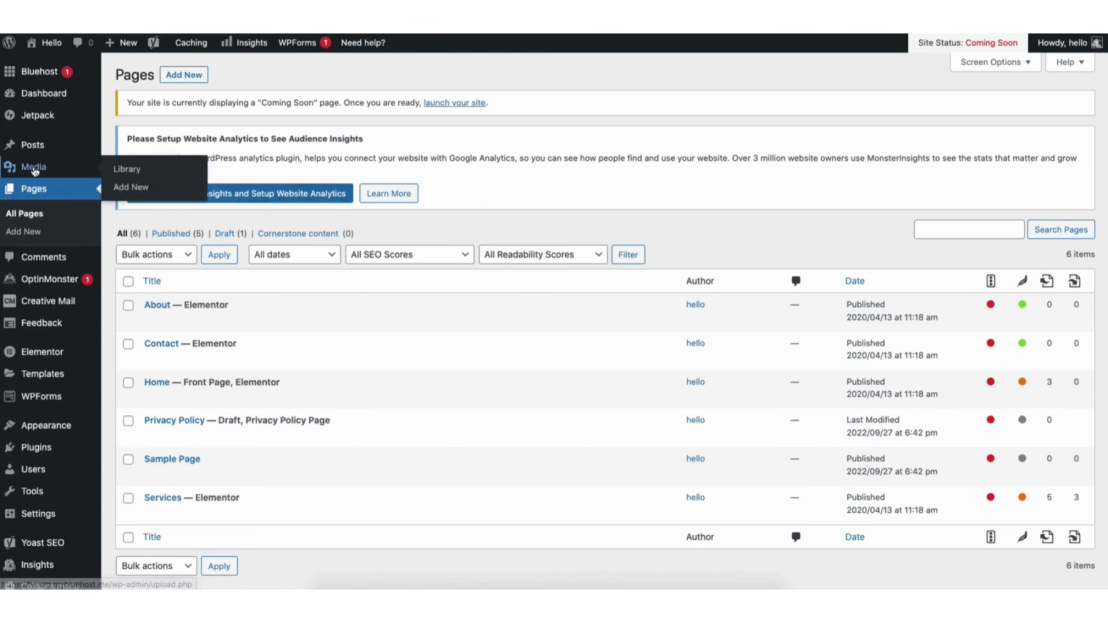
click(127, 171)
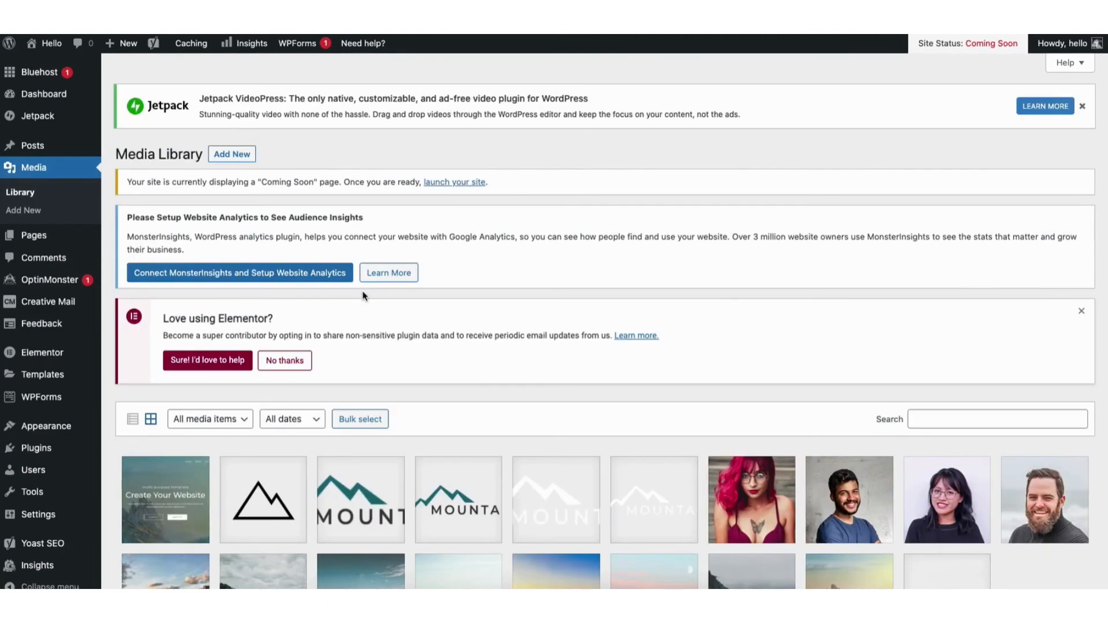
click(235, 156)
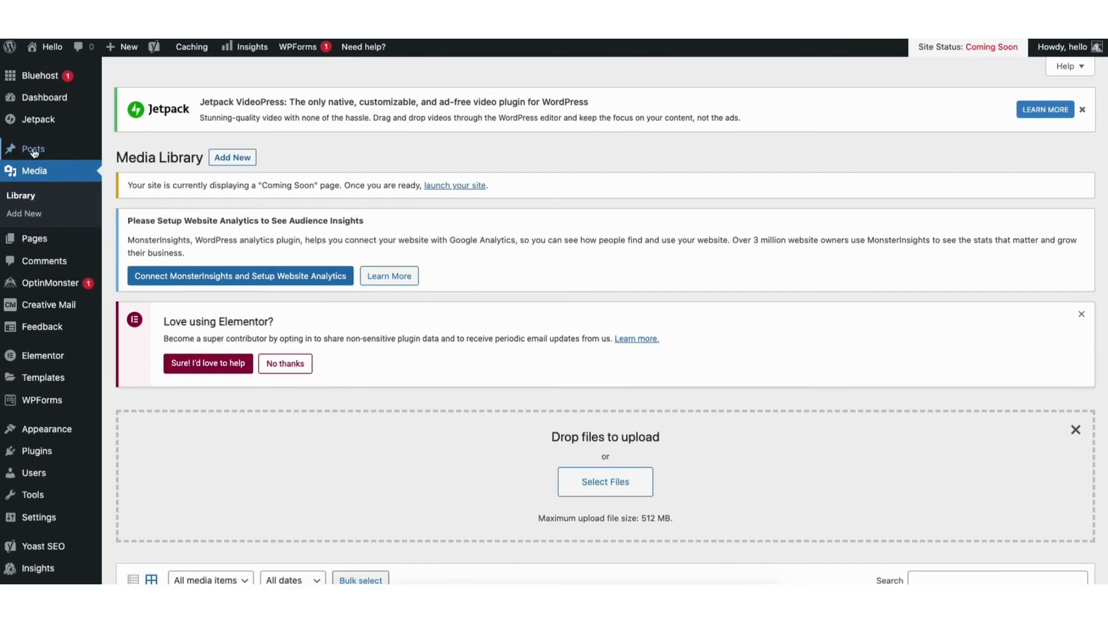
Look over the site's posts, its comments and the plugins offered for installation.
mouse_move(32, 152)
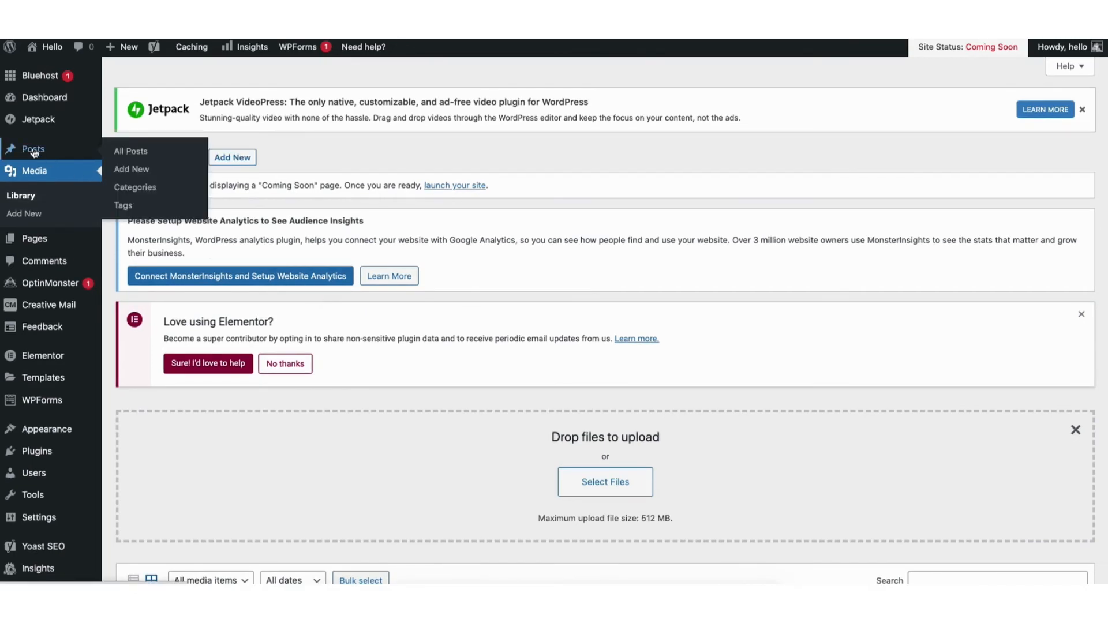
click(135, 156)
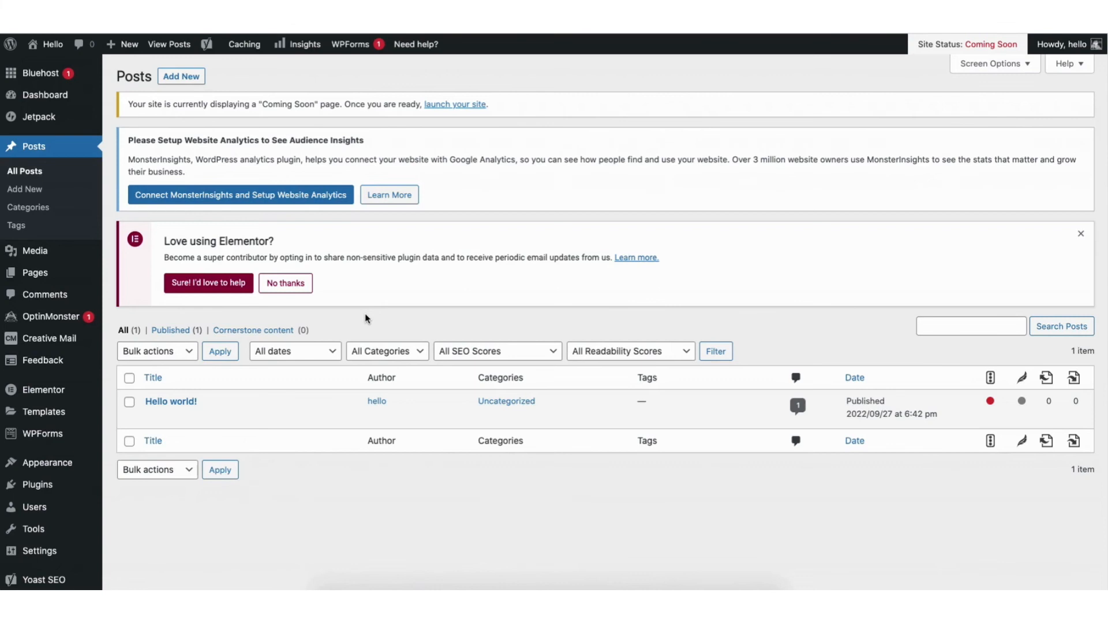
click(43, 297)
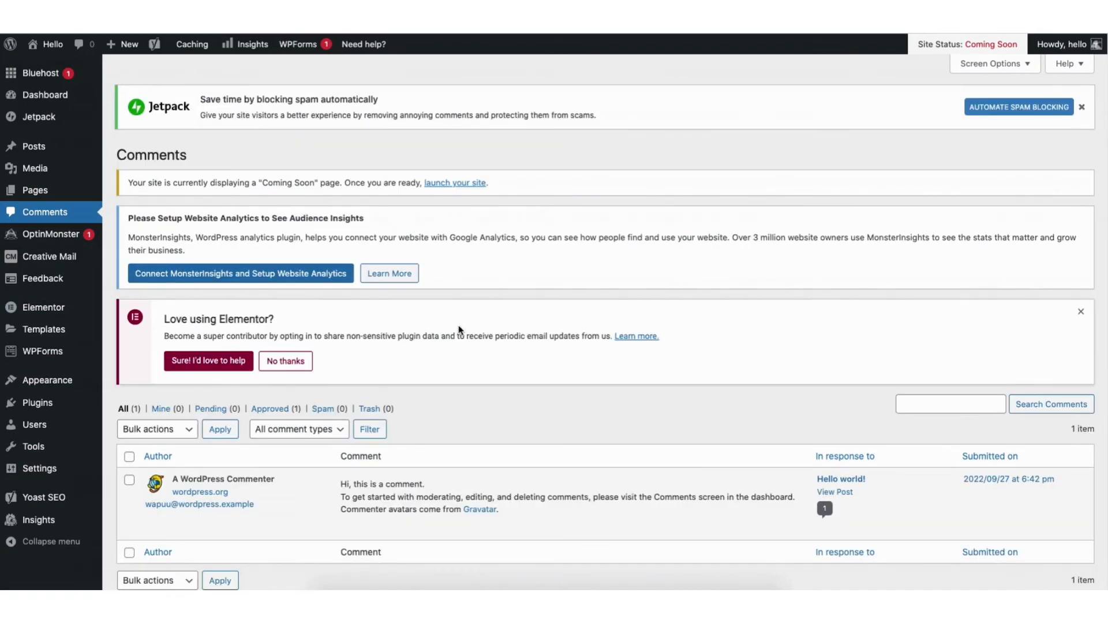
mouse_move(370, 500)
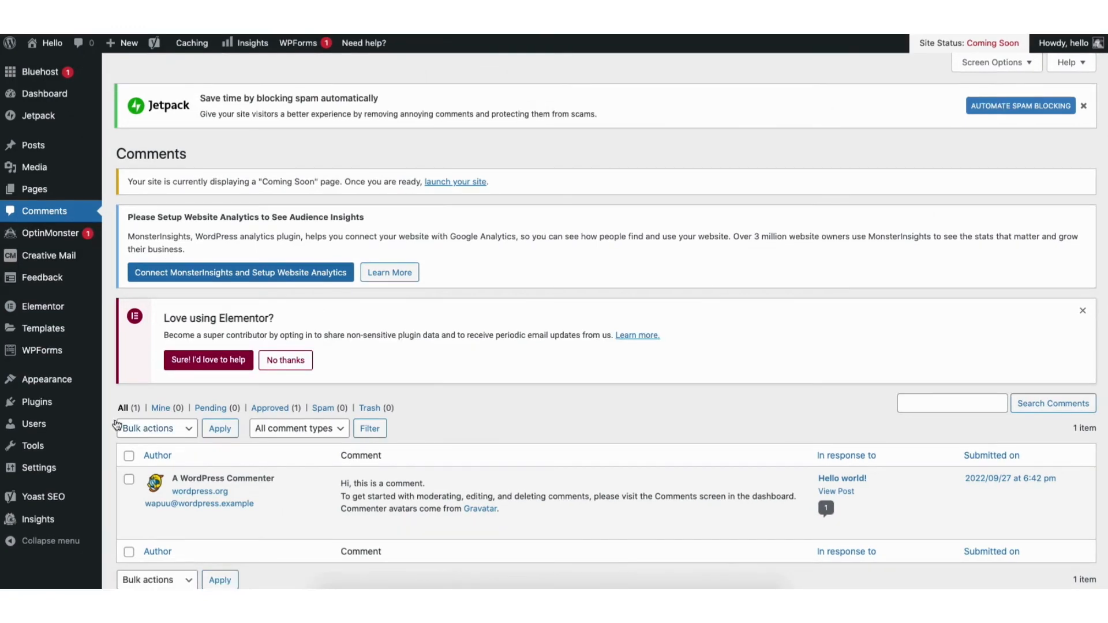
mouse_move(46, 404)
click(132, 426)
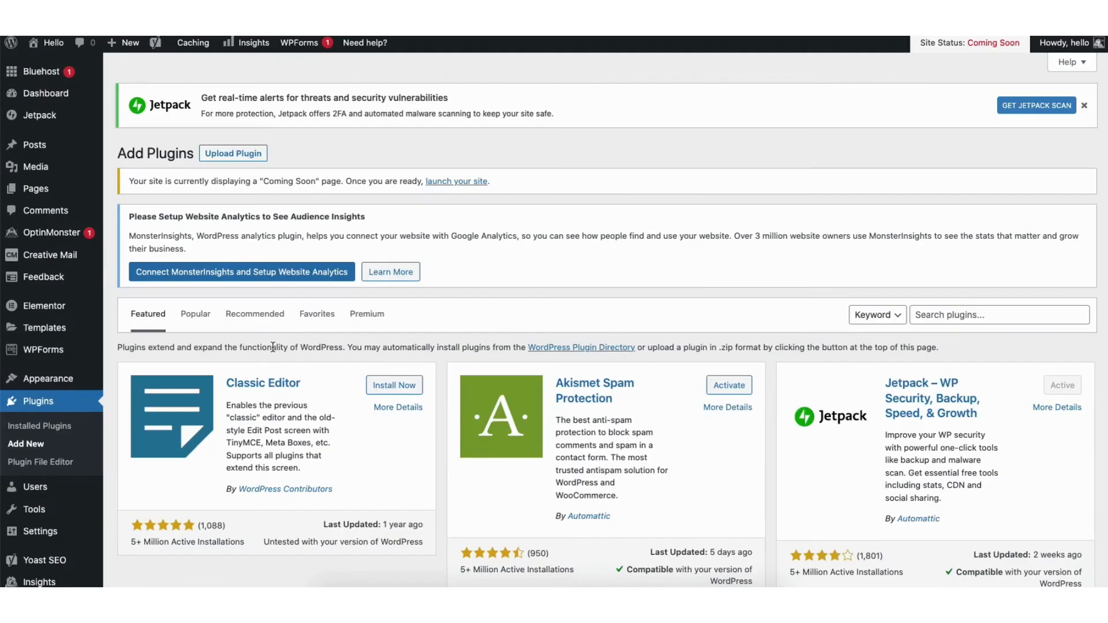
Open the menu editor and expand the Company Profile item in the "about us" menu to view its settings.
mouse_move(47, 385)
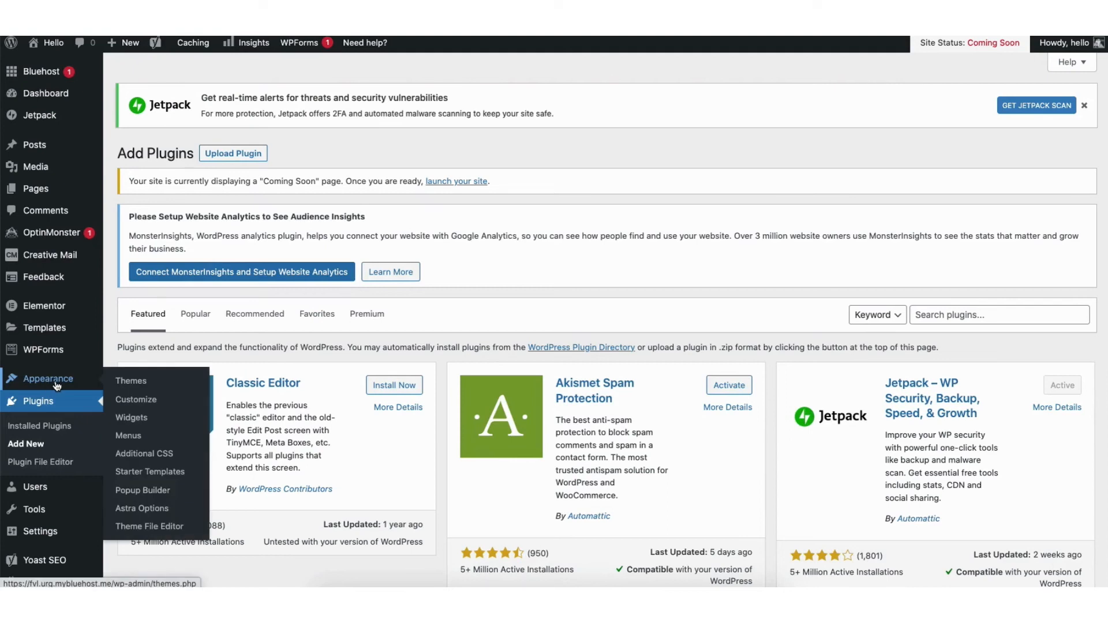
click(131, 437)
scroll(130, 438, down, 5)
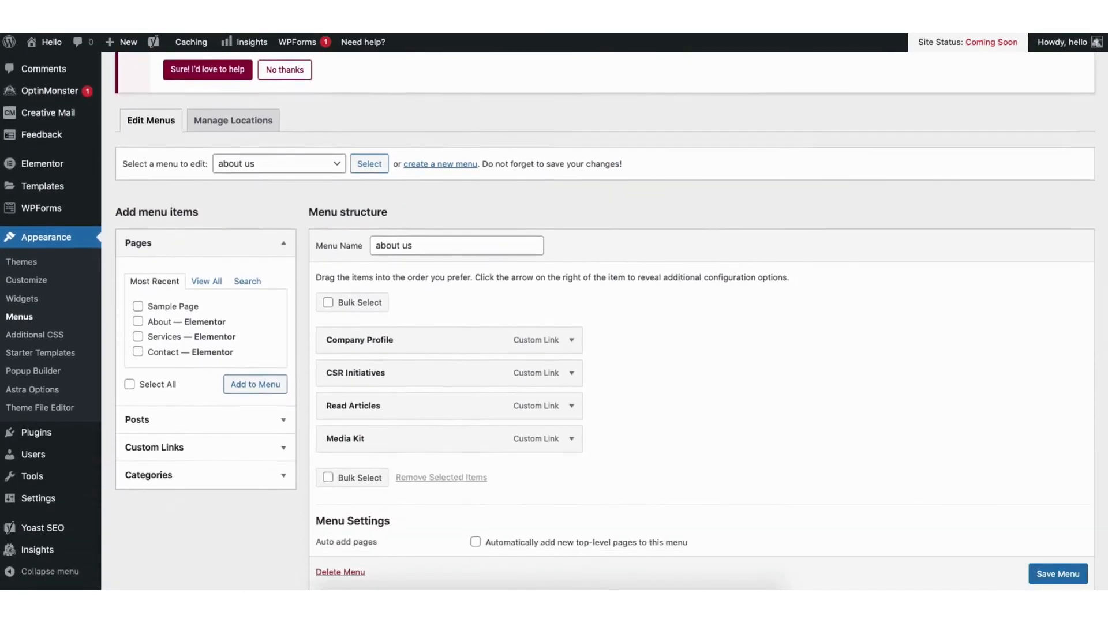
scroll(881, 222, down, 3)
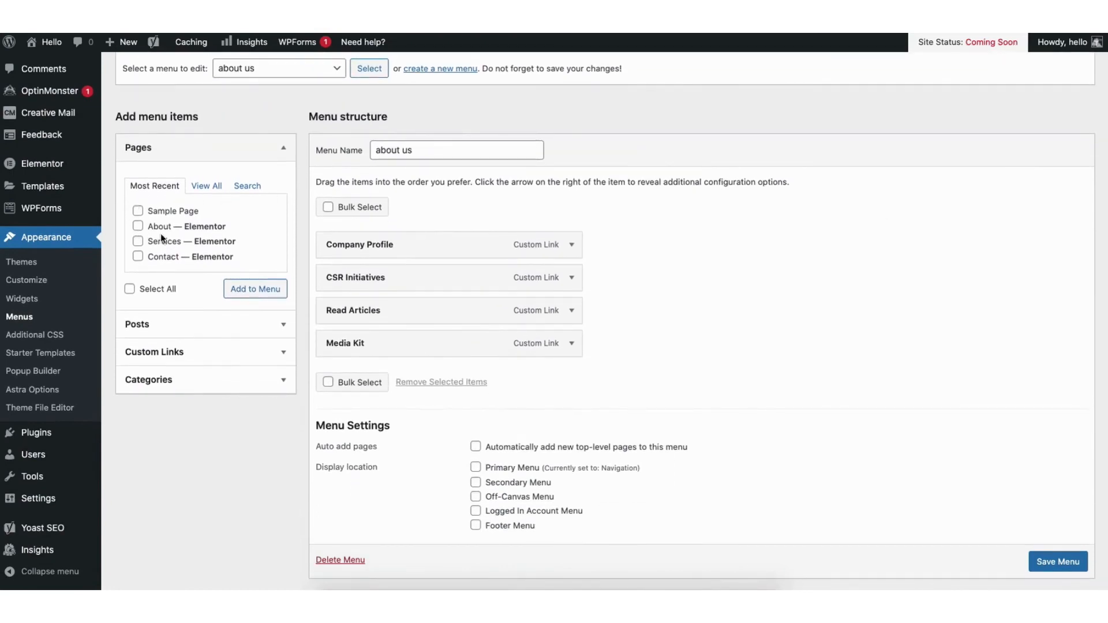
mouse_move(378, 250)
mouse_down()
mouse_move(374, 277)
mouse_move(375, 243)
mouse_up()
click(571, 247)
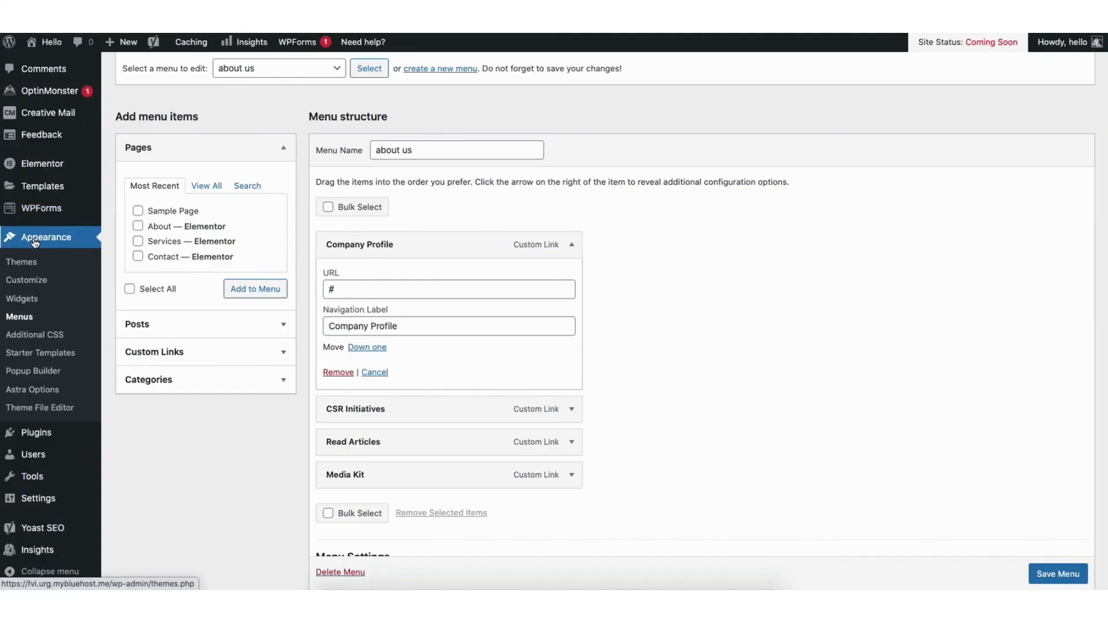
Open the Footer Builder in the theme customizer and examine the contents of Widget 1 and the blocks that can be added.
click(25, 281)
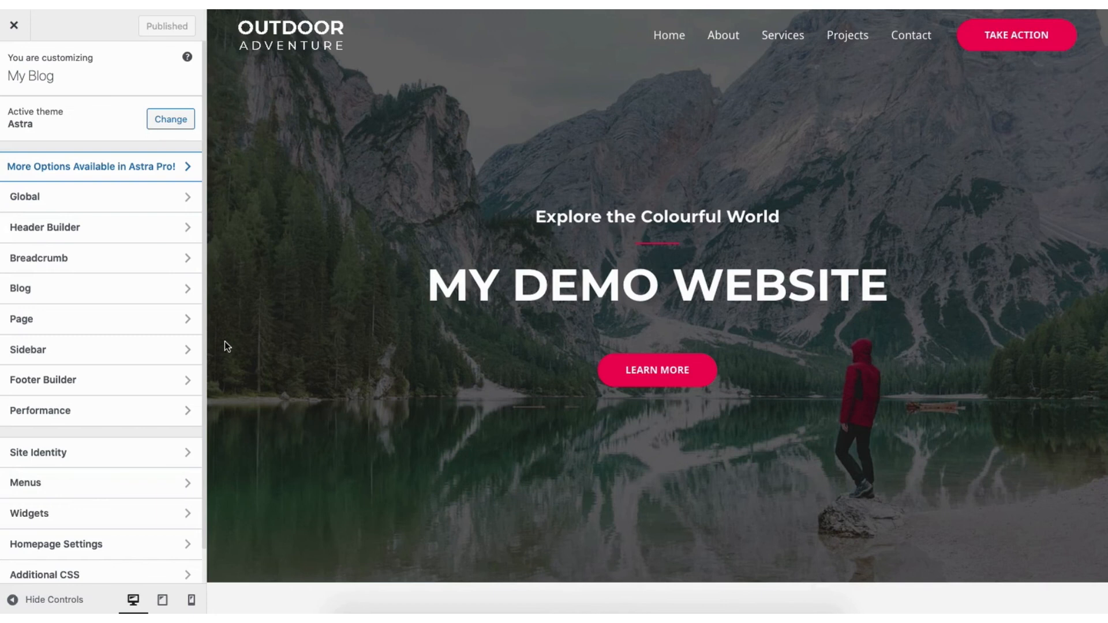
click(132, 382)
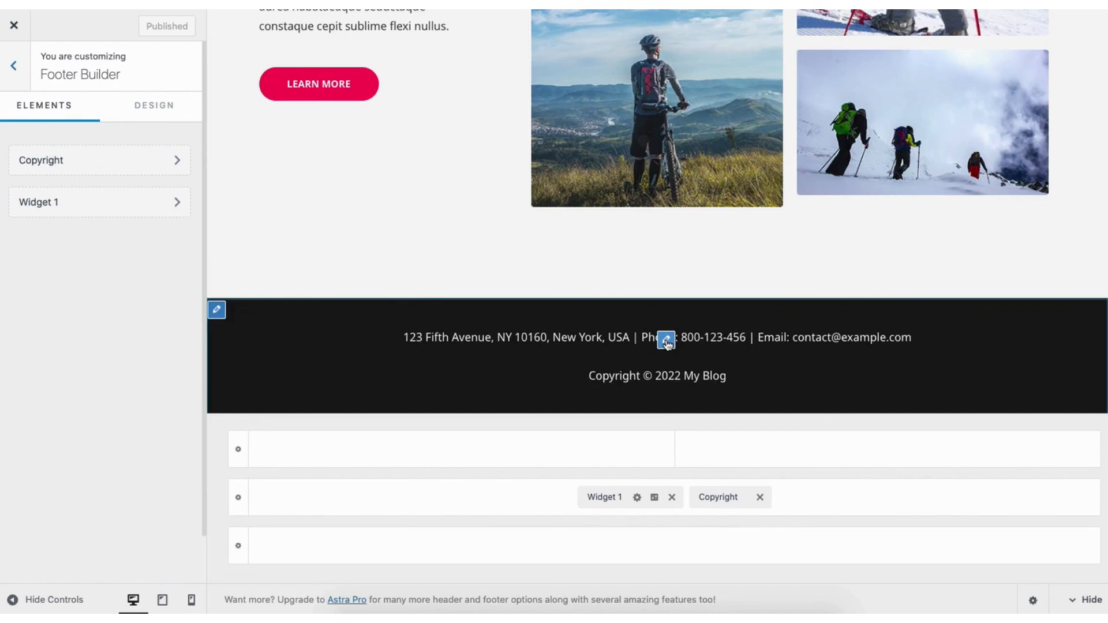
click(666, 340)
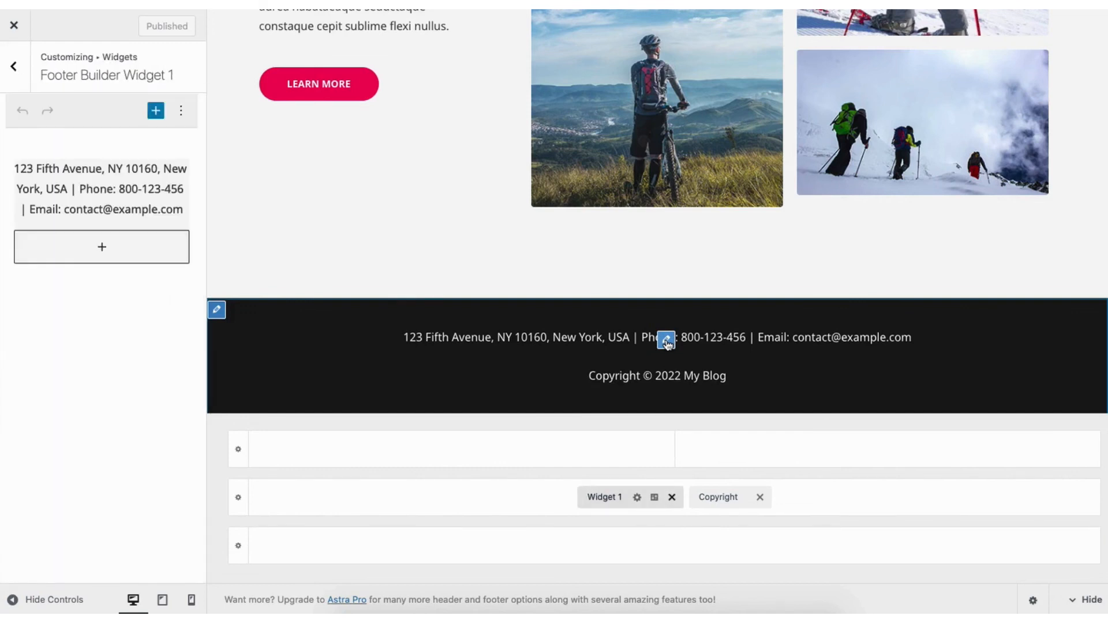
click(16, 71)
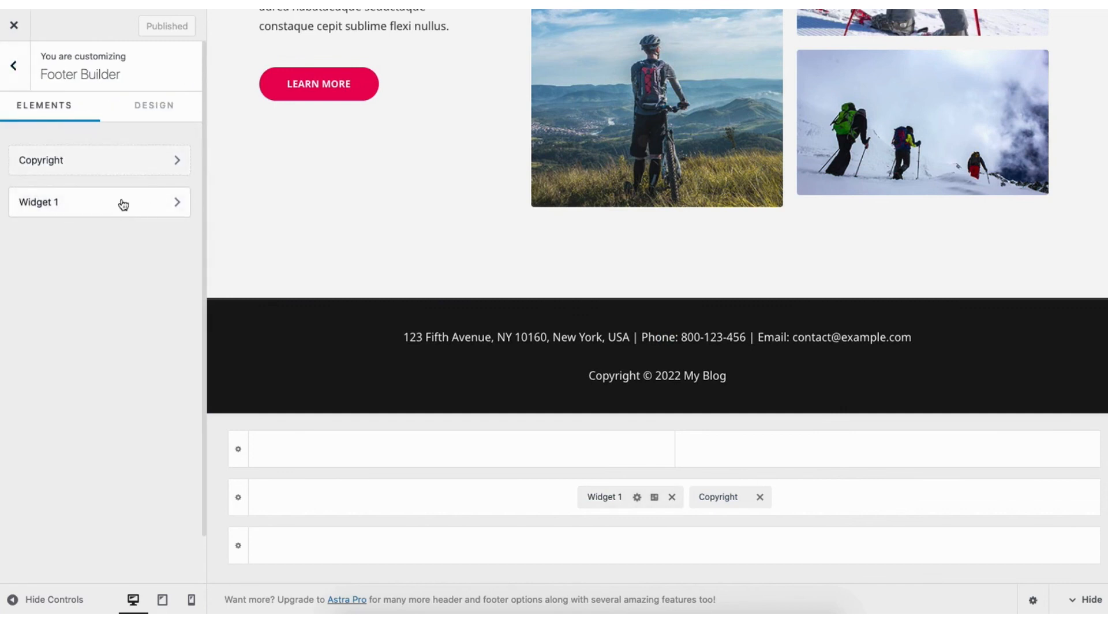
click(93, 203)
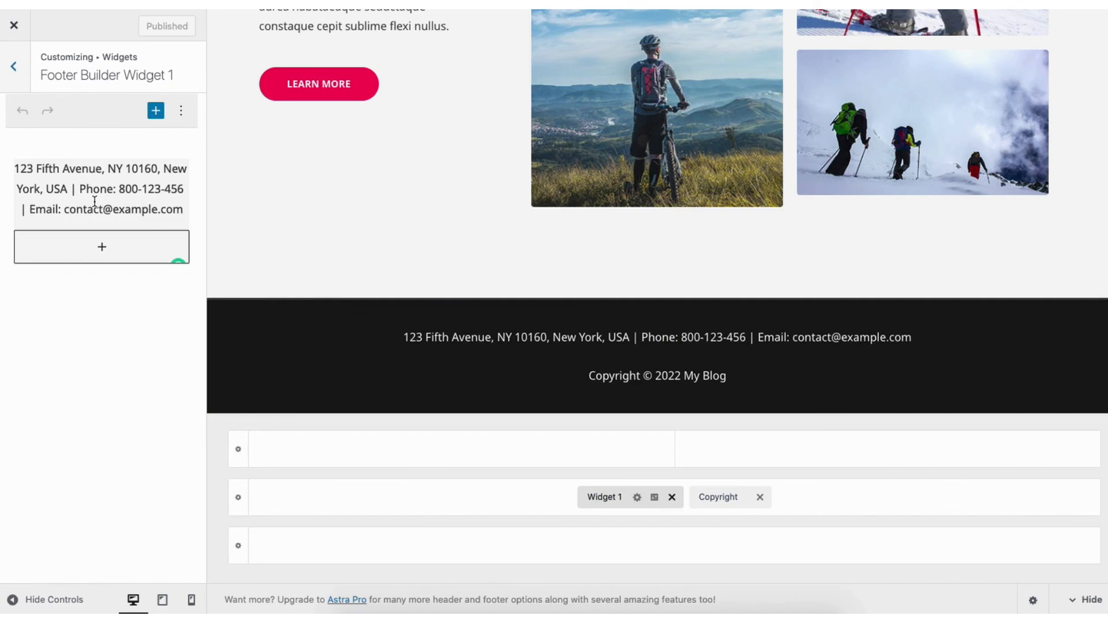
click(96, 247)
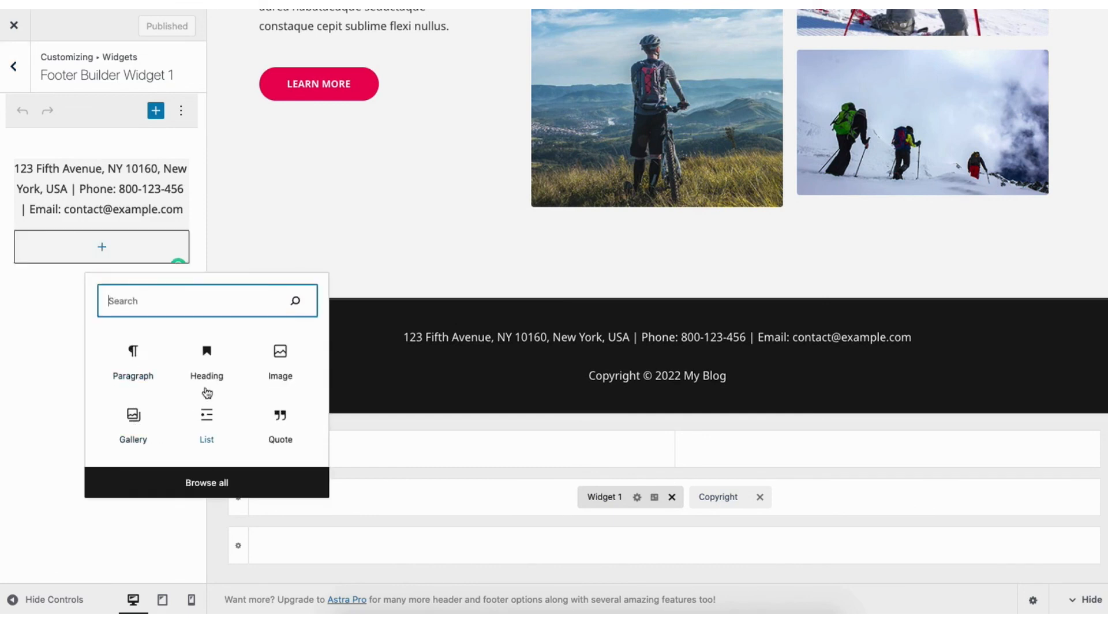
click(55, 325)
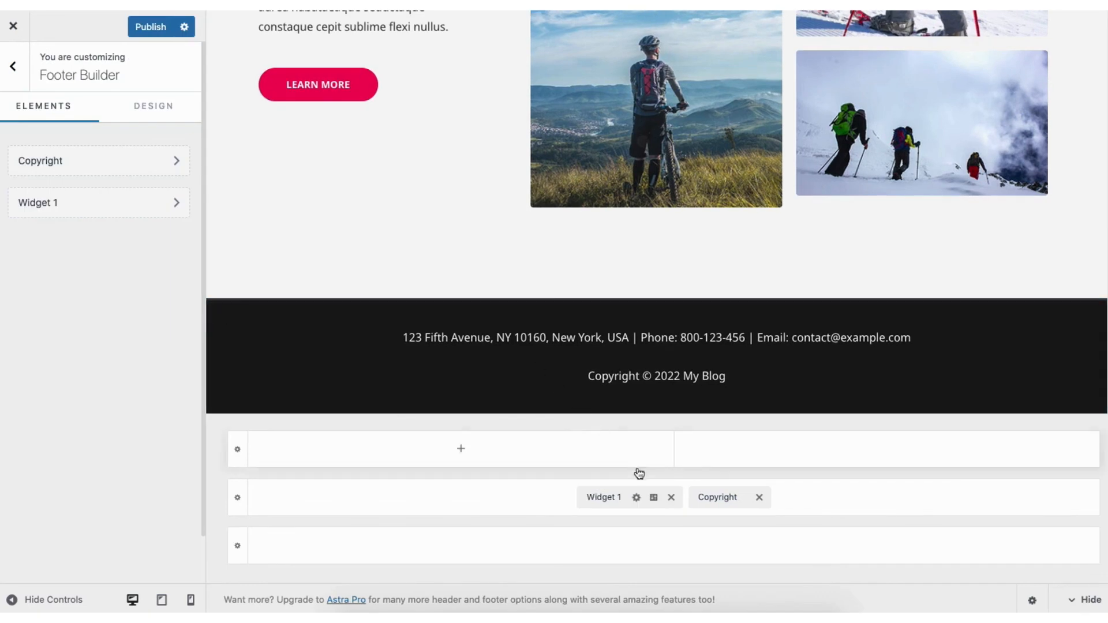
Set the primary footer to 2 columns, check the elements that can be added, and return to the main customizer options.
click(655, 499)
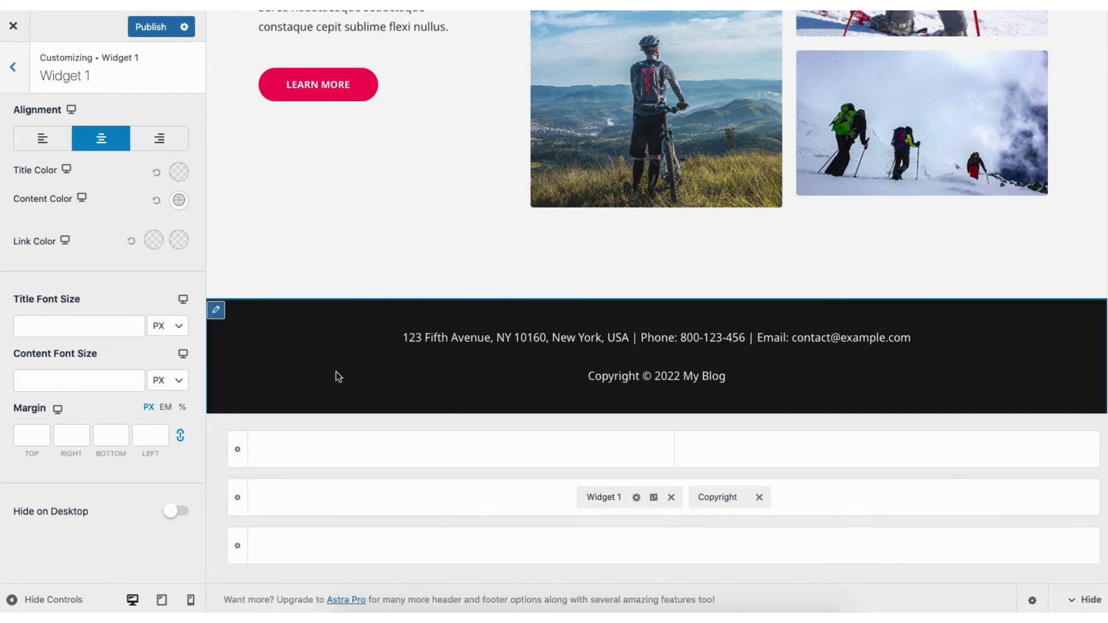
click(217, 311)
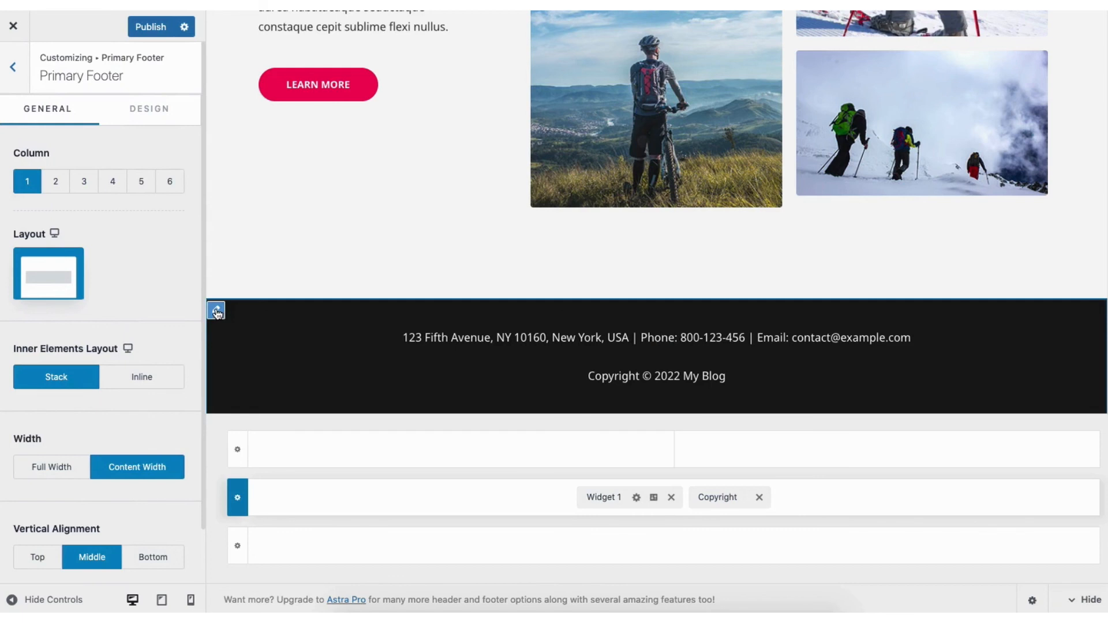
click(56, 182)
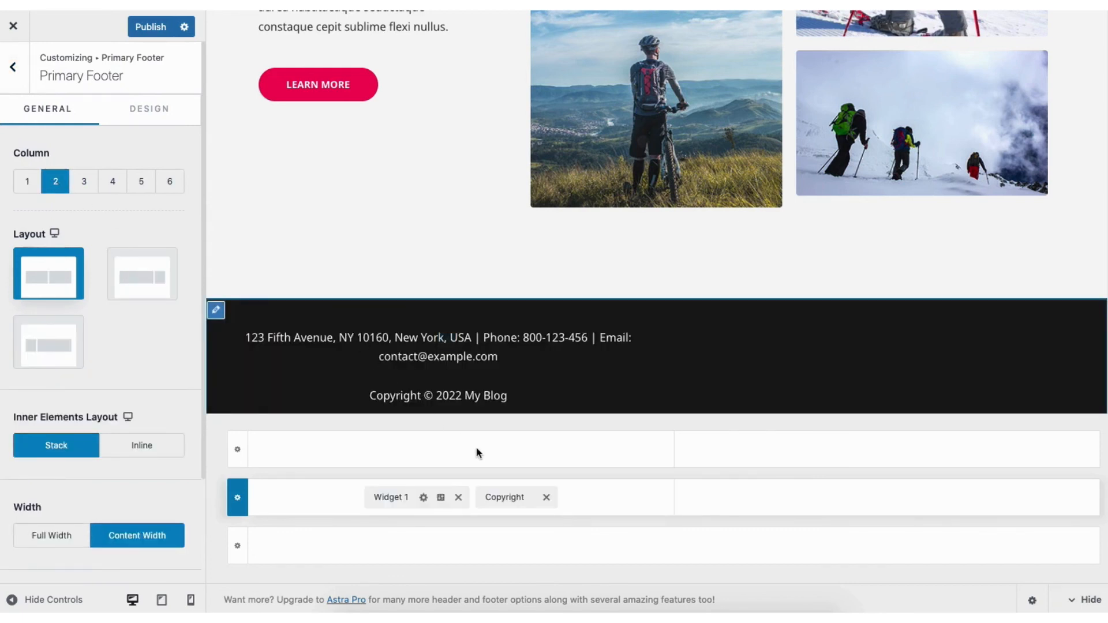
click(457, 449)
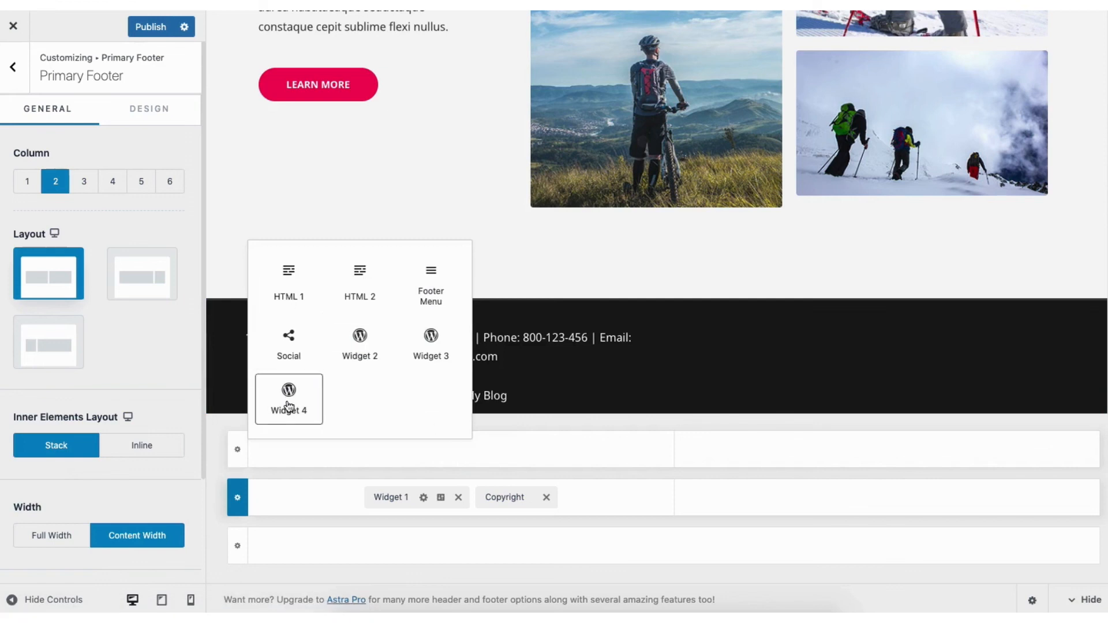
click(13, 68)
click(16, 68)
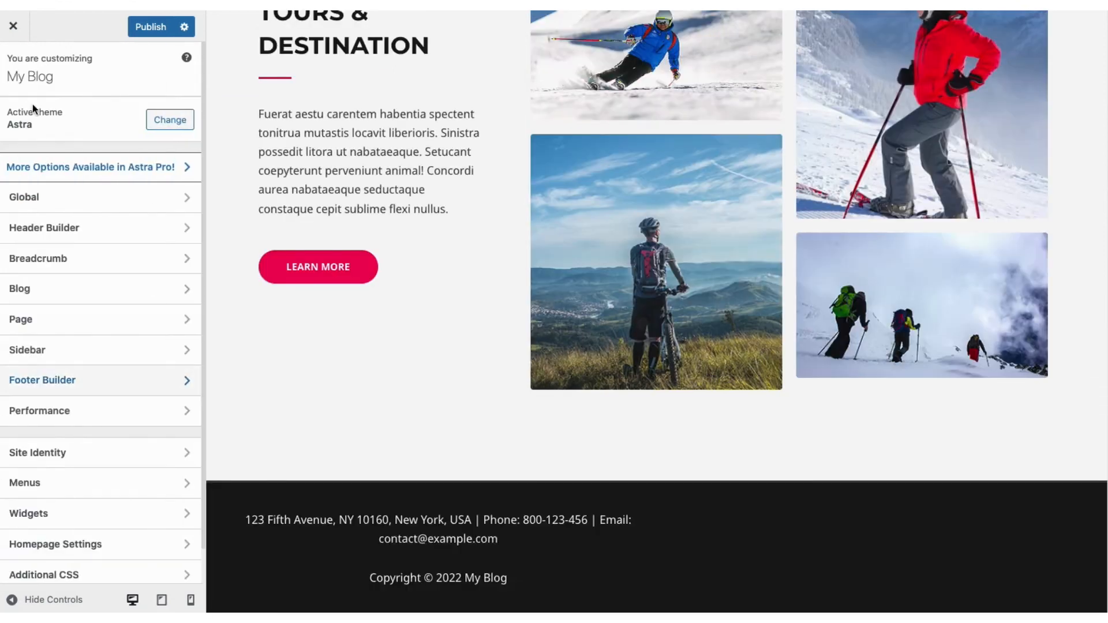
Look over the Site Identity options for the site icon and the site title and logo without changing them.
click(90, 454)
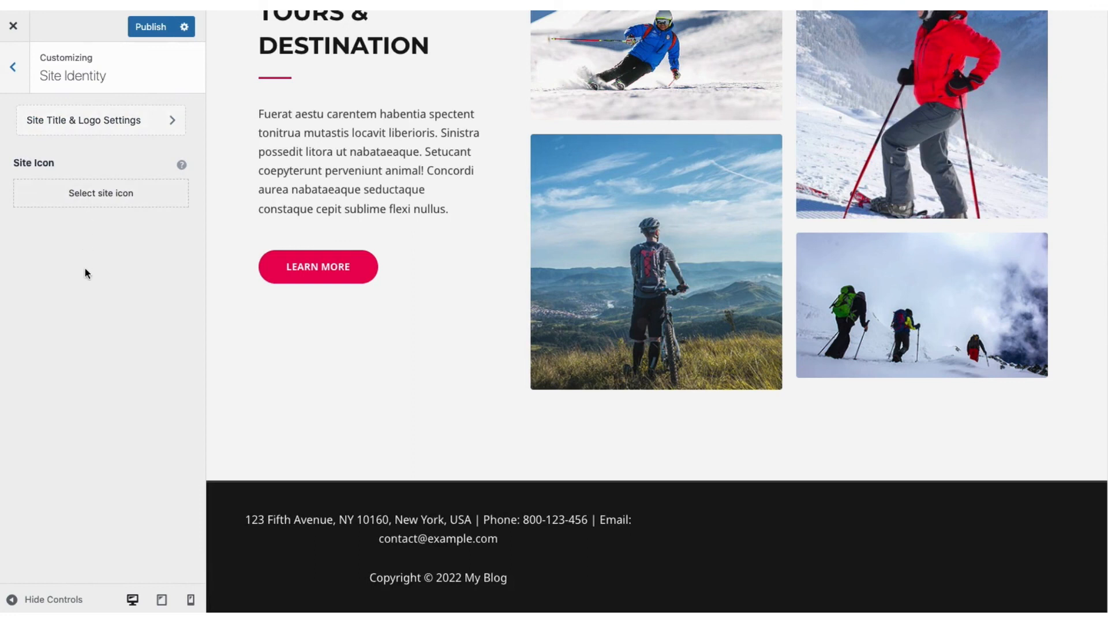
click(90, 196)
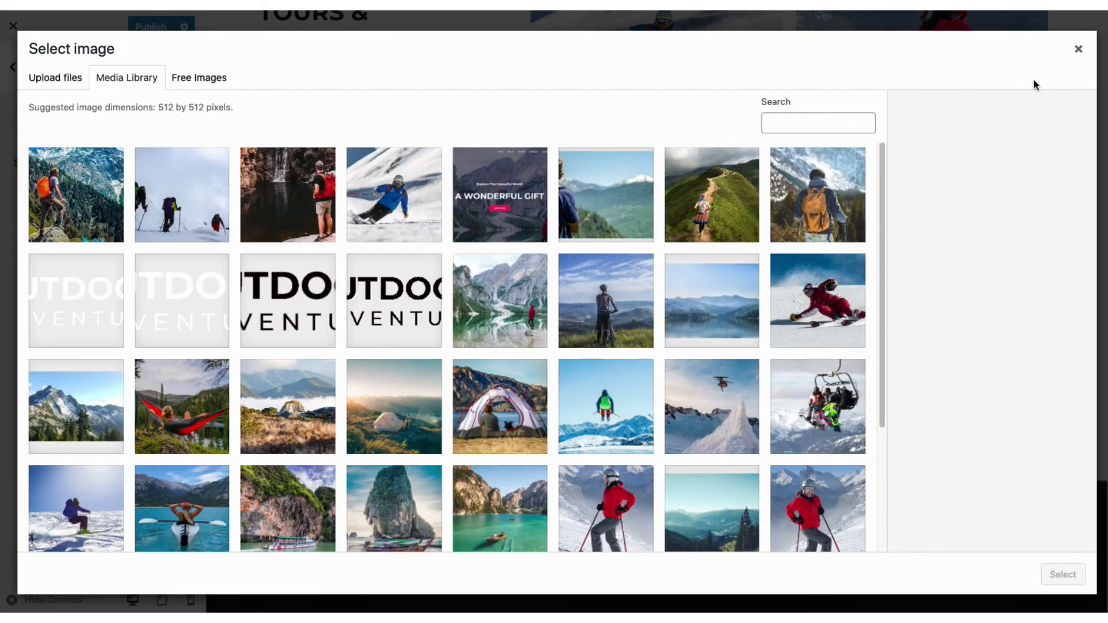
click(1076, 52)
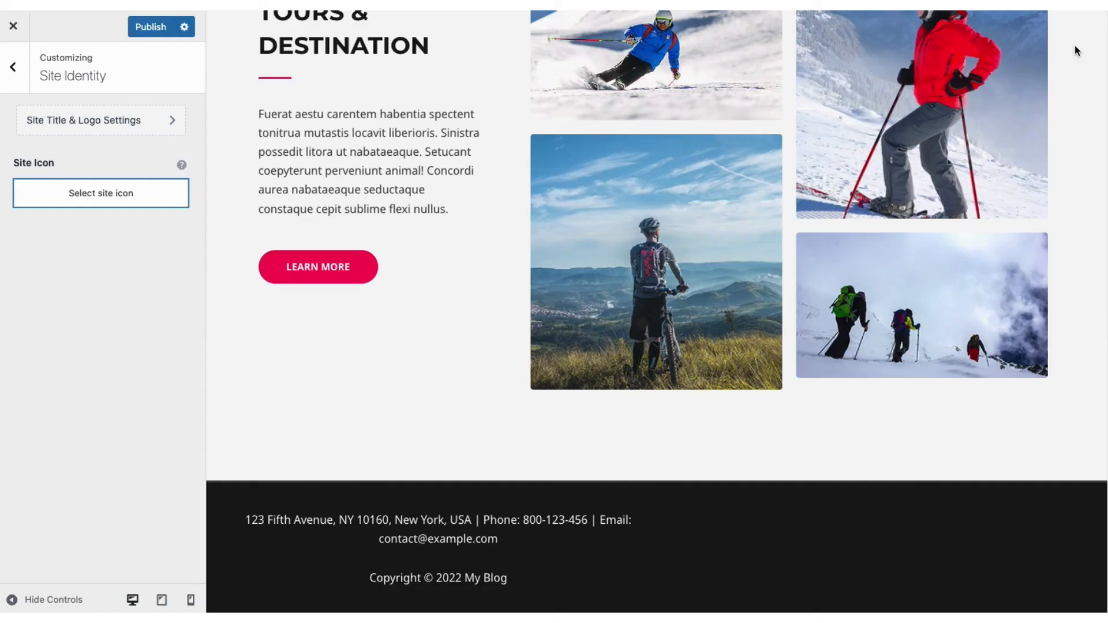
click(99, 123)
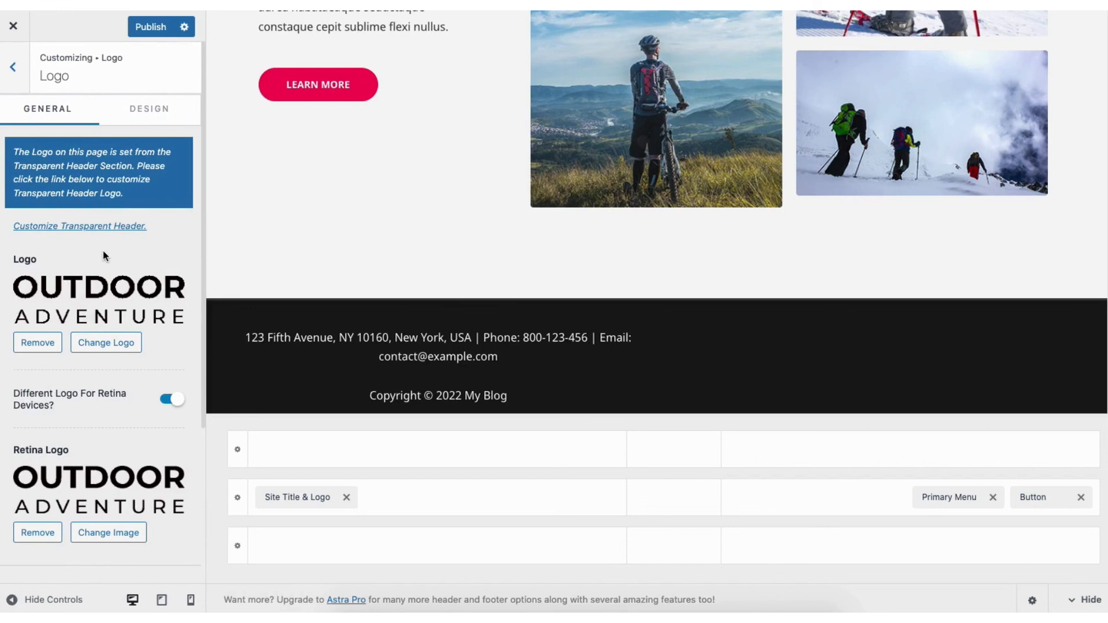
click(13, 68)
click(16, 70)
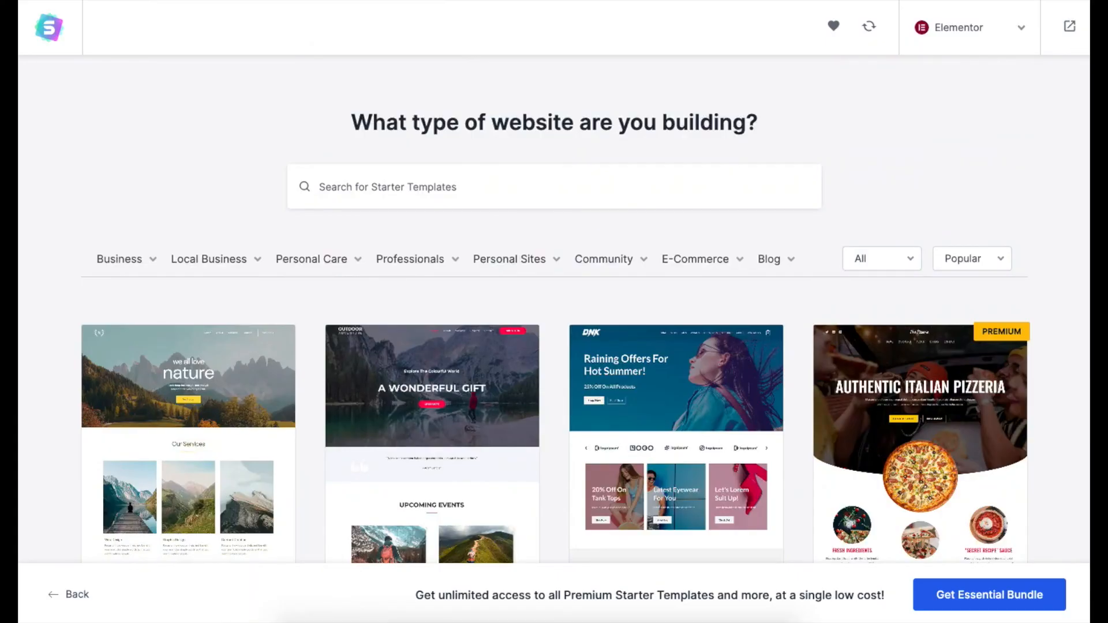
Browse the Elementor starter templates.
scroll(556, 314, down, 5)
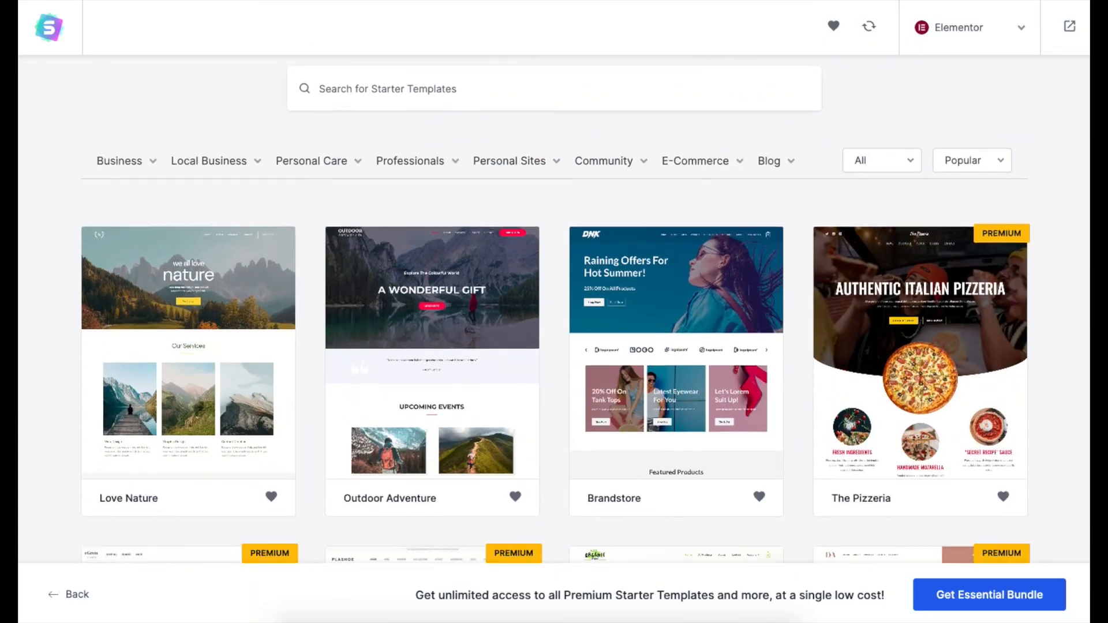
scroll(556, 314, down, 2)
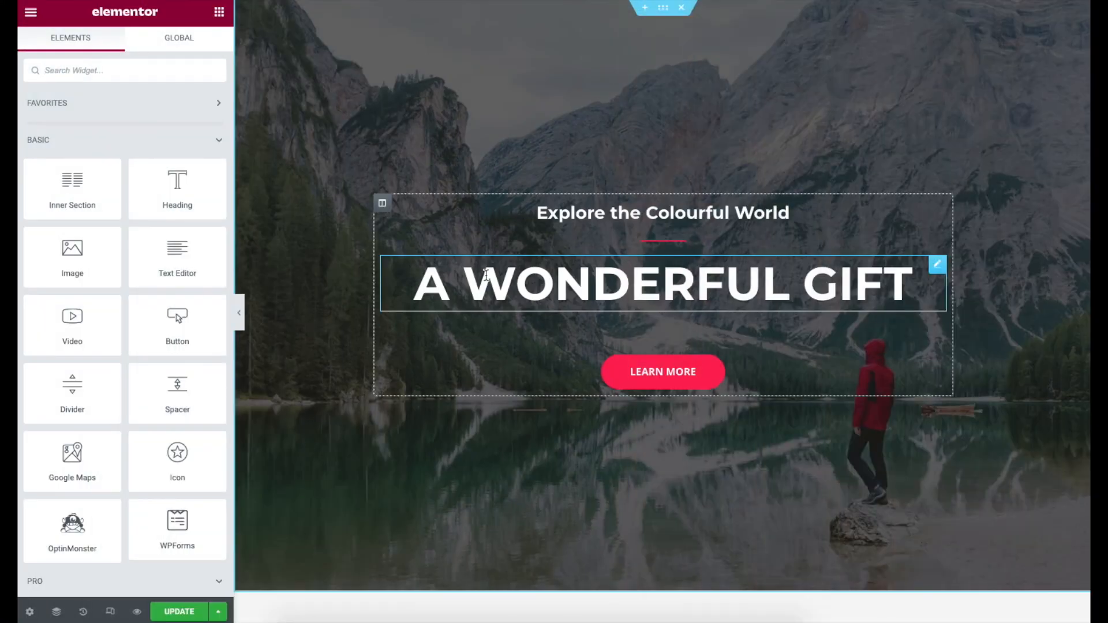
Replace the "A Wonderful Gift" hero heading with text beginning "MY DE".
click(413, 282)
drag(414, 283, 899, 276)
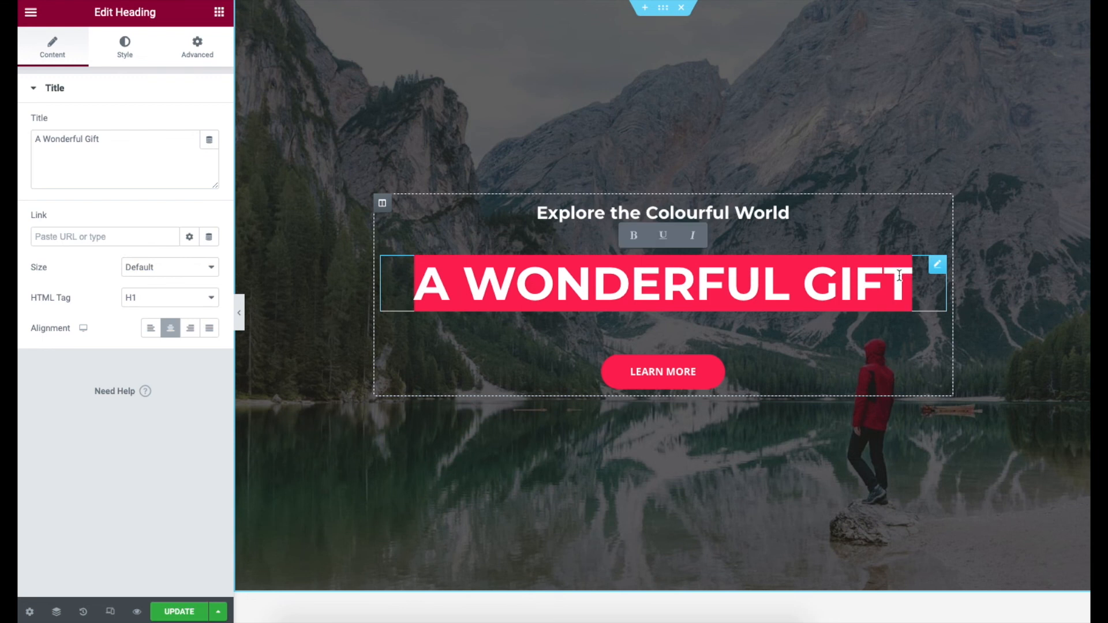
text(MY DE)
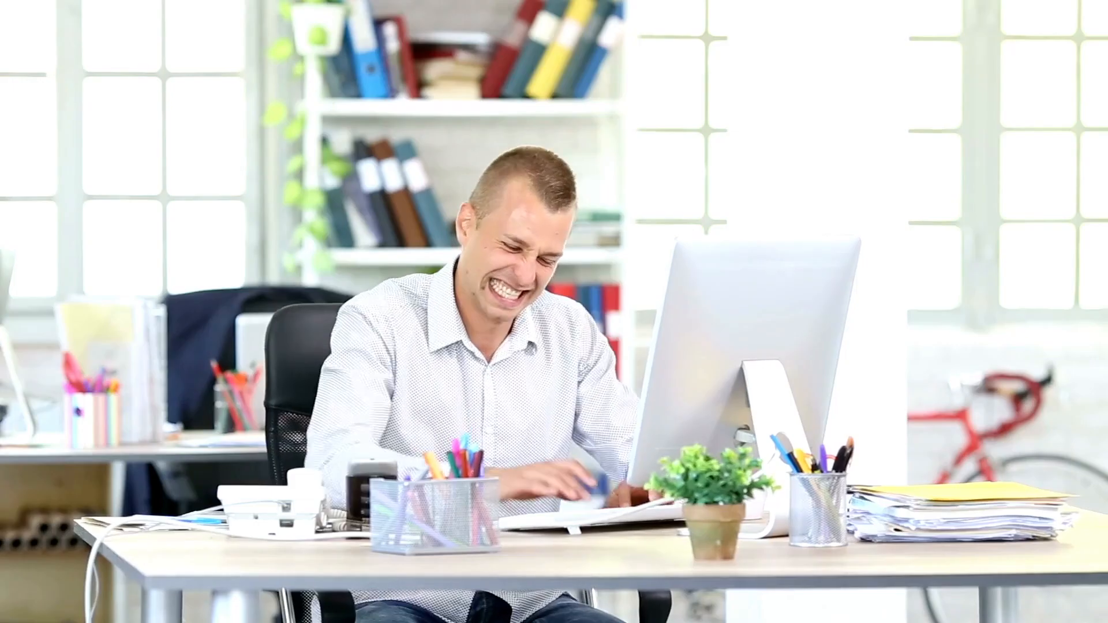